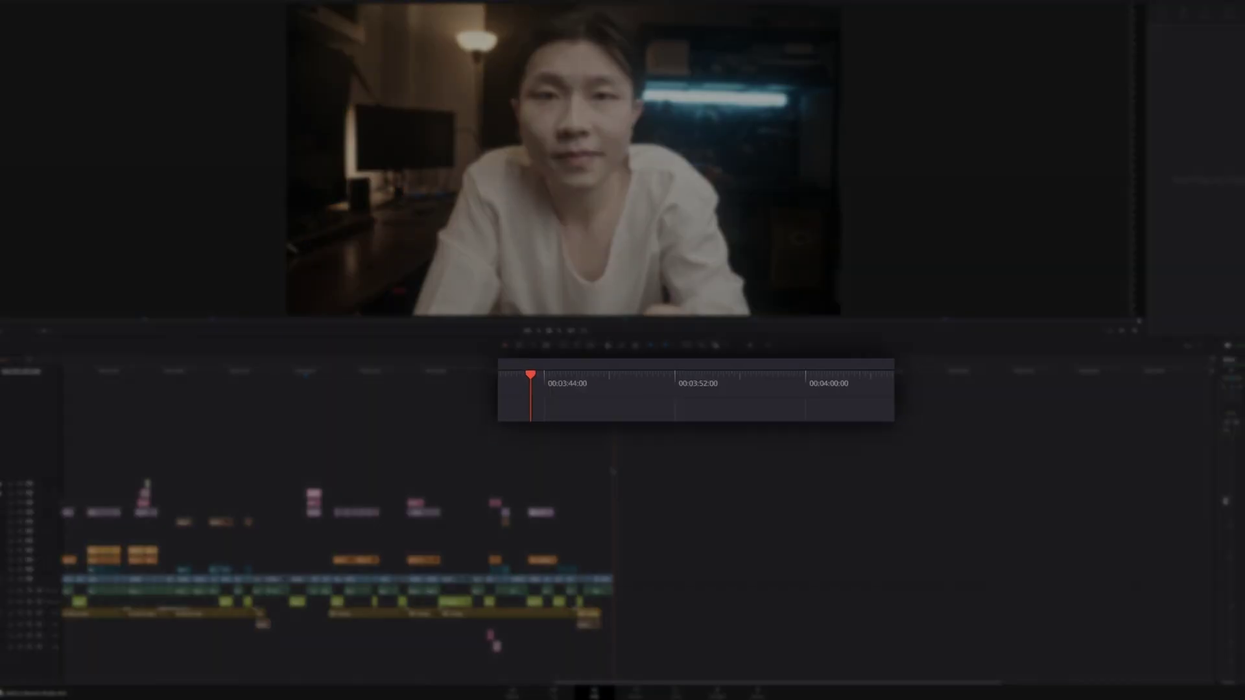
Add a marker at the playhead and stretch it into a duration range on the ruler.
{"action": "key", "text": "m"}
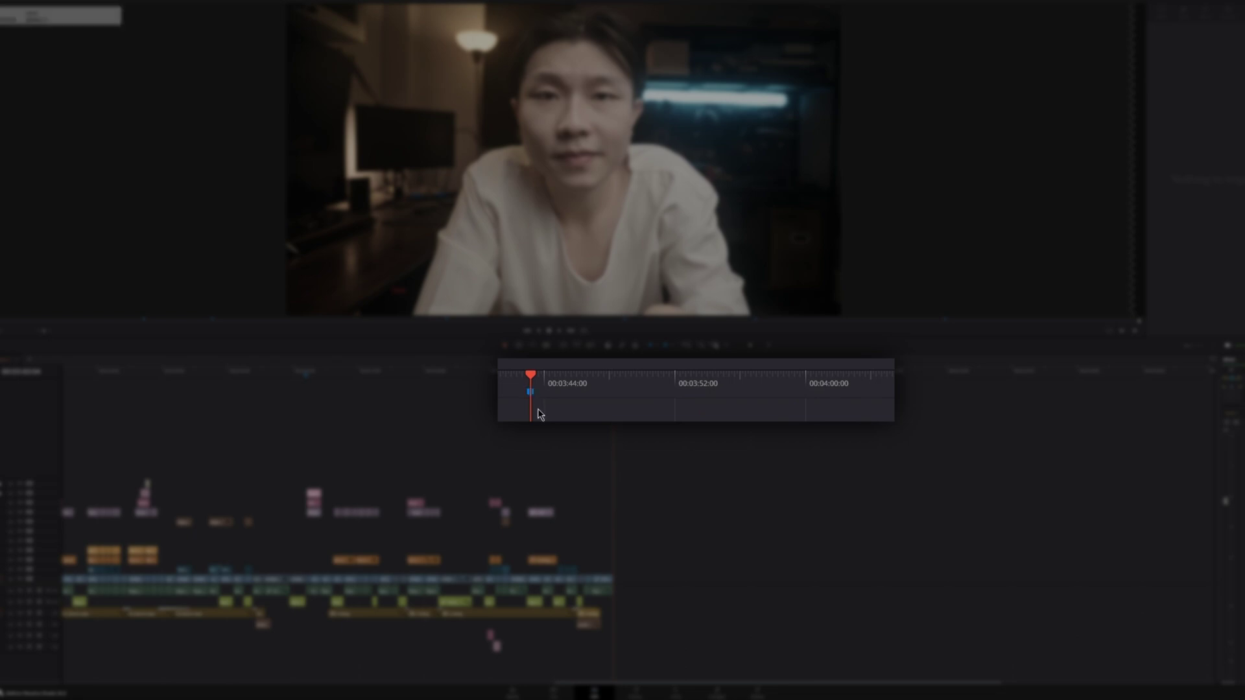
{"action": "left_click_drag", "start_coordinate": [532, 392], "coordinate": [573, 396]}
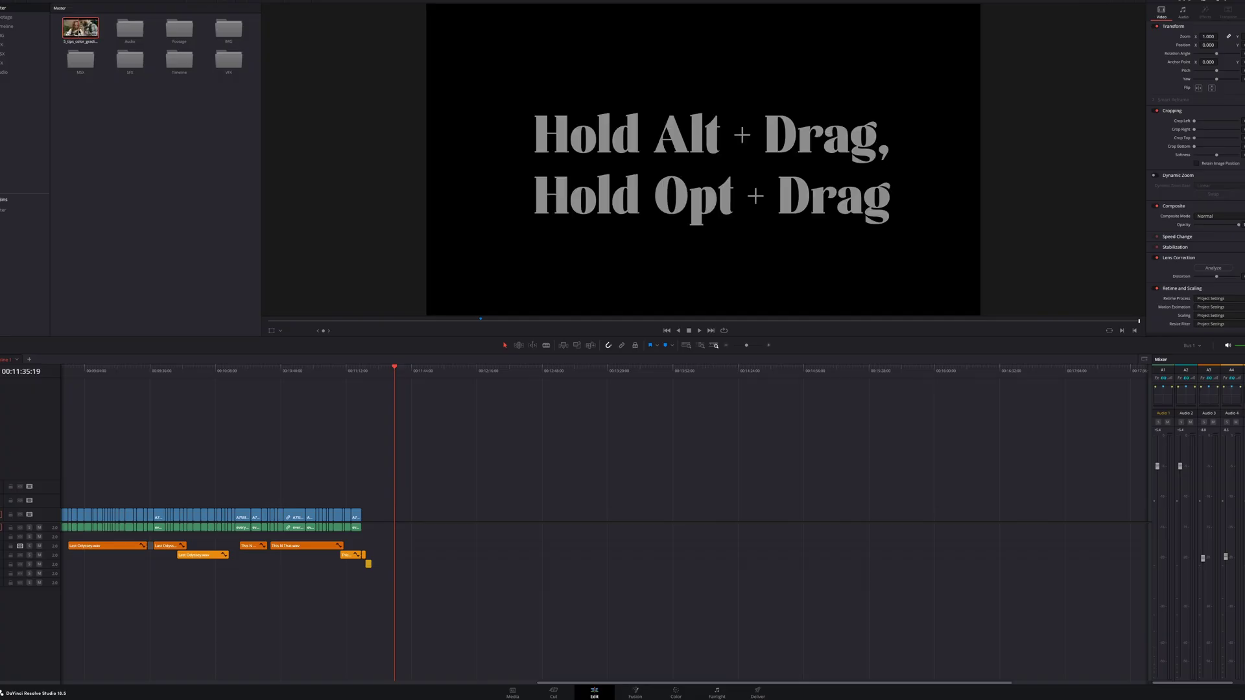
Place the color-grading item from the media pool onto the edit timeline after the last clips.
{"action": "left_click_drag", "start_coordinate": [81, 29], "coordinate": [453, 523]}
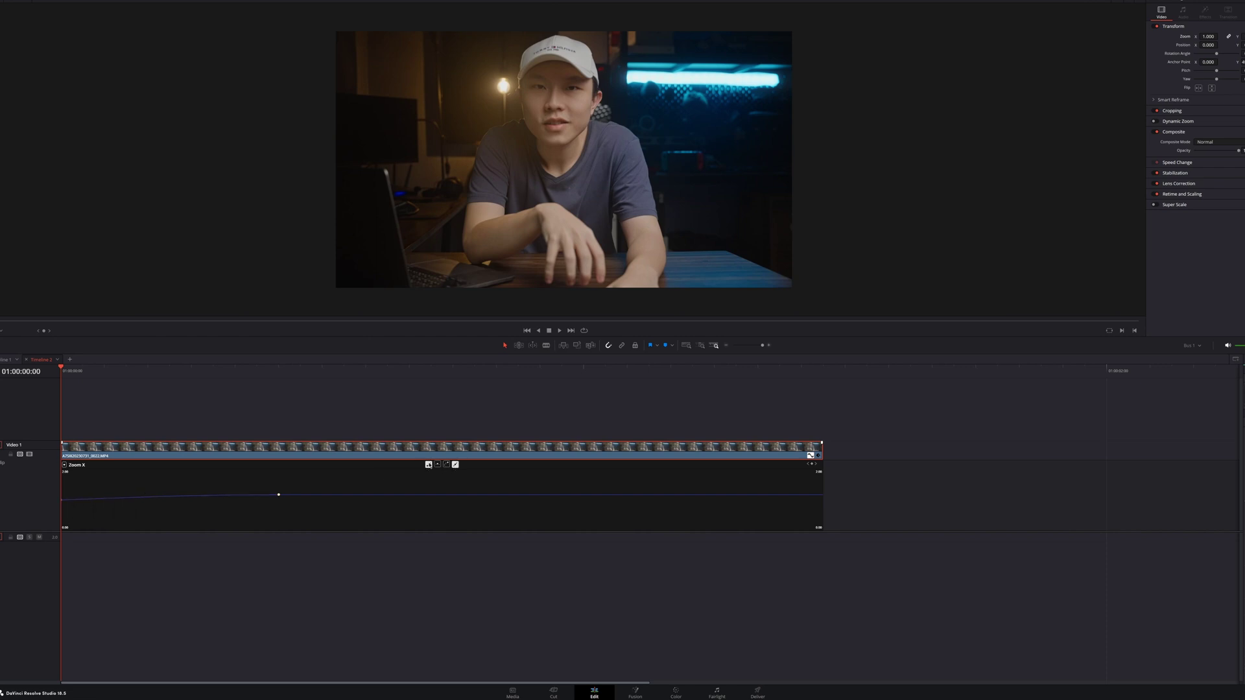
Select the keyframes on the clip's Zoom X curve and jump to the next Zoom keyframe.
{"action": "left_click_drag", "start_coordinate": [317, 478], "coordinate": [60, 517]}
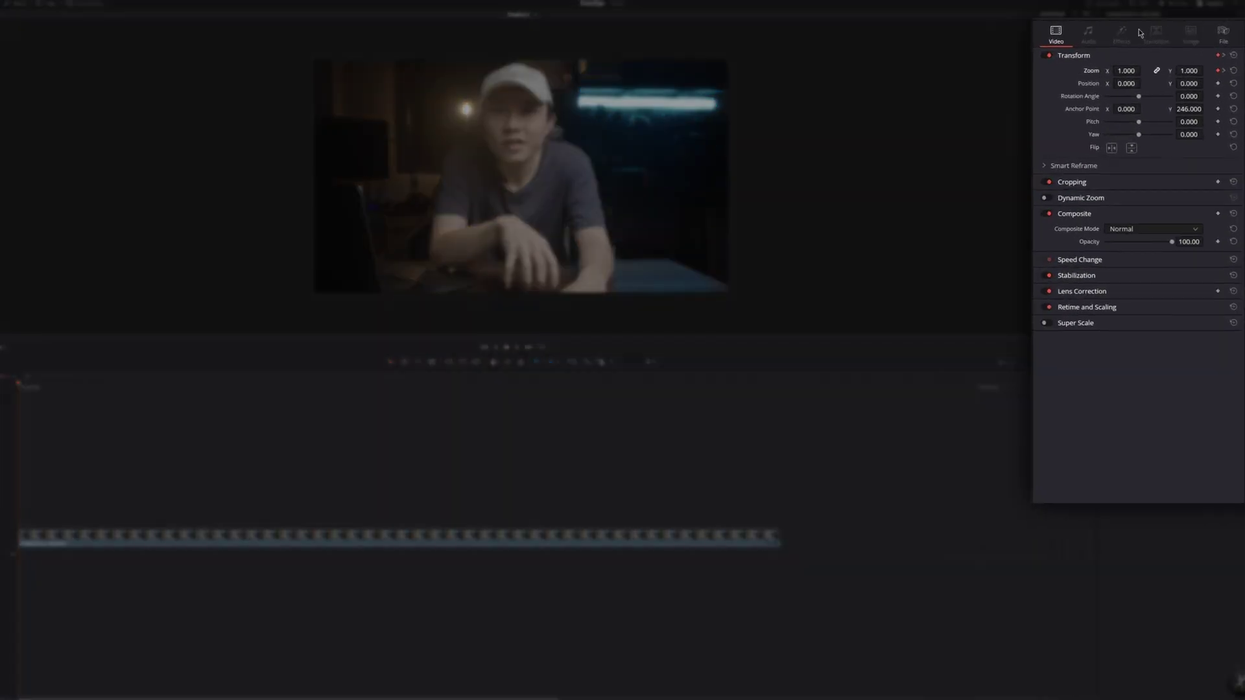
{"action": "left_click", "coordinate": [1222, 71]}
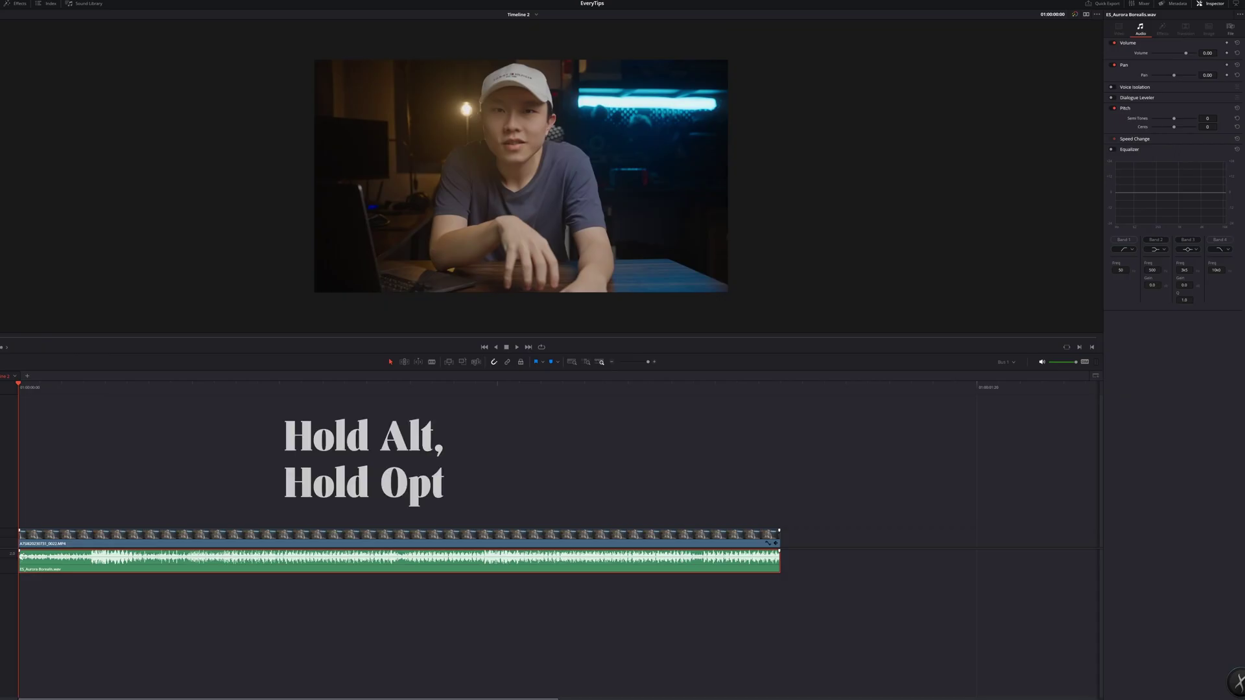
Add a volume keyframe near the start of the ES_Aurora Borealis.wav clip and lower its volume line slightly.
{"action": "left_click", "coordinate": [21, 556], "text": "alt"}
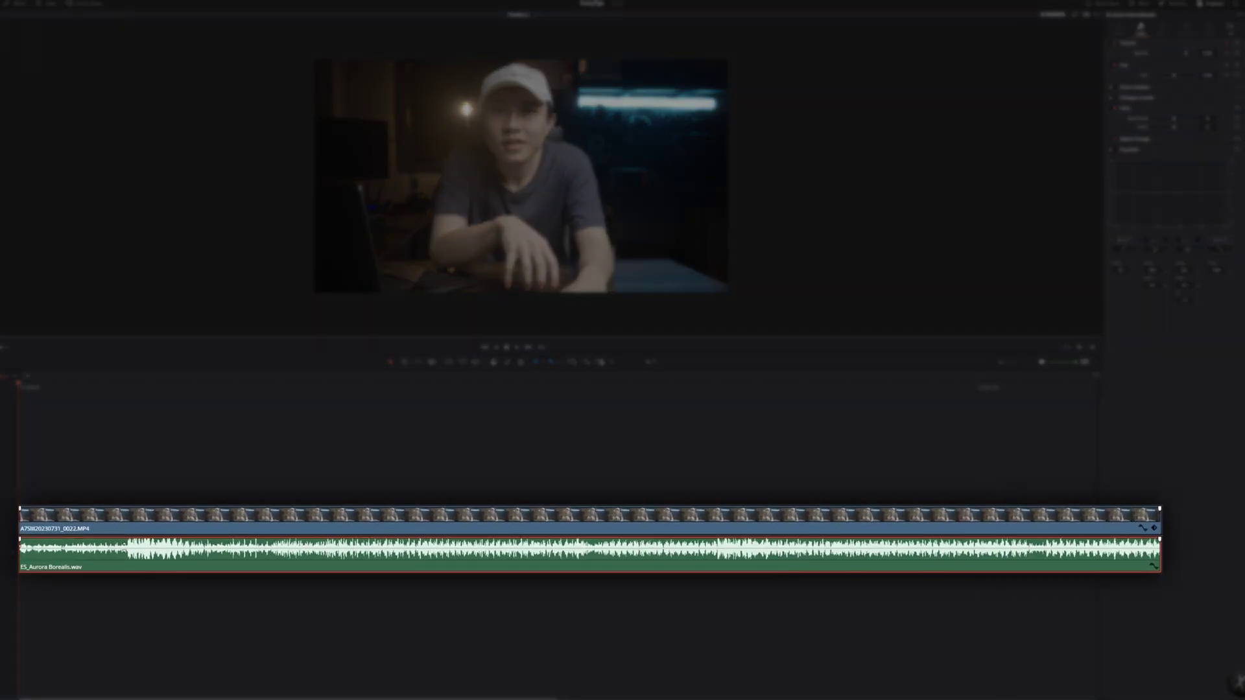
{"action": "left_click_drag", "start_coordinate": [139, 547], "coordinate": [139, 555]}
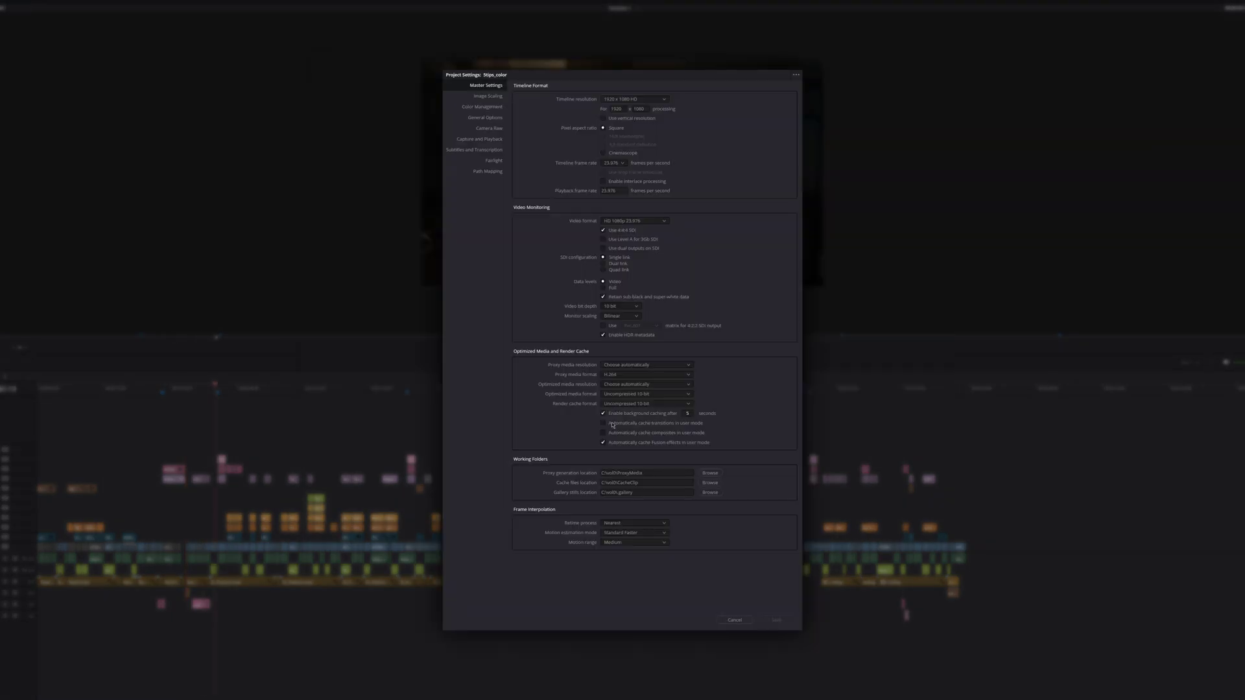
Enable automatic caching of transitions and composites in user mode in the project settings, and open the playback options.
{"action": "left_click", "coordinate": [613, 424]}
{"action": "left_click", "coordinate": [614, 433]}
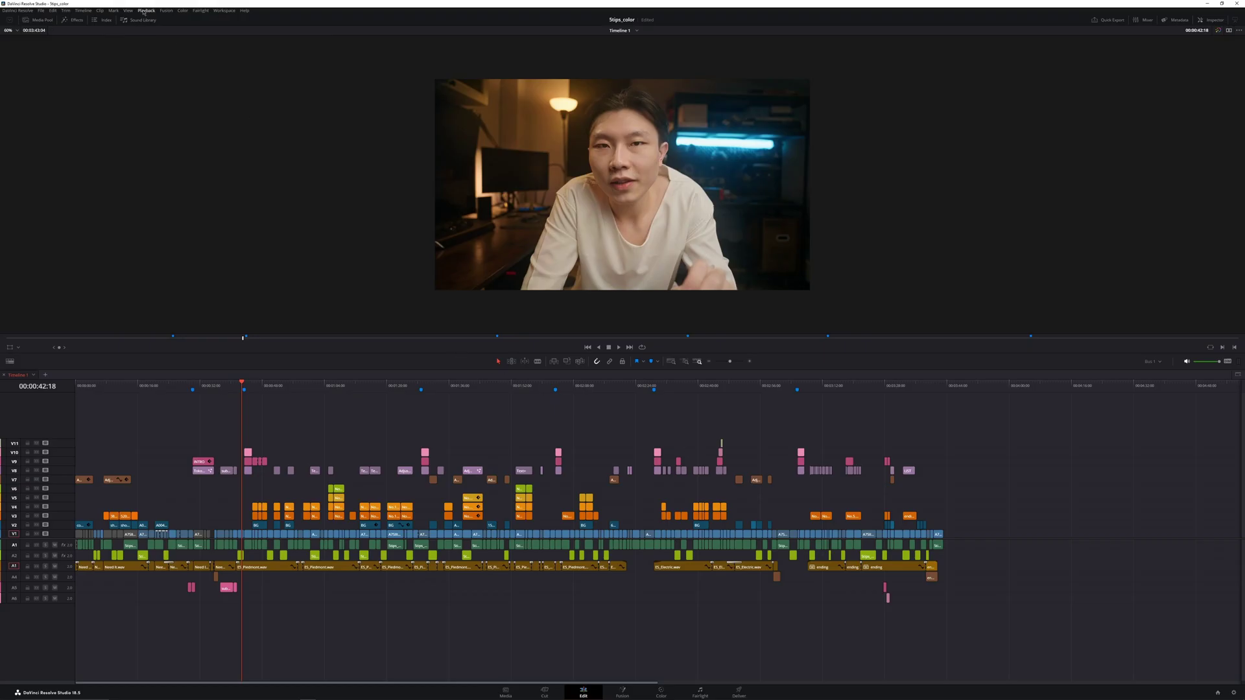
{"action": "left_click", "coordinate": [144, 12]}
{"action": "mouse_move", "coordinate": [186, 42]}
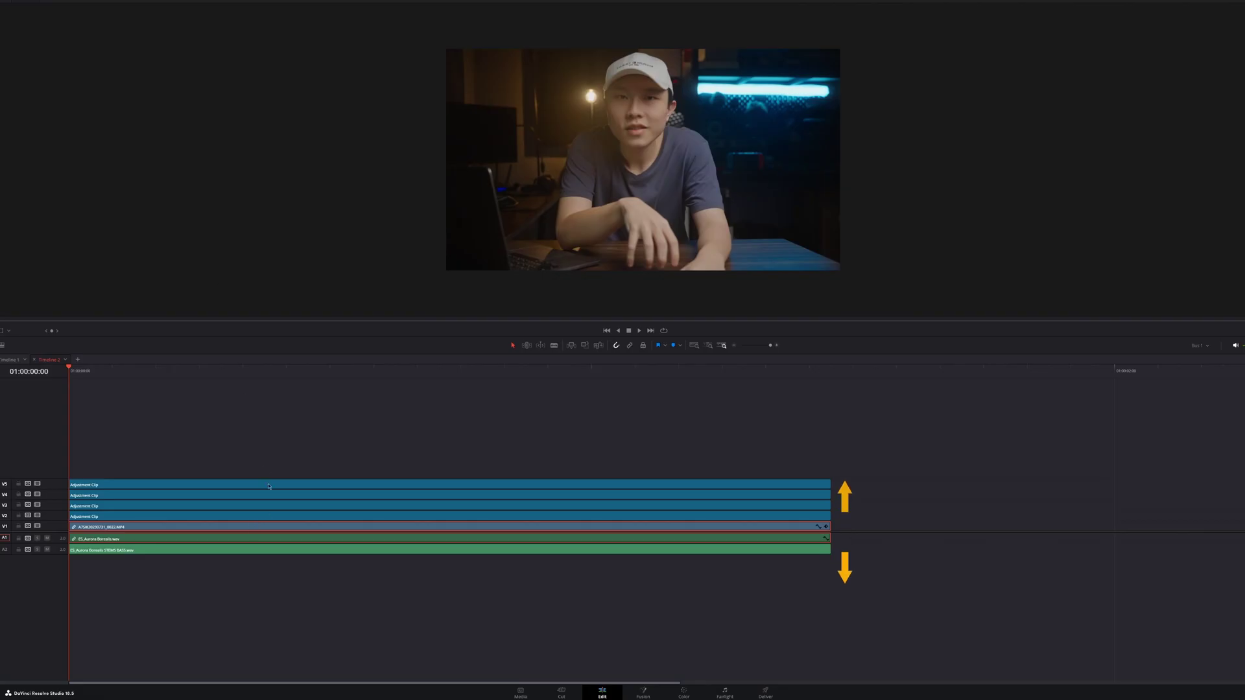
{"action": "left_click_drag", "start_coordinate": [251, 528], "coordinate": [260, 526]}
{"action": "left_click", "coordinate": [263, 531]}
{"action": "key", "text": "ctrl+z"}
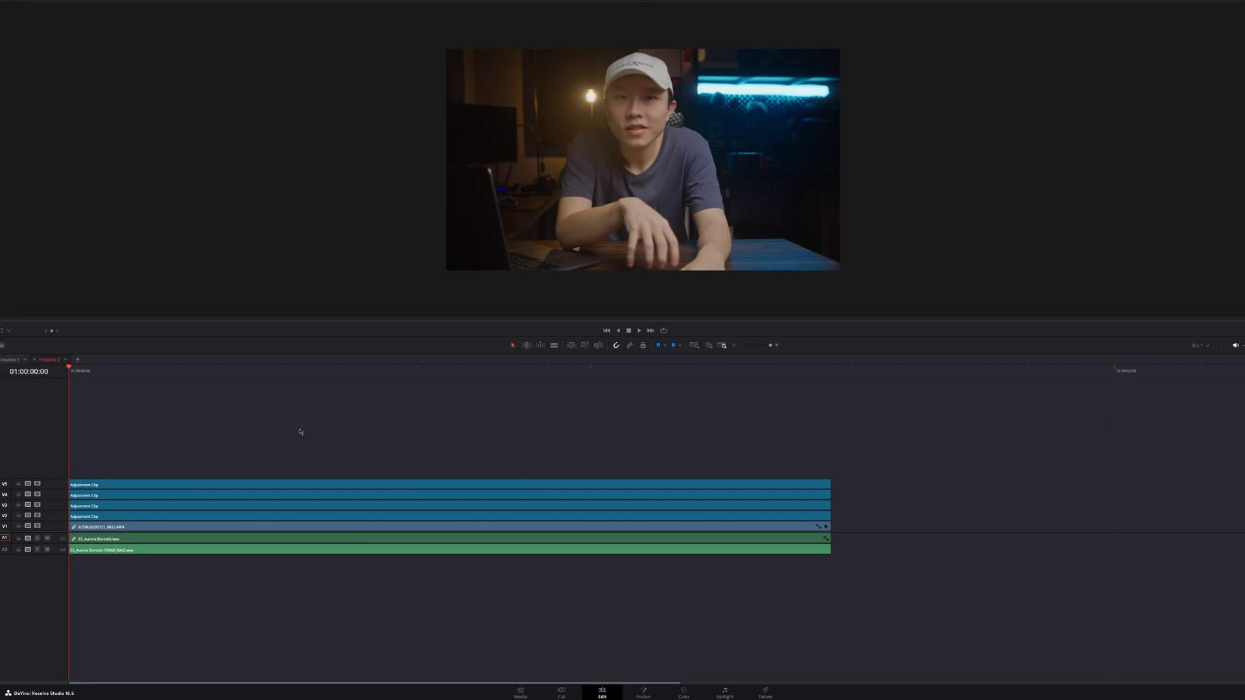
Split the linked video and audio at 01:00:00:08 and 01:00:00:13, and delete the segment between the cuts.
{"action": "left_click", "coordinate": [243, 373]}
{"action": "key", "text": "ctrl+b"}
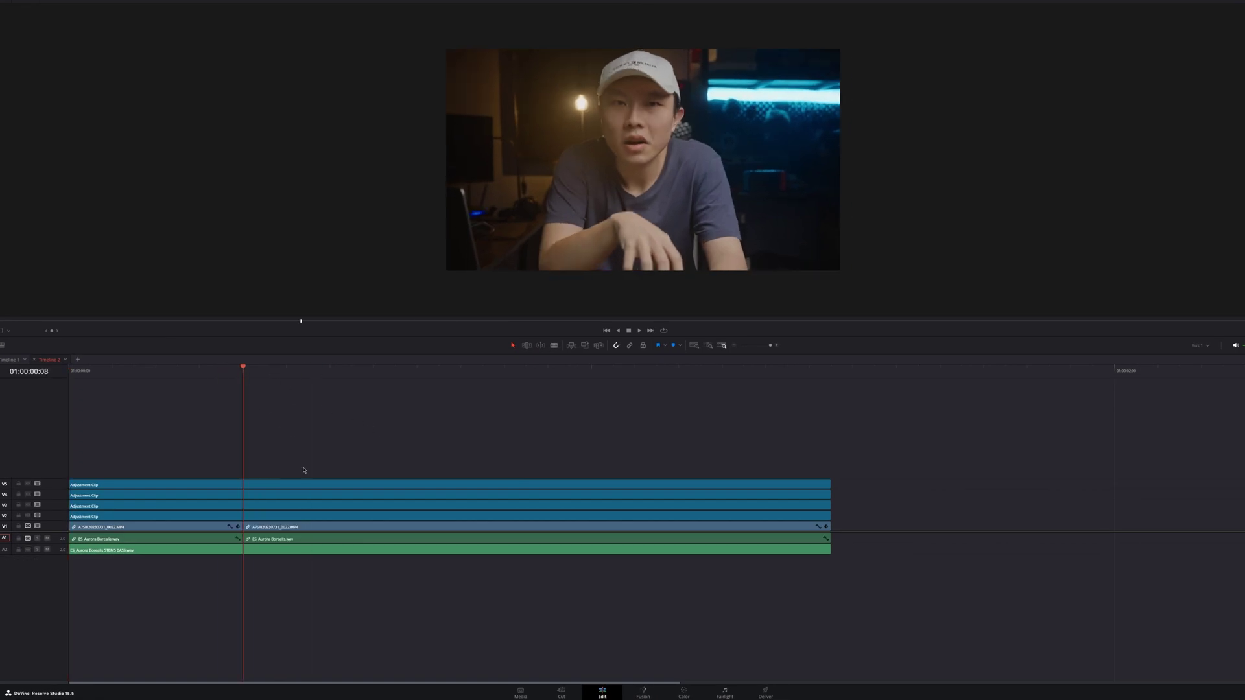
{"action": "left_click_drag", "start_coordinate": [252, 375], "coordinate": [360, 367]}
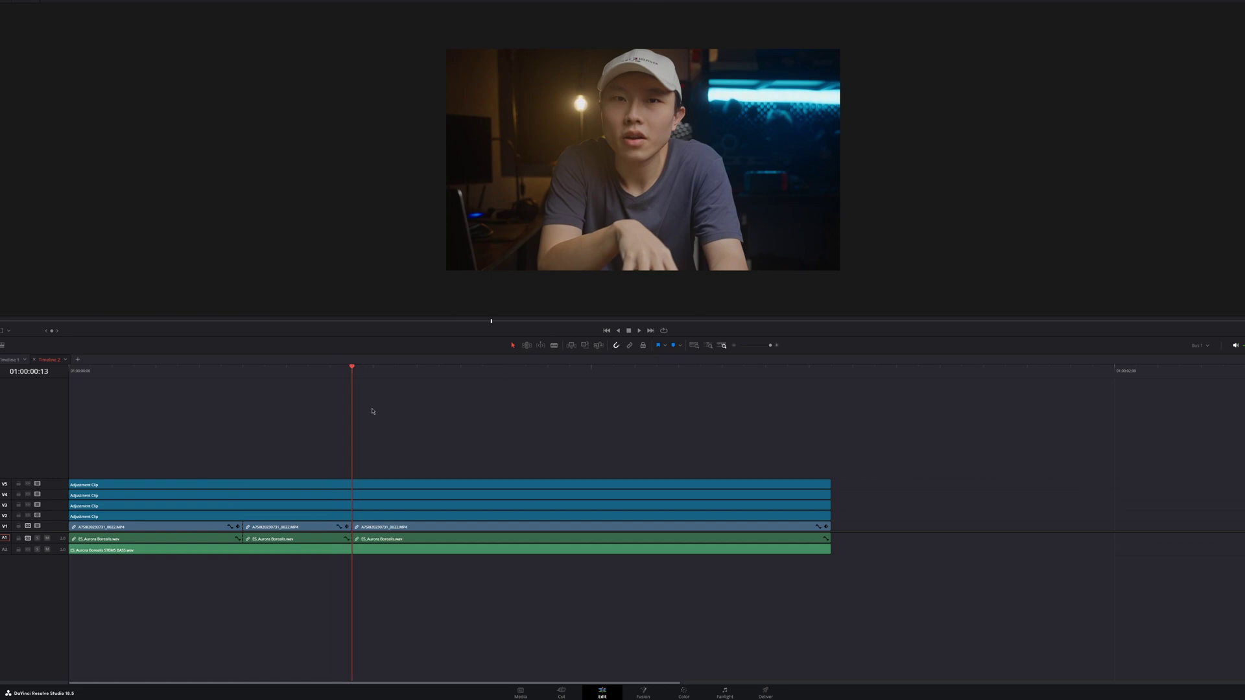
{"action": "left_click", "coordinate": [317, 526]}
{"action": "key", "text": "Delete"}
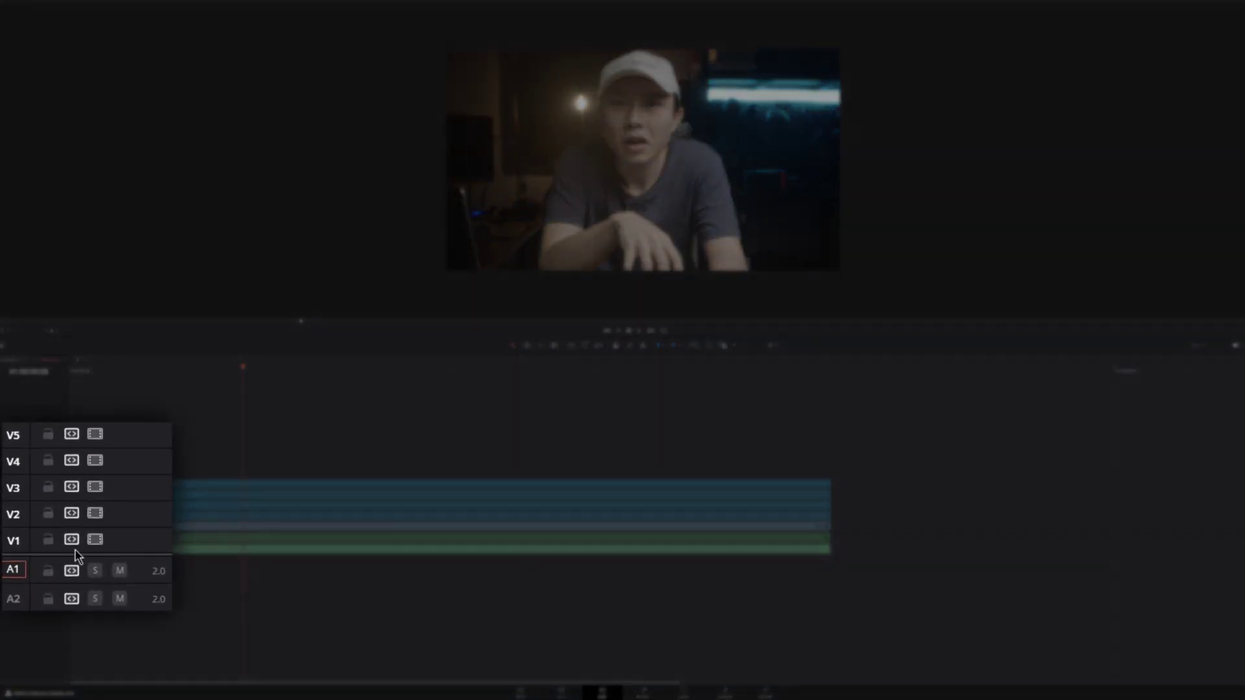
Toggle the auto track selectors of the video tracks together.
{"action": "left_click", "coordinate": [72, 545], "text": "alt"}
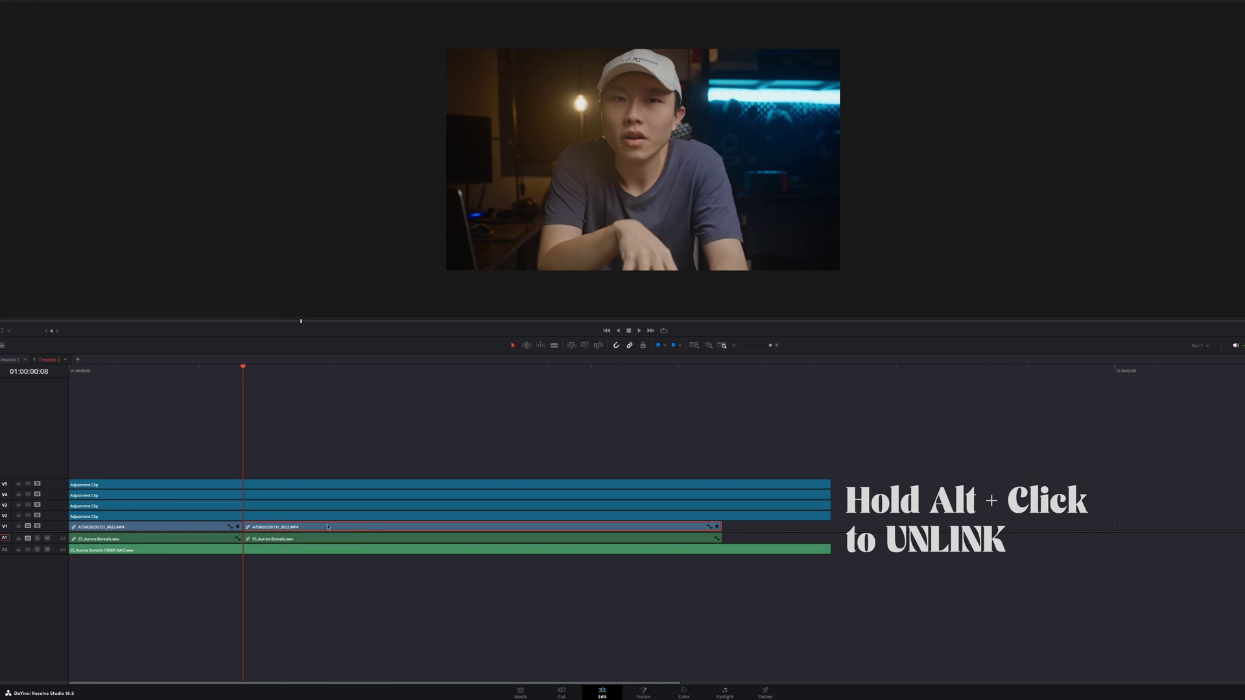
Examine the timeline at different track heights and horizontal zoom levels.
{"action": "scroll", "coordinate": [364, 509], "scroll_direction": "down", "scroll_amount": 1}
{"action": "scroll", "coordinate": [364, 509], "scroll_direction": "up", "scroll_amount": 4}
{"action": "scroll", "coordinate": [364, 510], "scroll_direction": "down", "scroll_amount": 4}
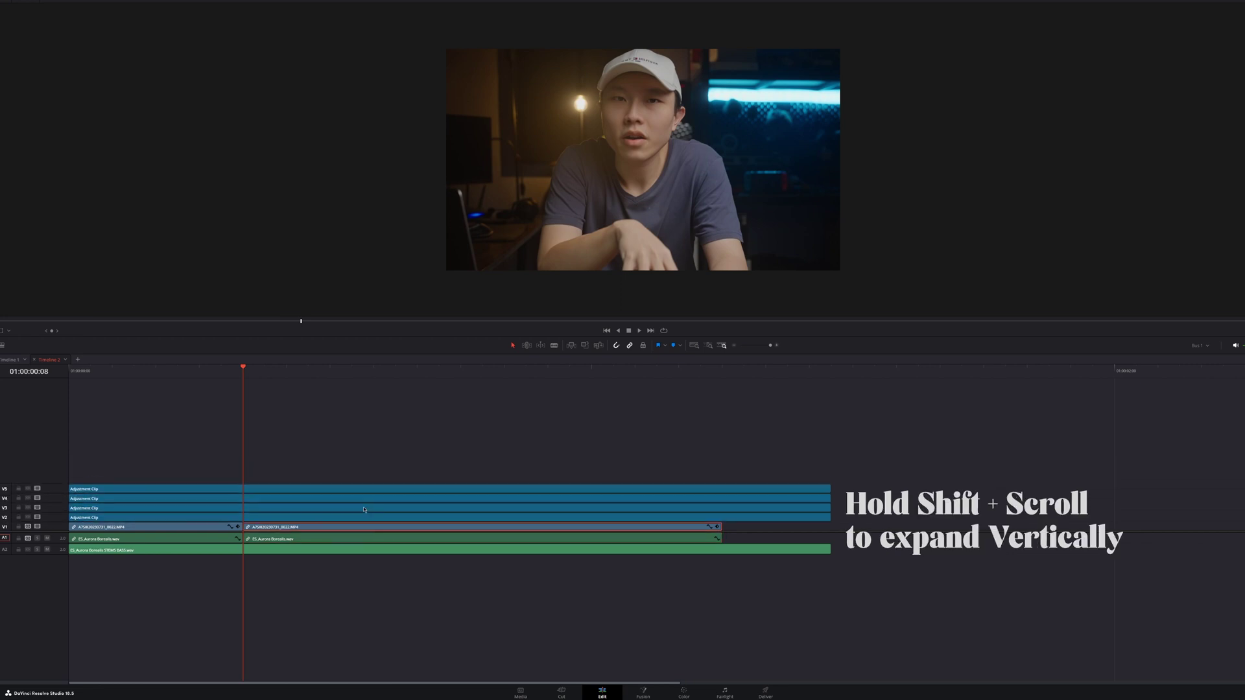
{"action": "scroll", "coordinate": [363, 510], "scroll_direction": "up", "scroll_amount": 4}
{"action": "scroll", "coordinate": [363, 509], "scroll_direction": "down", "scroll_amount": 3}
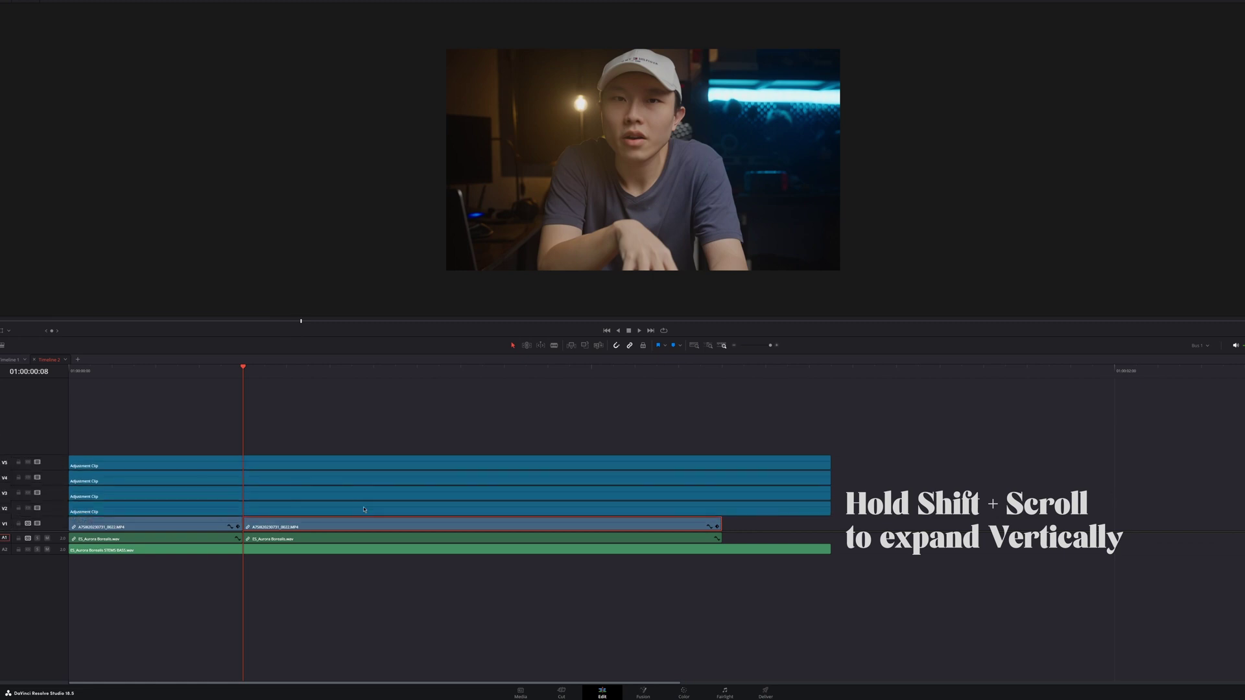
{"action": "scroll", "coordinate": [411, 495], "scroll_direction": "down", "scroll_amount": 1}
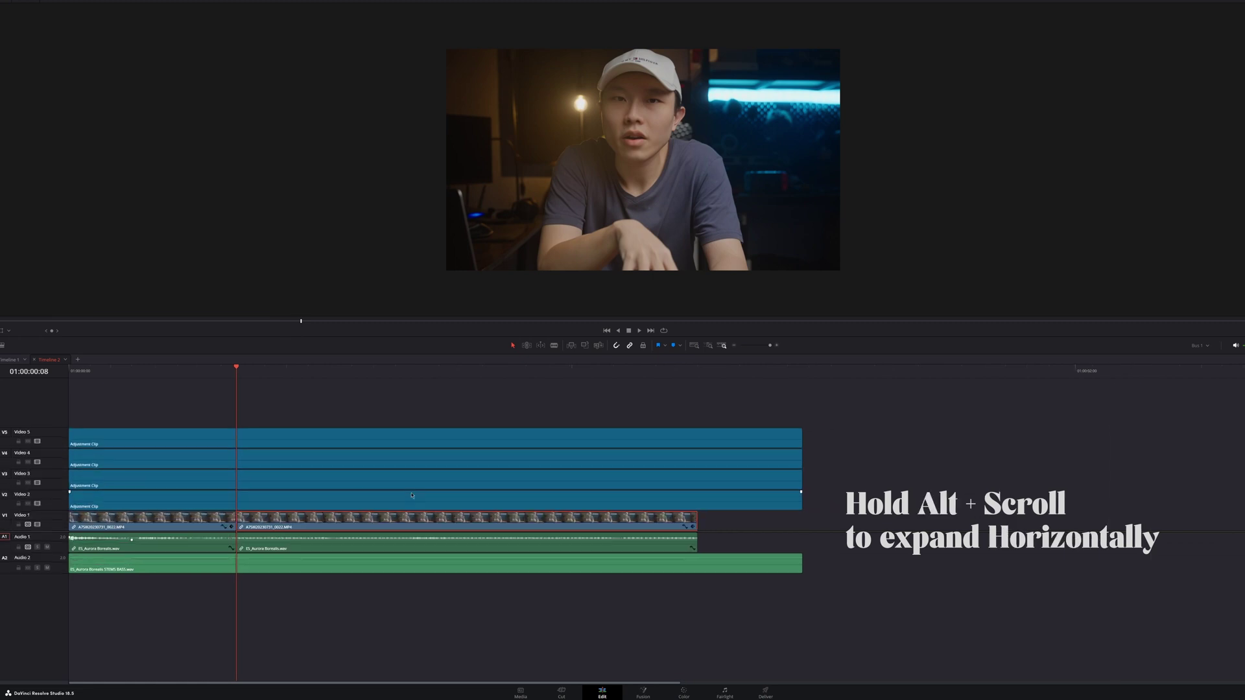
{"action": "scroll", "coordinate": [412, 495], "scroll_direction": "down", "scroll_amount": 3}
{"action": "scroll", "coordinate": [114, 475], "scroll_direction": "up", "scroll_amount": 4}
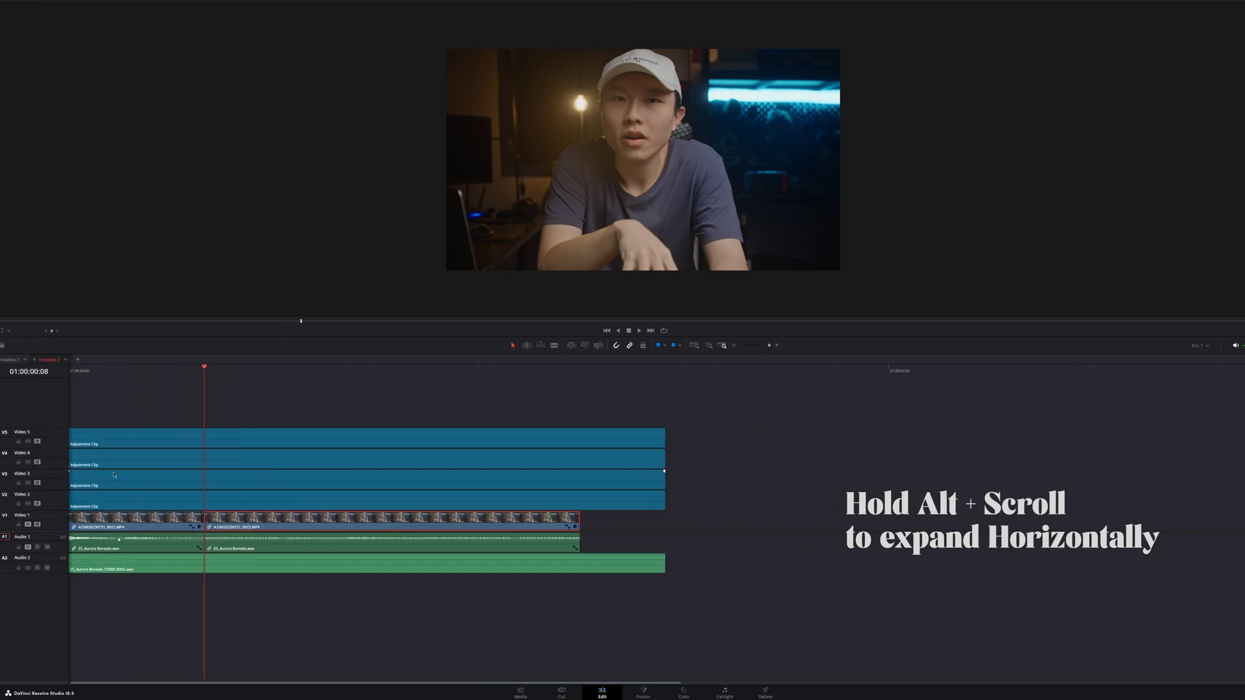
{"action": "scroll", "coordinate": [114, 474], "scroll_direction": "down", "scroll_amount": 1}
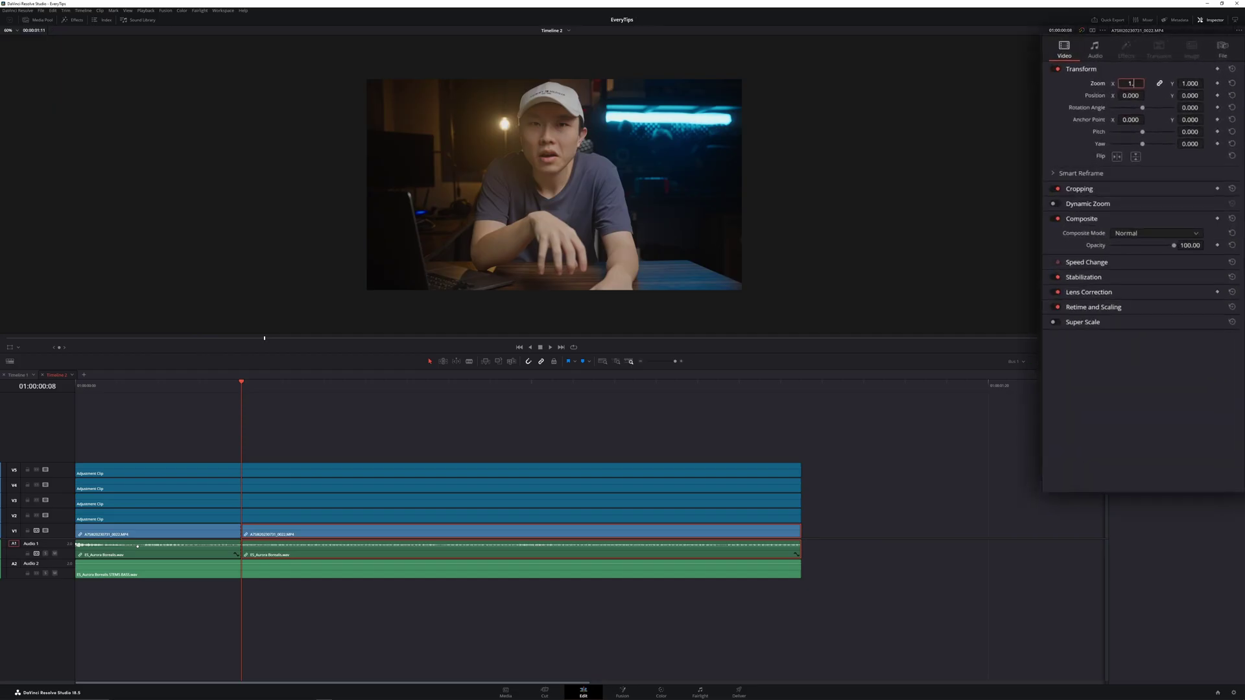
Set the Zoom of the second video clip on V1 to 1.2.
{"action": "type", "text": "2"}
{"action": "key", "text": "Return"}
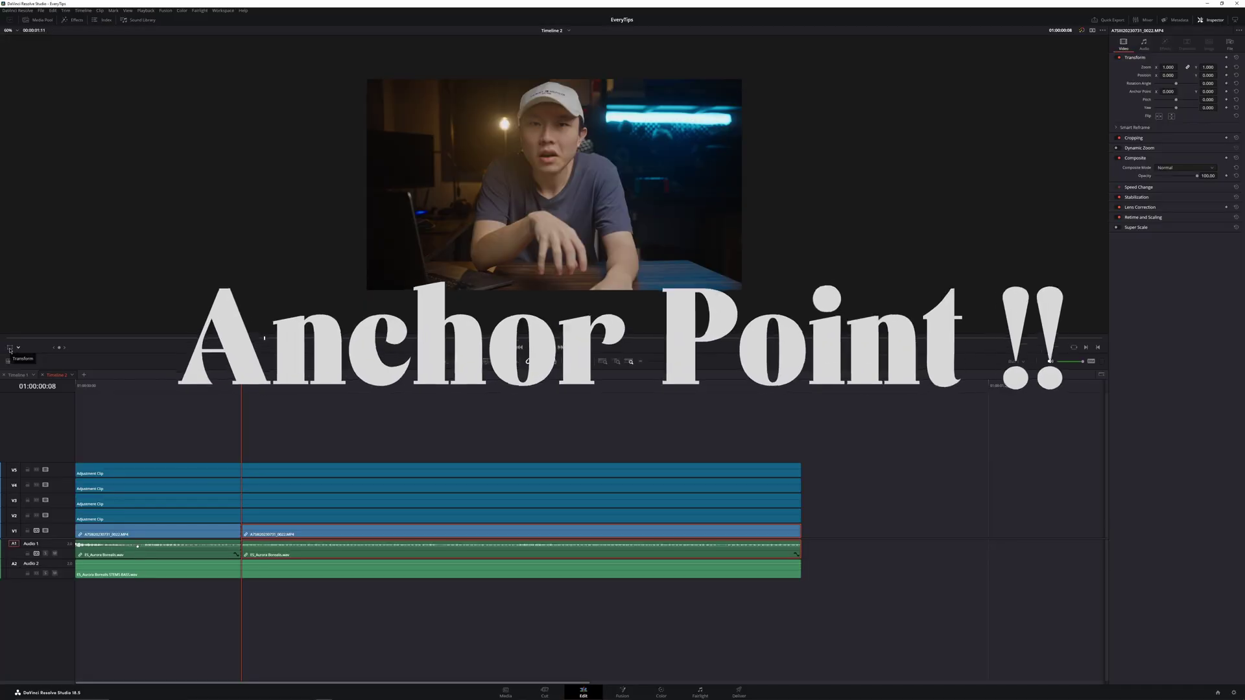
Show the transform handles, move the anchor point onto the man's face, and enlarge the clip to a zoom of about 2.11.
{"action": "left_click", "coordinate": [9, 348]}
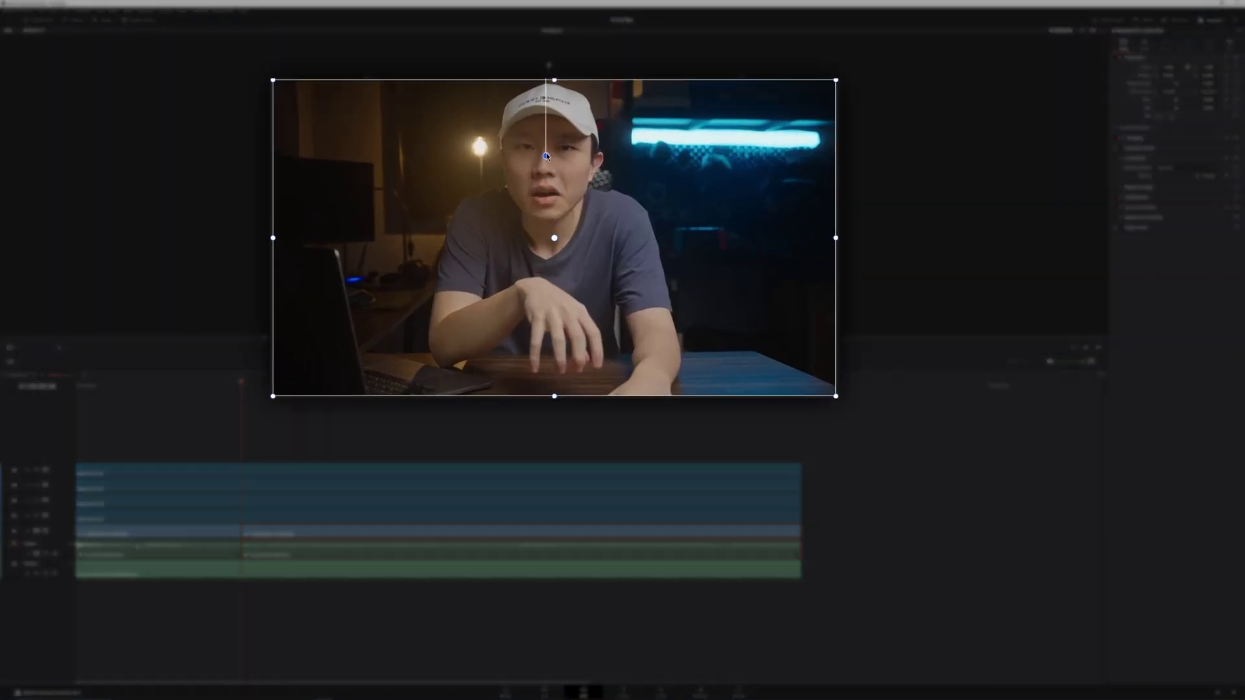
{"action": "left_click_drag", "start_coordinate": [546, 158], "coordinate": [545, 149]}
{"action": "left_click_drag", "start_coordinate": [1168, 68], "coordinate": [1239, 67]}
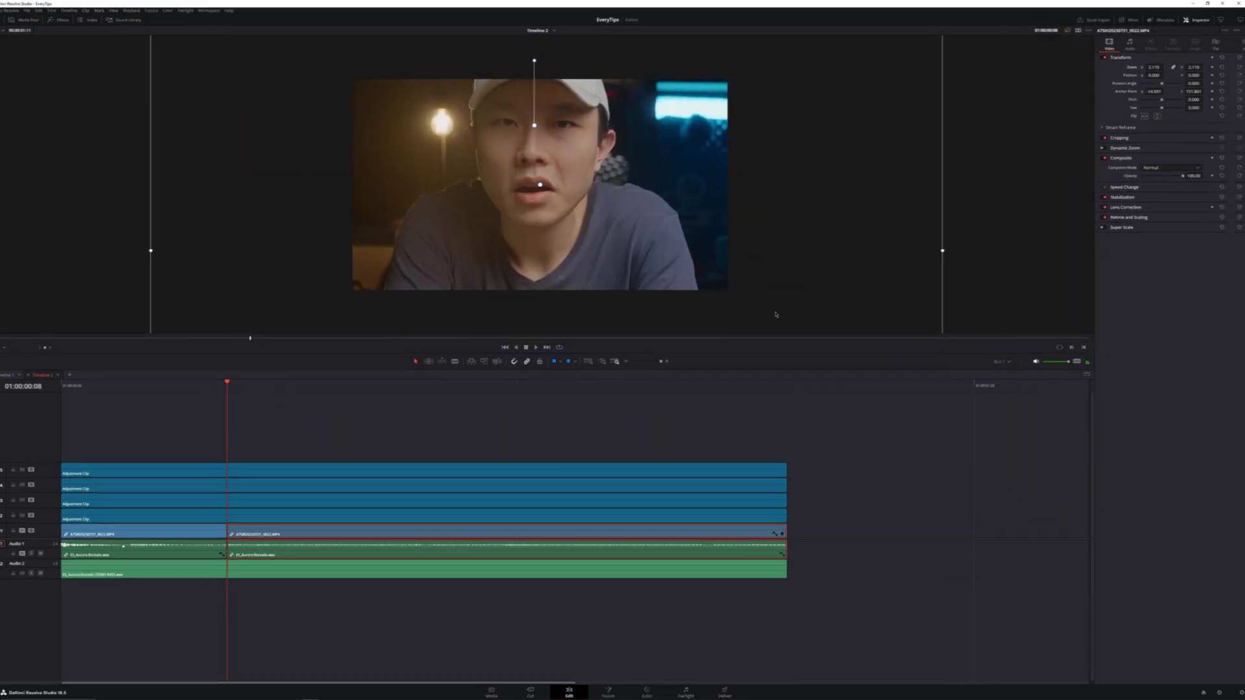
Open the clip speed settings for the video clip on V1, and start Render in Place for it.
{"action": "right_click", "coordinate": [461, 532]}
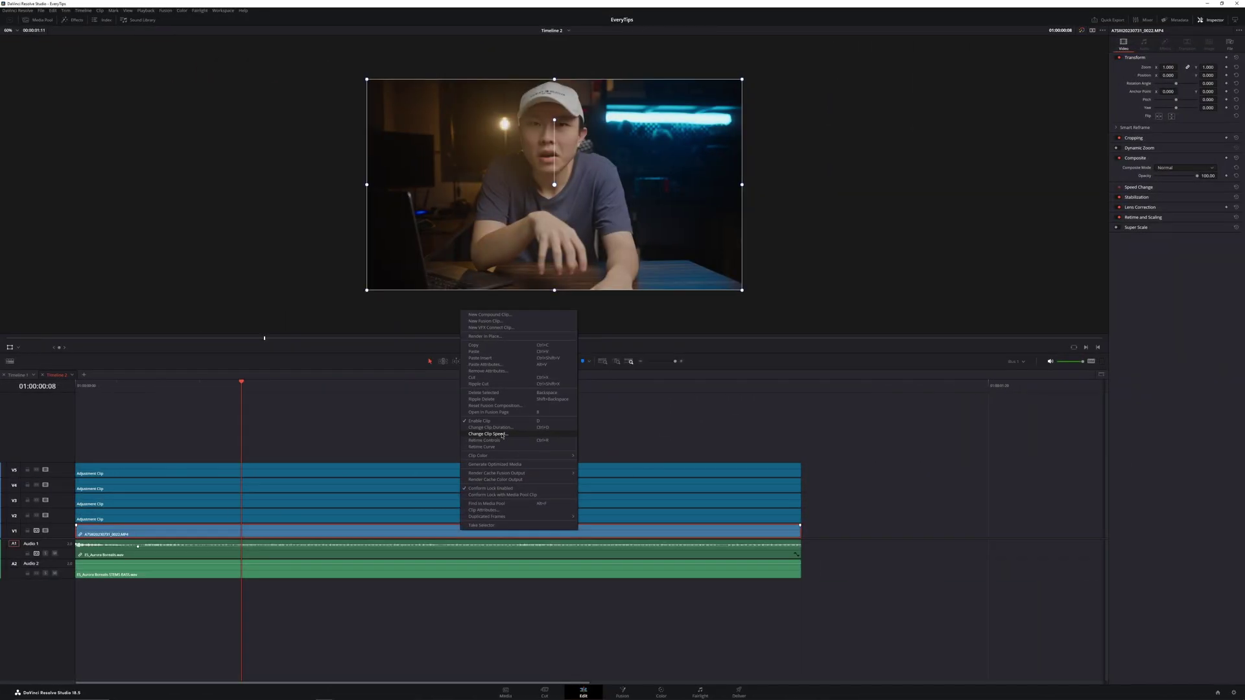
{"action": "left_click", "coordinate": [502, 434]}
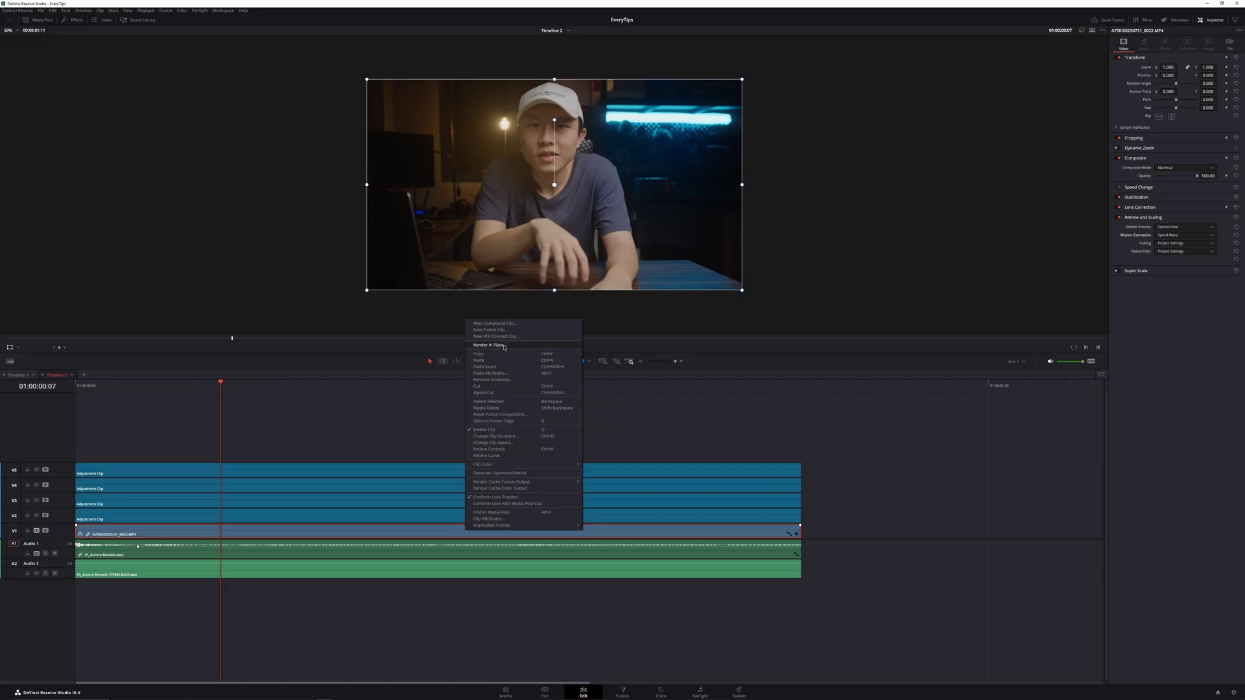
{"action": "left_click", "coordinate": [503, 346]}
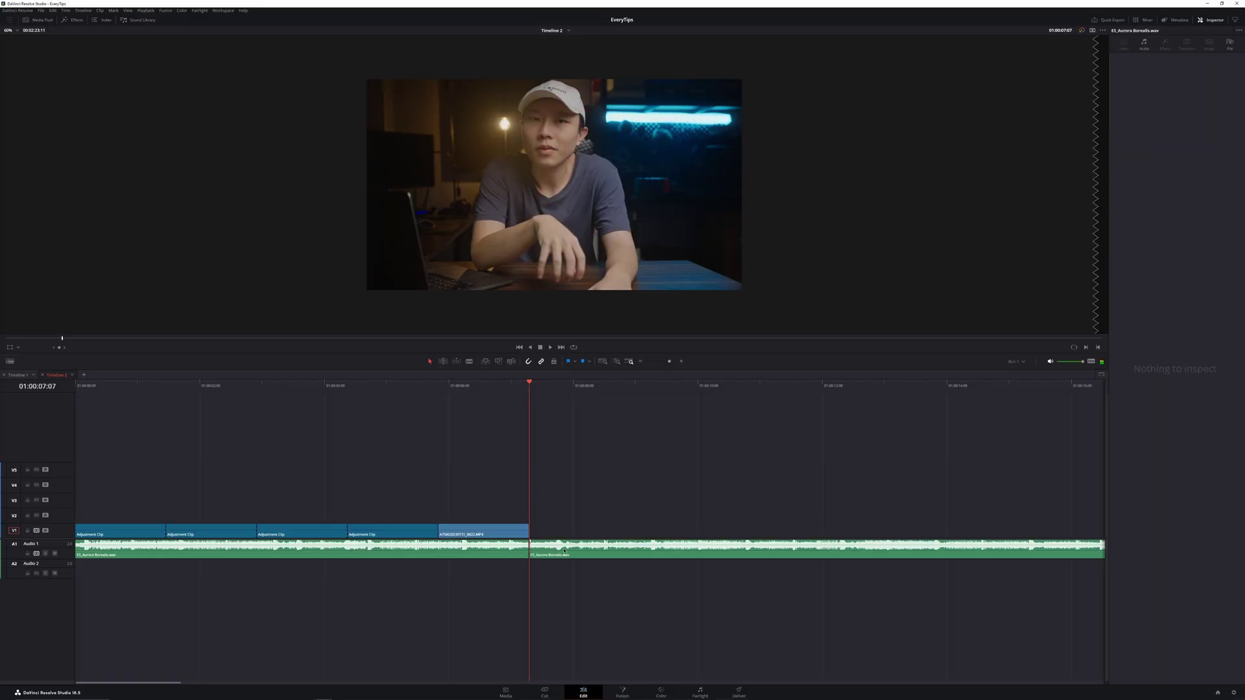
Delete the part of the music that follows the end of the video at 01:00:07:07.
{"action": "left_click", "coordinate": [564, 551]}
{"action": "key", "text": "Delete"}
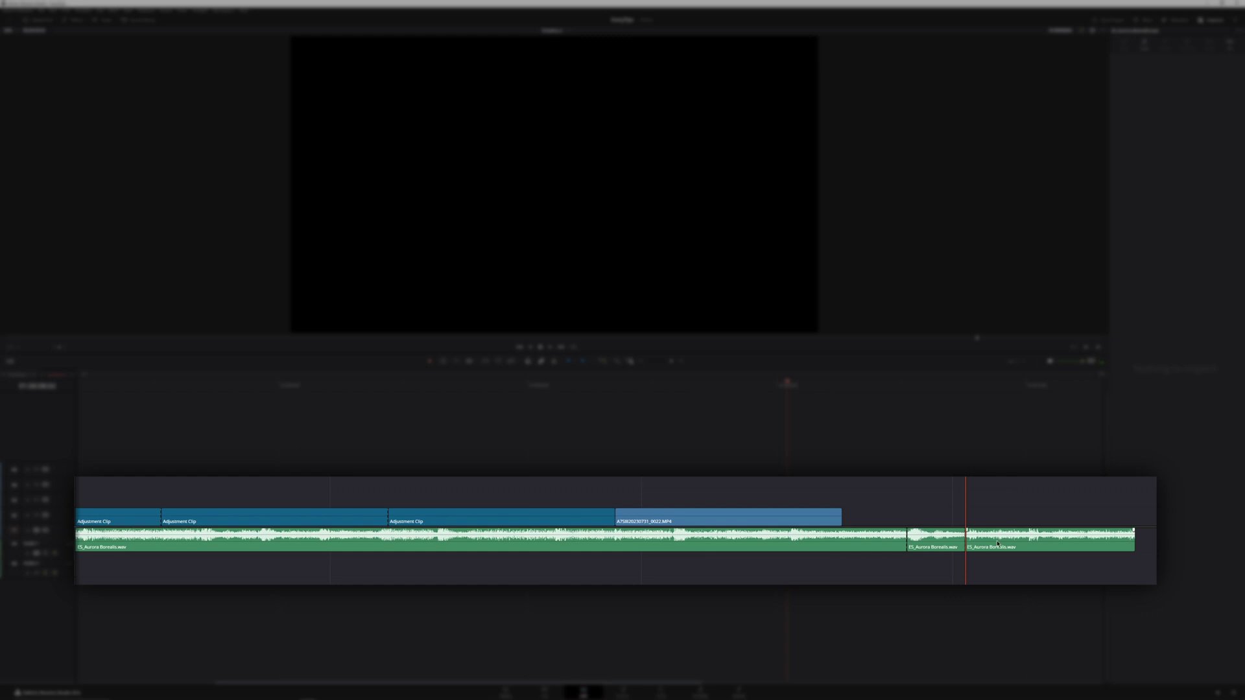
Delete the last music segment and duplicate the short segment before it onto Audio 2.
{"action": "left_click", "coordinate": [997, 544]}
{"action": "key", "text": "Delete"}
{"action": "left_click", "coordinate": [949, 545]}
{"action": "left_click_drag", "start_coordinate": [935, 543], "coordinate": [938, 566]}
Turn the duplicated music segment into a compound clip named reverb and open it in its own timeline.
{"action": "right_click", "coordinate": [770, 571]}
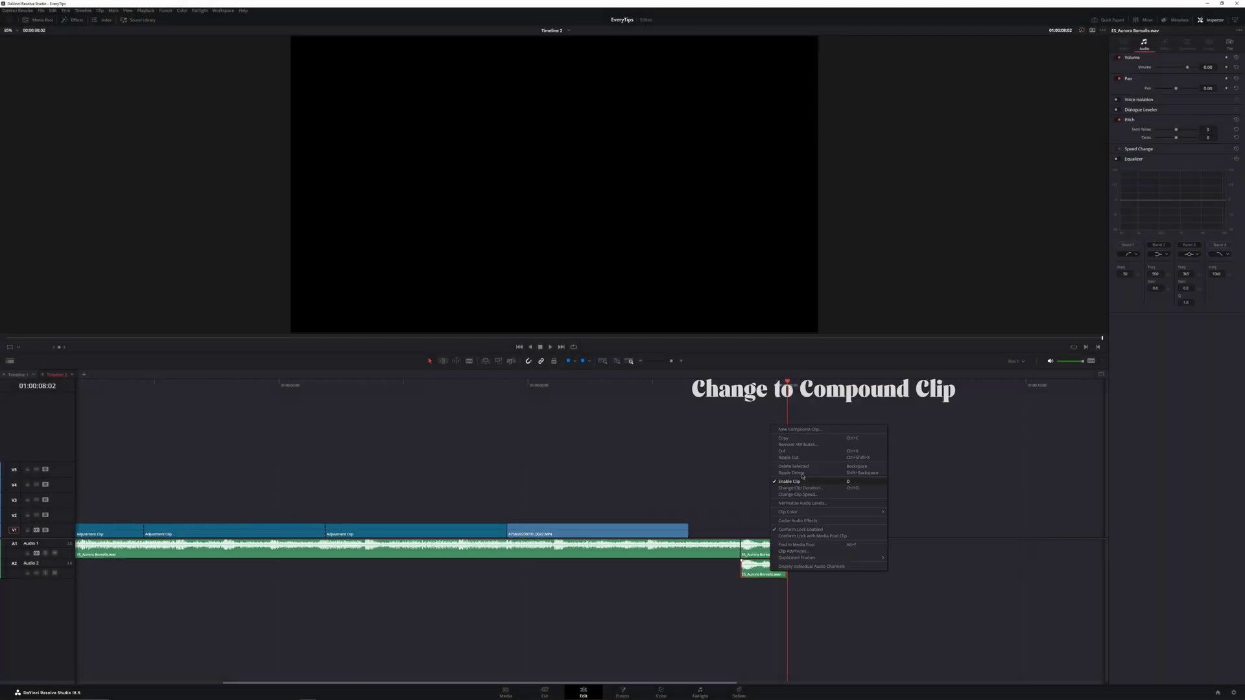
{"action": "right_click", "coordinate": [769, 575]}
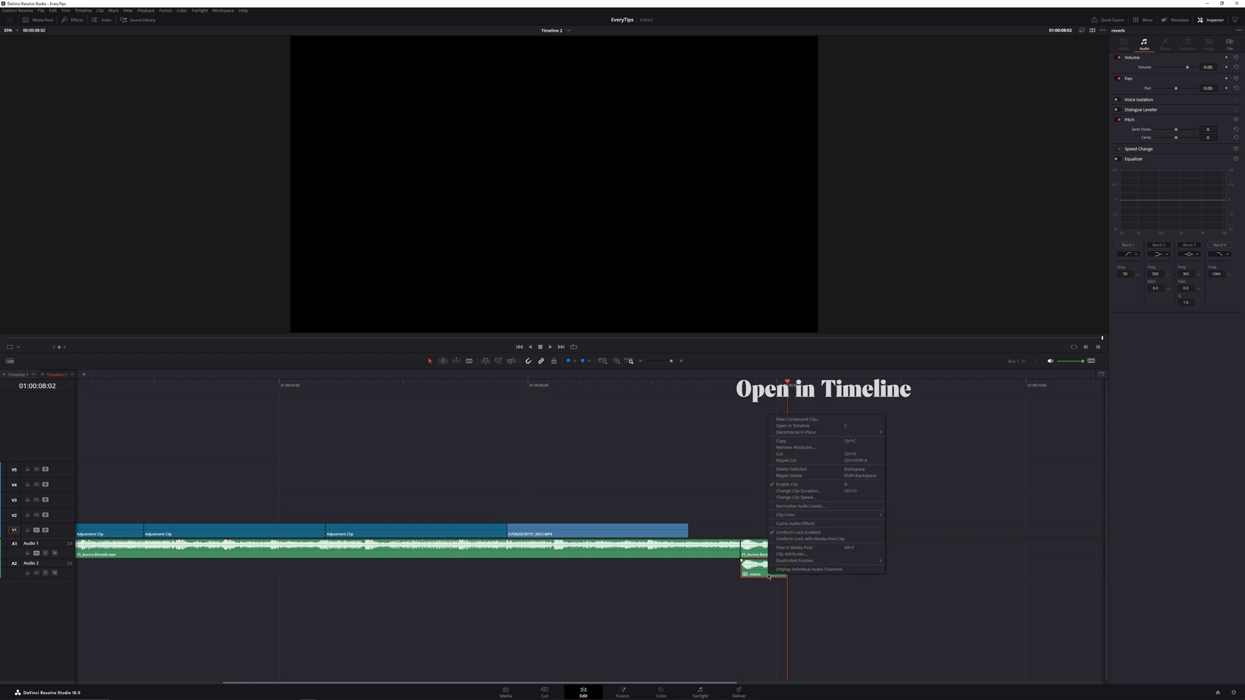
{"action": "left_click", "coordinate": [806, 426]}
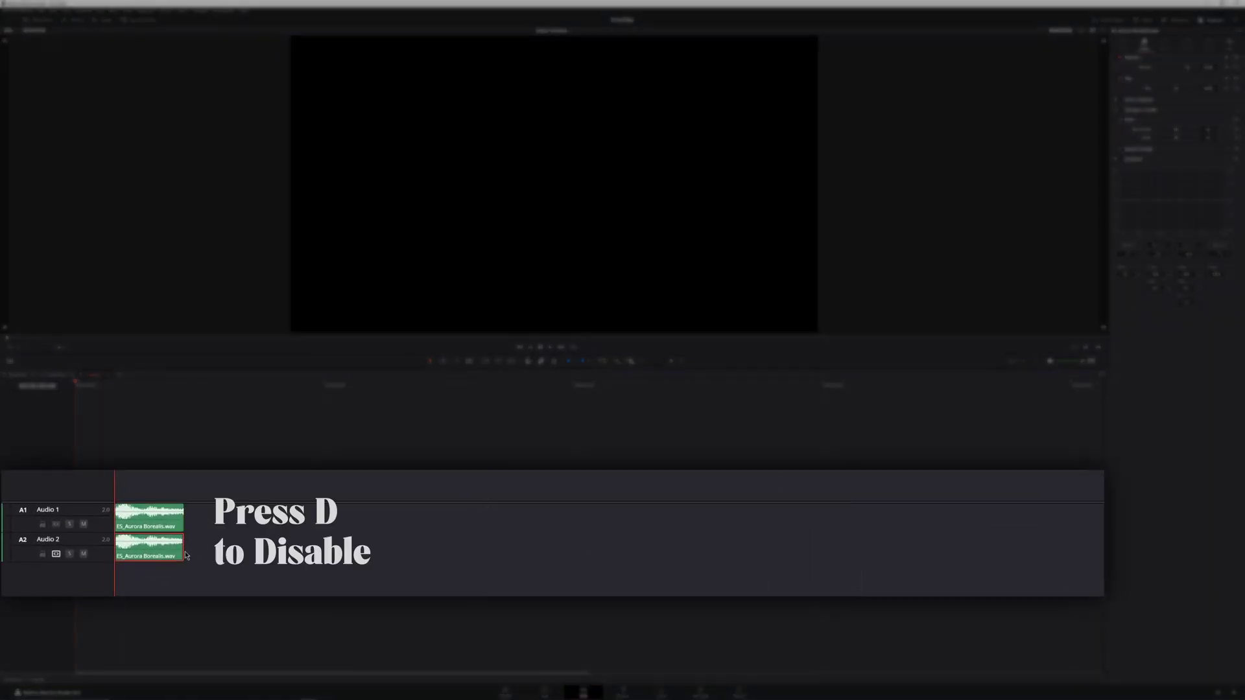
Disable and lengthen the Audio 2 clip inside the compound, and extend the reverb clip on Timeline 2 to the right.
{"action": "key", "text": "d"}
{"action": "left_click_drag", "start_coordinate": [182, 551], "coordinate": [743, 551]}
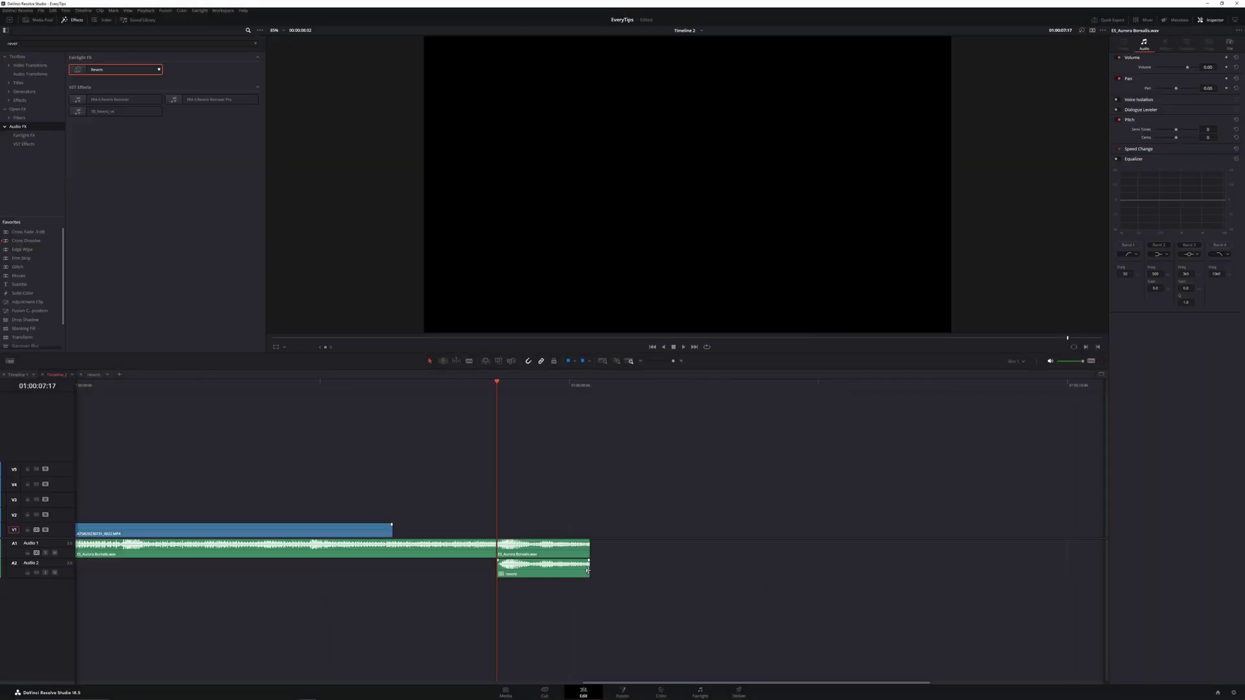
{"action": "left_click_drag", "start_coordinate": [587, 571], "coordinate": [1067, 569]}
Apply the Reverb effect to the reverb compound clip and increase its Reverb Time.
{"action": "left_click_drag", "start_coordinate": [103, 70], "coordinate": [620, 571]}
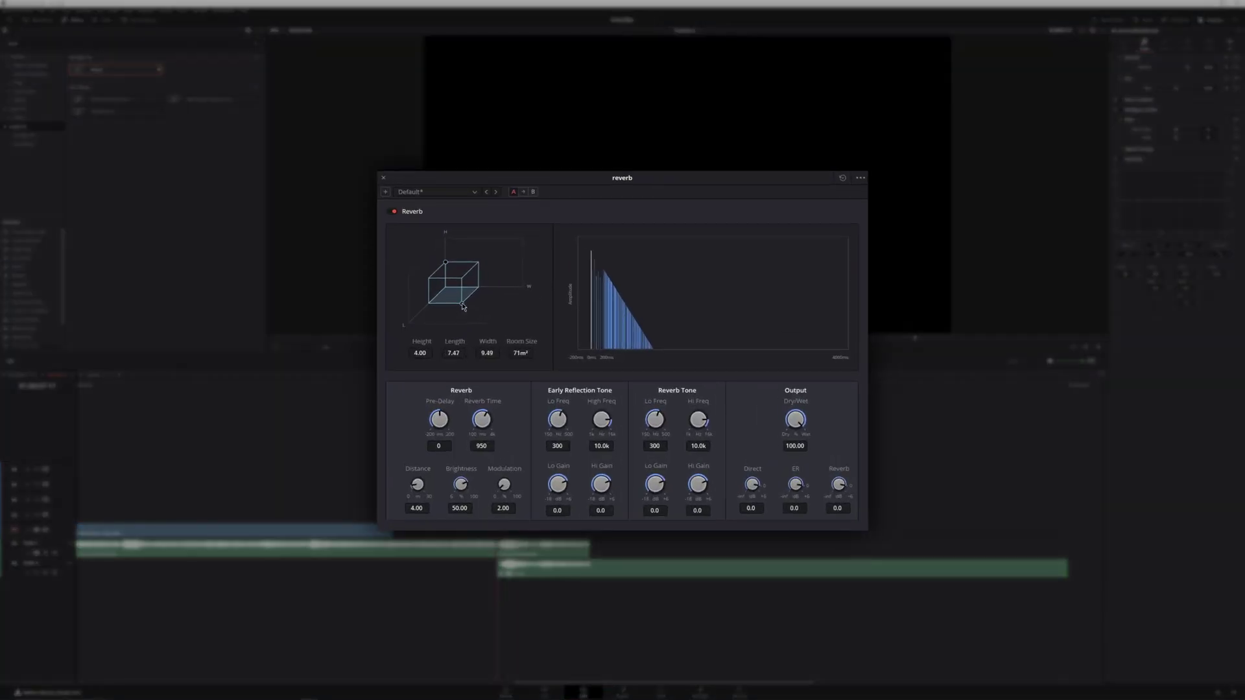
{"action": "left_click_drag", "start_coordinate": [486, 422], "coordinate": [529, 407]}
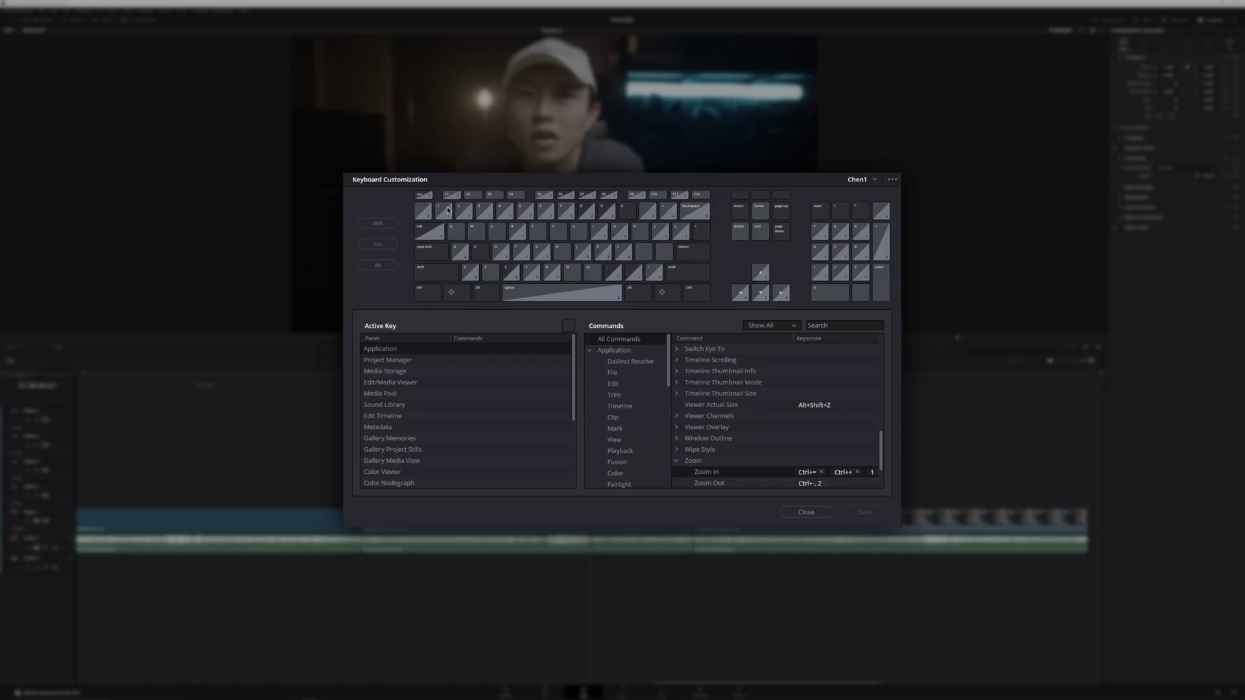
Test zooming the timeline, add 1 as a Zoom In shortcut in Keyboard Customization, and open the Zoom Out shortcut for editing.
{"action": "scroll", "coordinate": [824, 437], "scroll_direction": "down", "scroll_amount": 2}
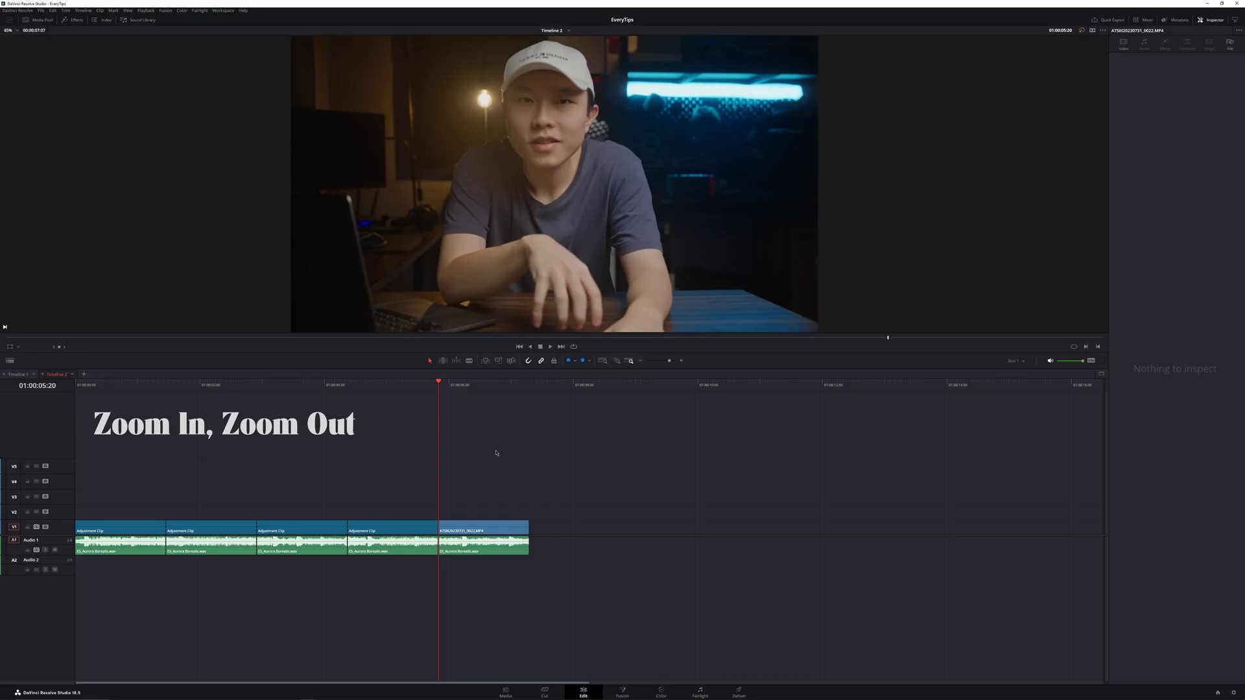
{"action": "key", "text": "ctrl+minus"}
{"action": "key", "text": "ctrl+minus"}
{"action": "key", "text": "ctrl+minus"}
{"action": "key", "text": "ctrl+equal"}
{"action": "key", "text": "ctrl+equal"}
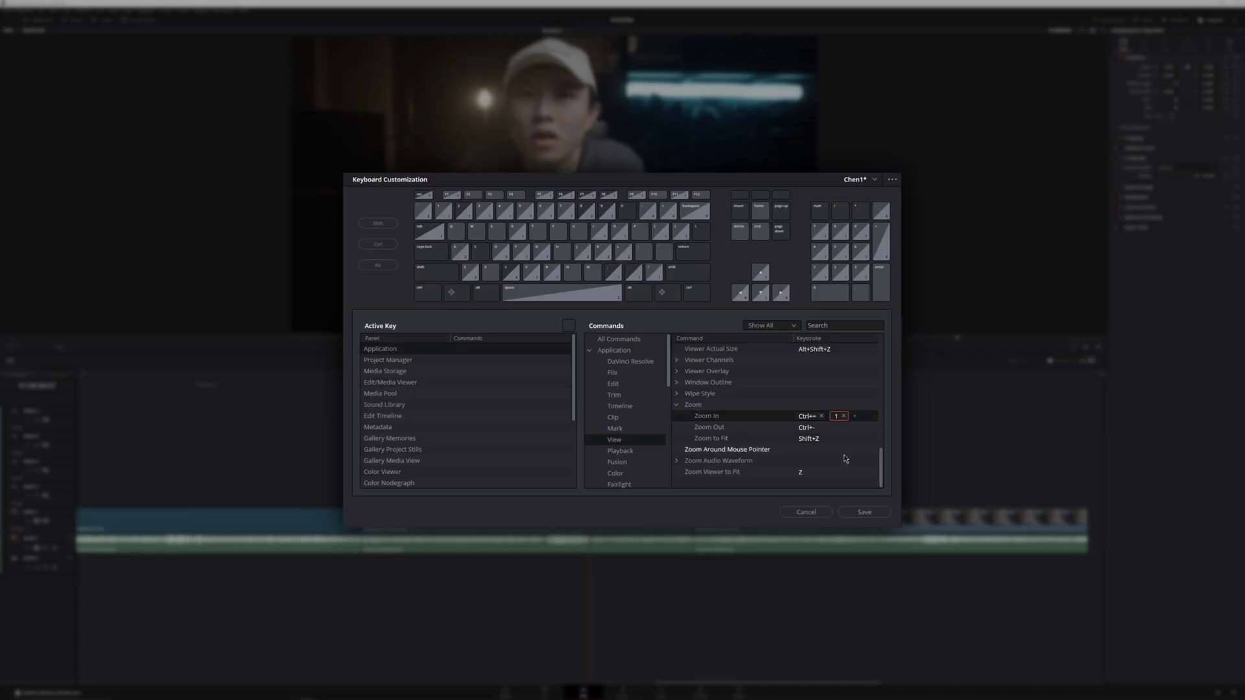
{"action": "left_click", "coordinate": [831, 432]}
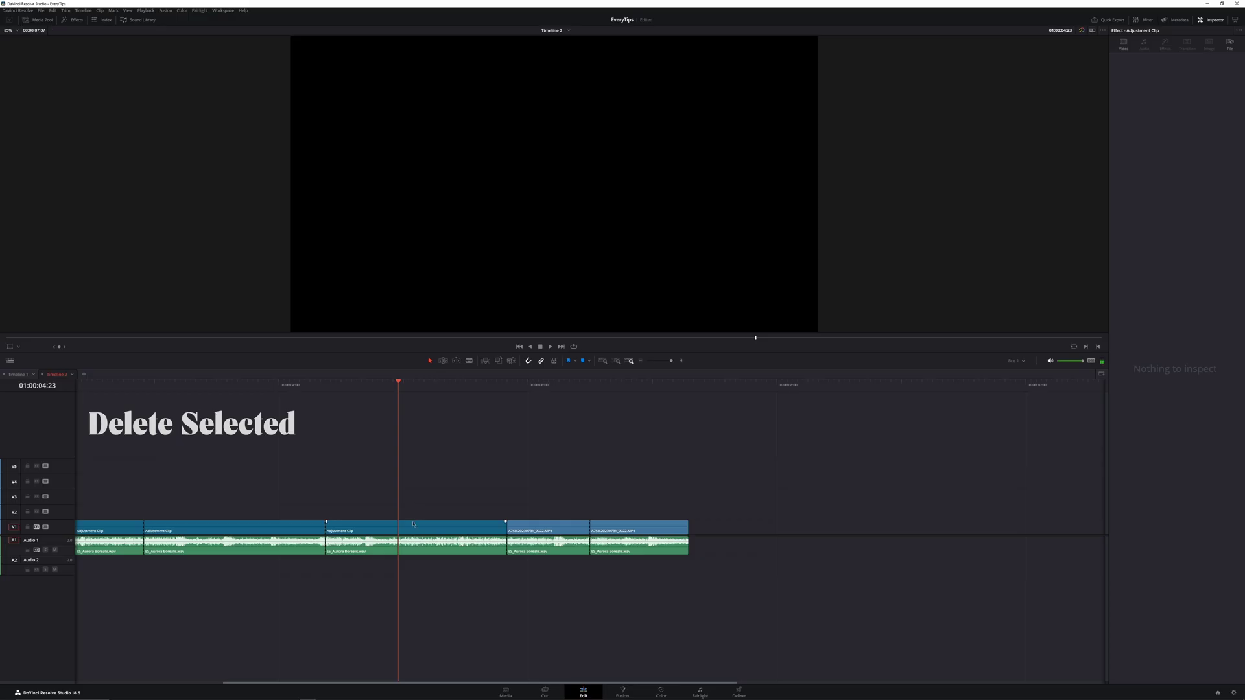
Delete the adjustment clip under the playhead with a plain delete, and try a ripple delete on it.
{"action": "left_click", "coordinate": [446, 527]}
{"action": "key", "text": "Delete"}
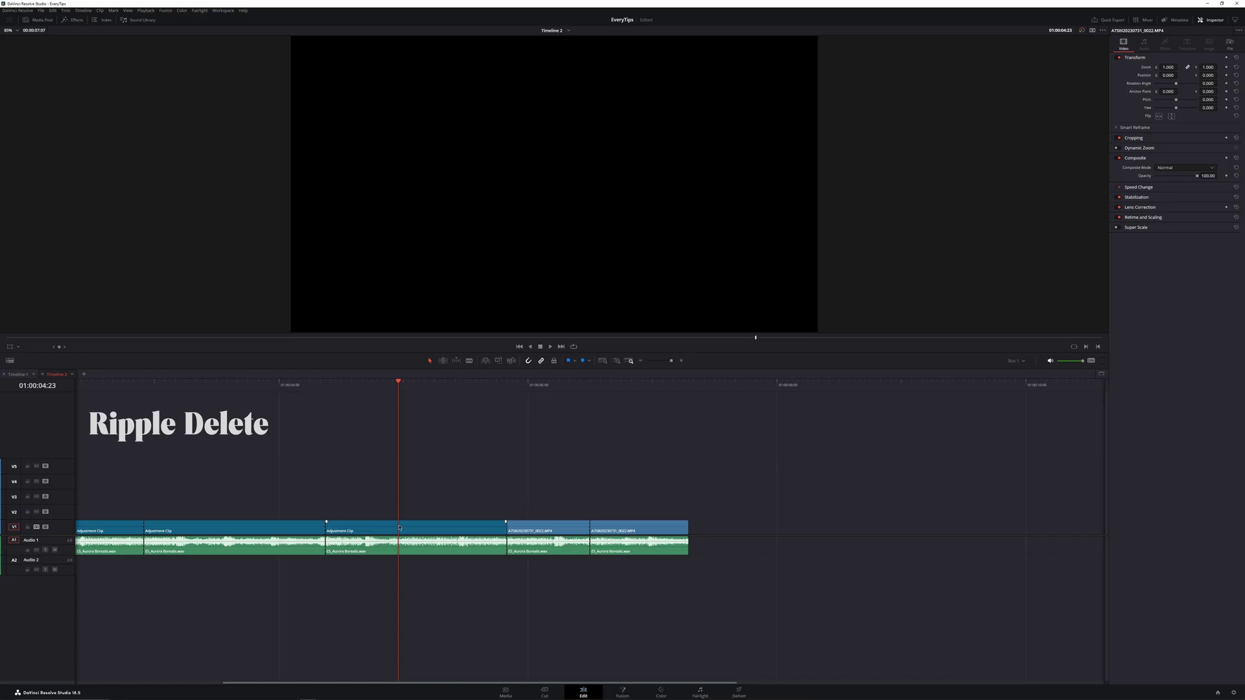
{"action": "key", "text": "Delete"}
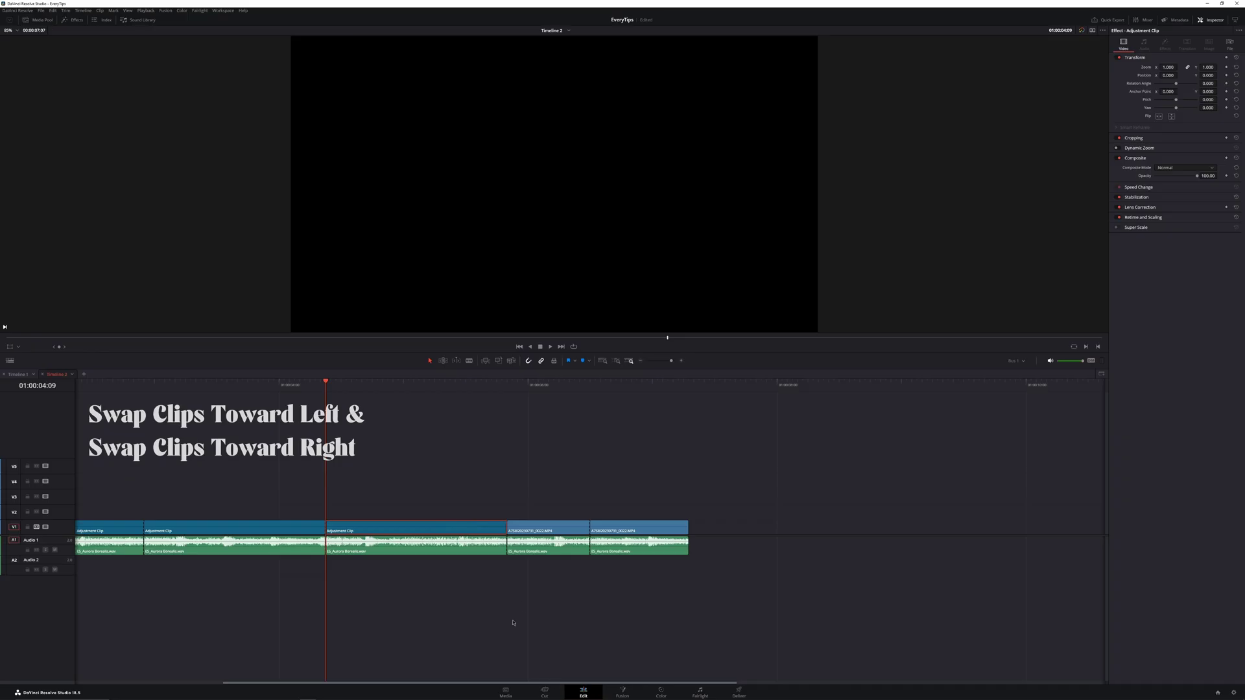
Swap the selected adjustment clip towards the right and left, and open an additional shortcut entry for Swap Clips Towards Right.
{"action": "key", "text": "ctrl+shift+period"}
{"action": "key", "text": "ctrl+shift+comma"}
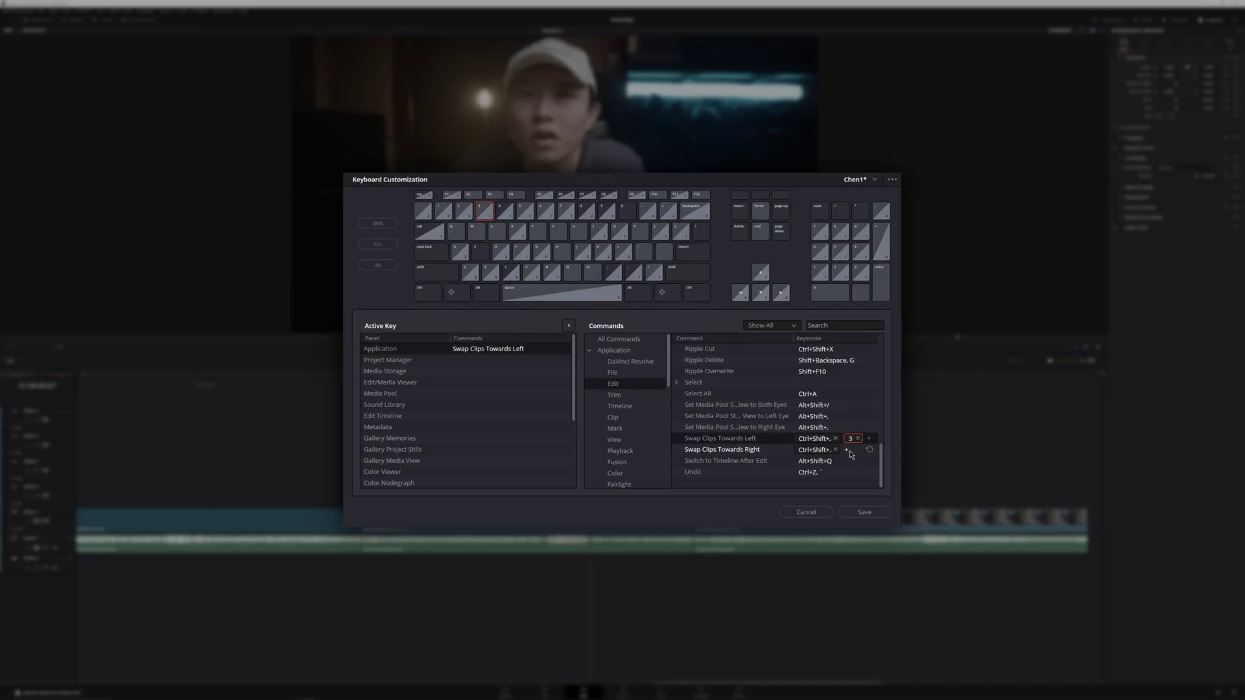
{"action": "left_click", "coordinate": [847, 449]}
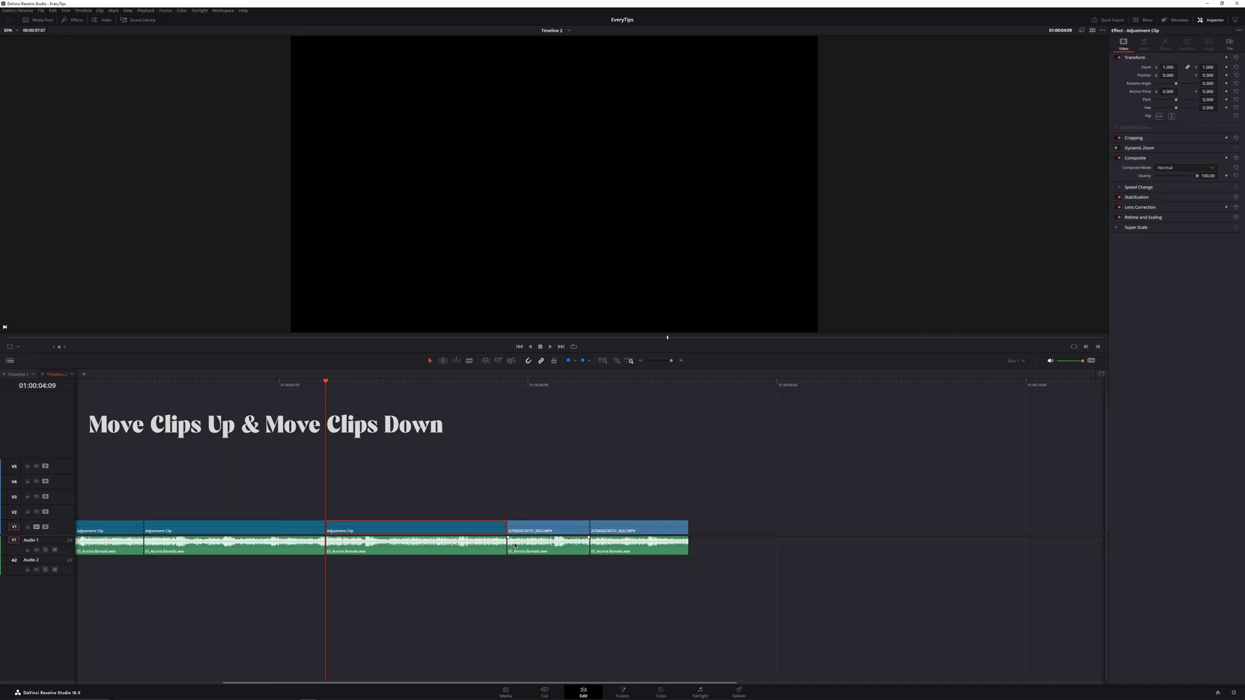
Move the selected adjustment clip up to the V2 track and back down, and open an additional shortcut entry for Move Clips Up.
{"action": "key", "text": "alt+Up"}
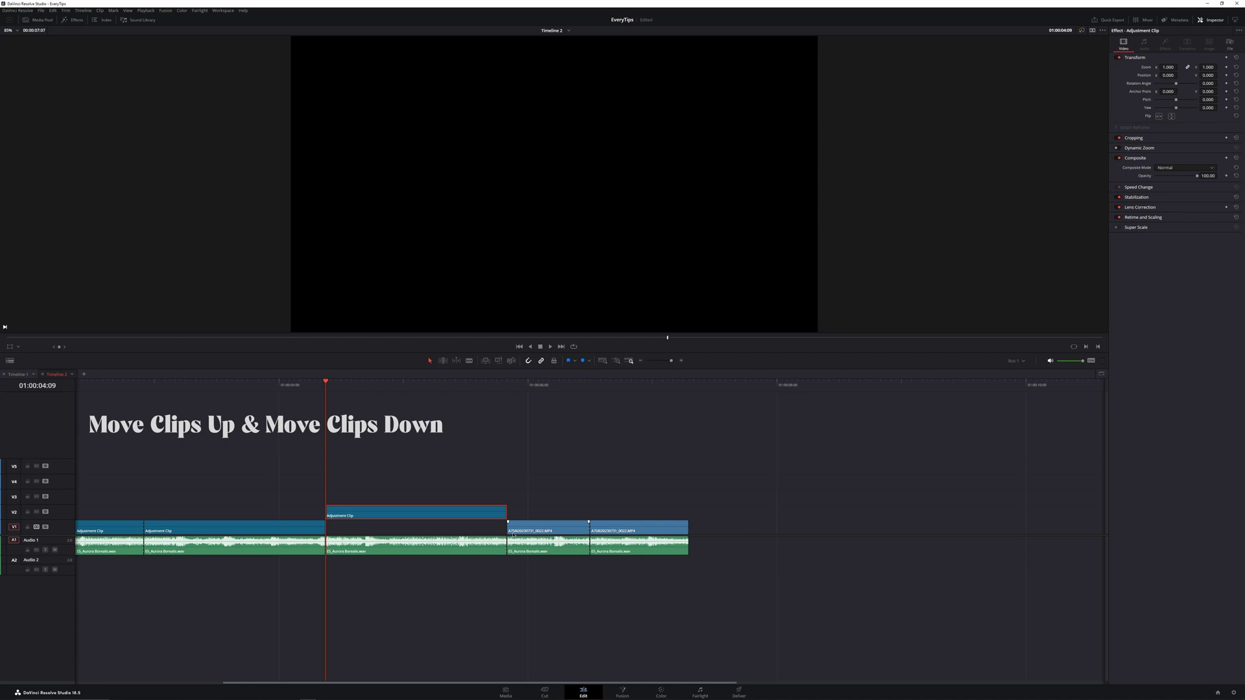
{"action": "key", "text": "alt+Down"}
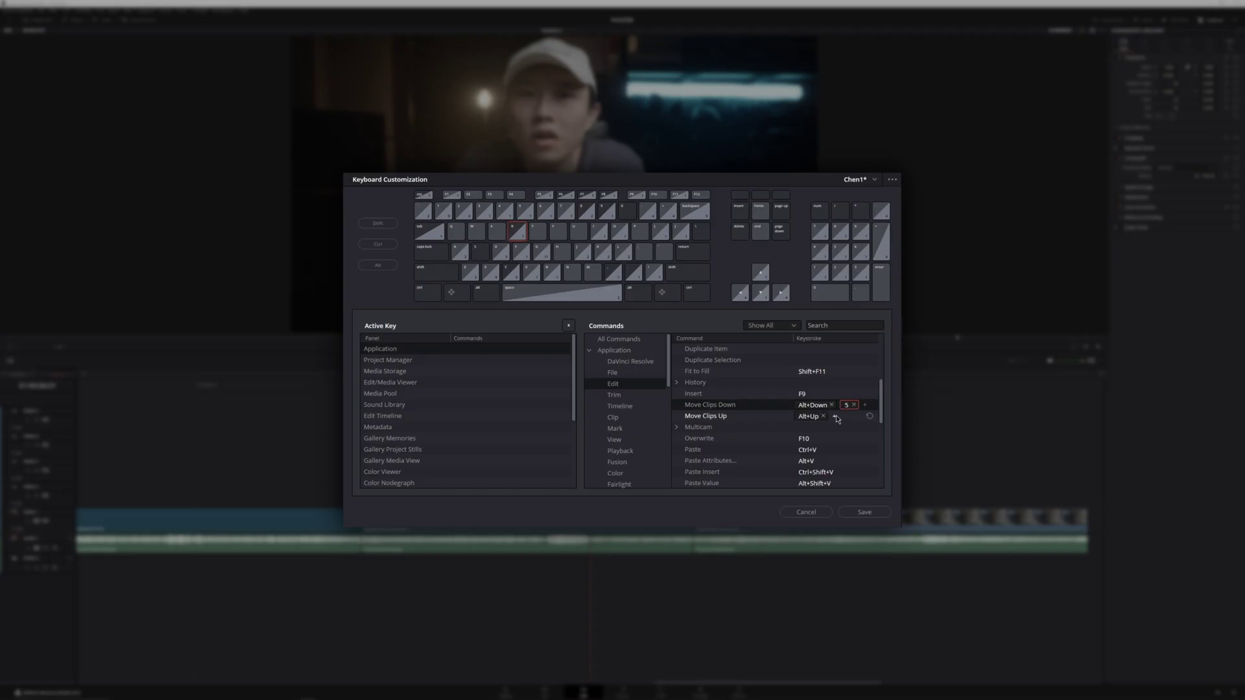
{"action": "left_click", "coordinate": [835, 416]}
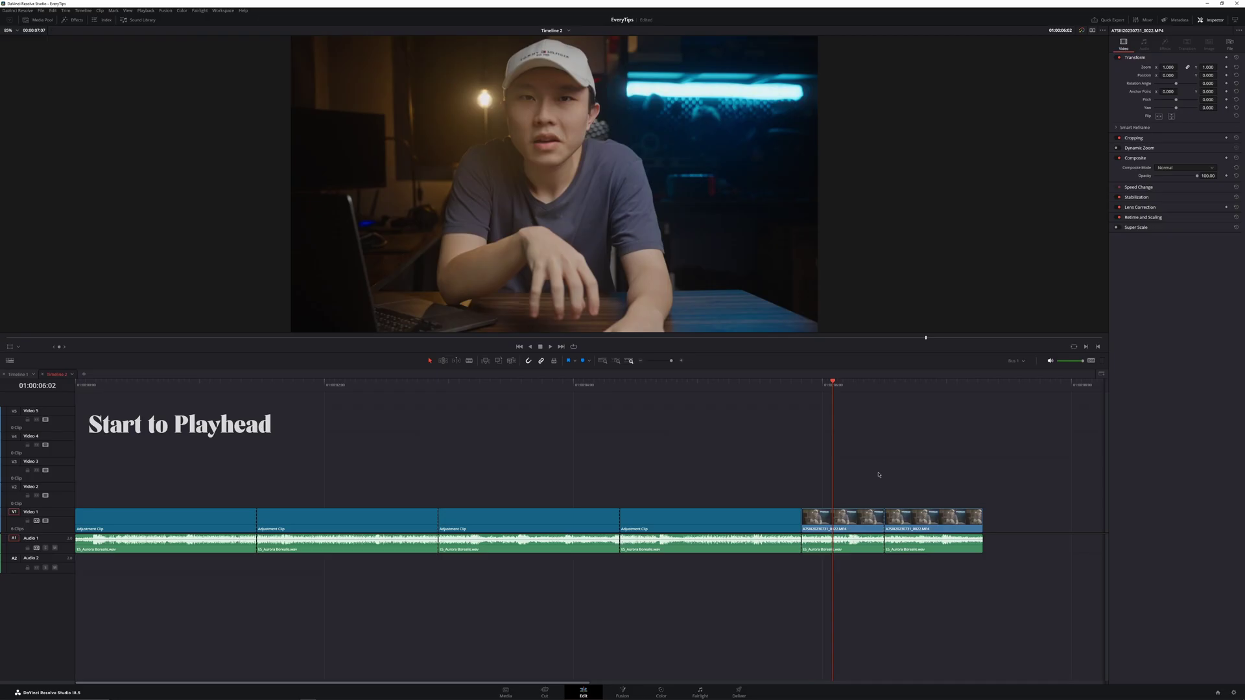
Trim the start of the first video clip and the end of the second one to the playhead.
{"action": "key", "text": "ctrl+shift+bracketleft"}
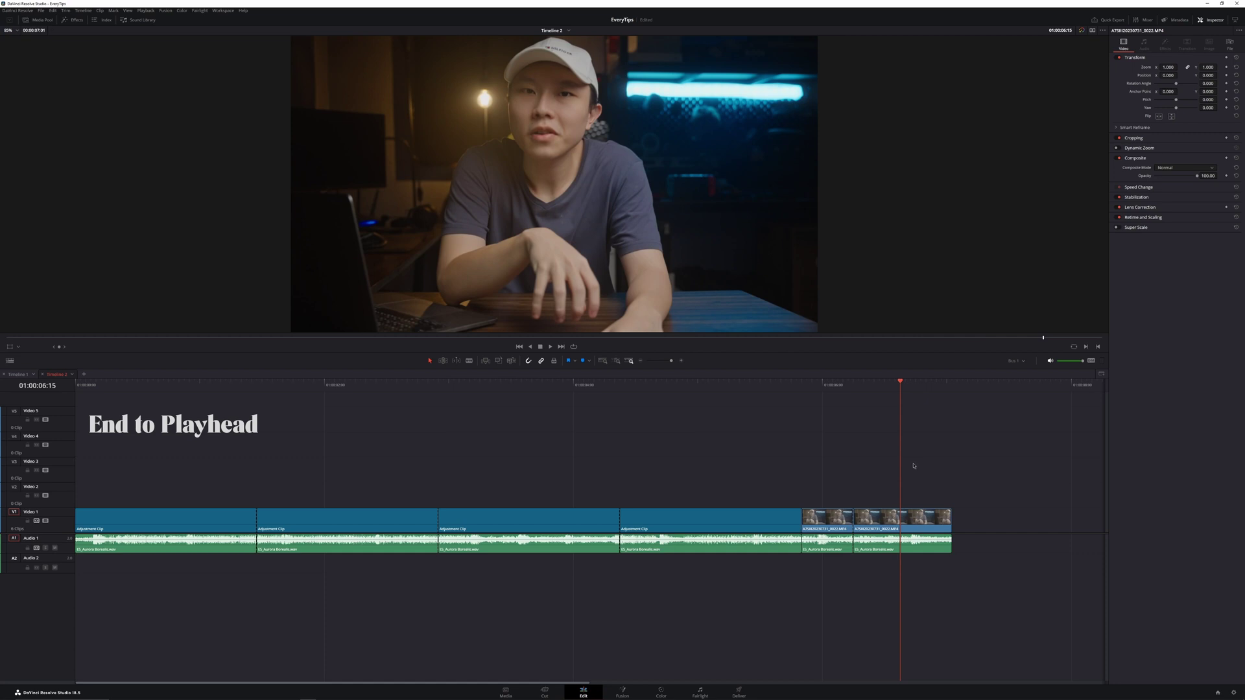
{"action": "key", "text": "ctrl+shift+bracketright"}
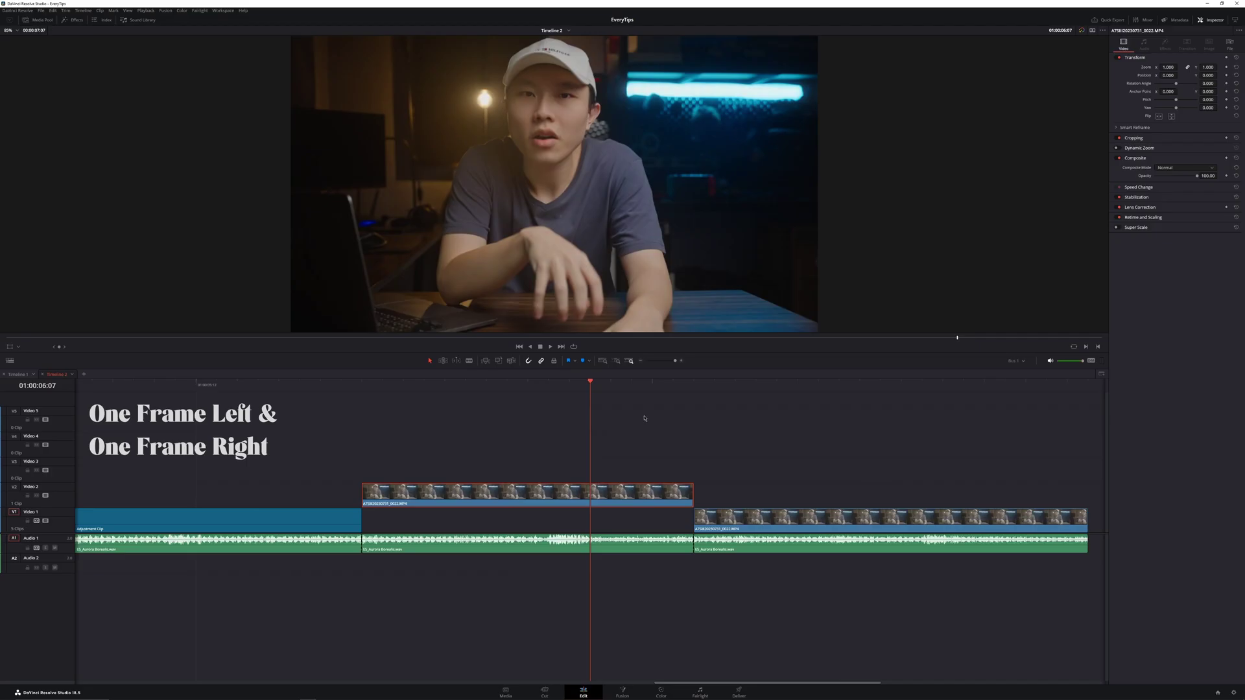
Nudge the selected Video 2 clip by single frames left and right, and enter Ctrl+Shift+N as the New Bin shortcut.
{"action": "key", "text": "comma"}
{"action": "key", "text": "period"}
{"action": "key", "text": "period"}
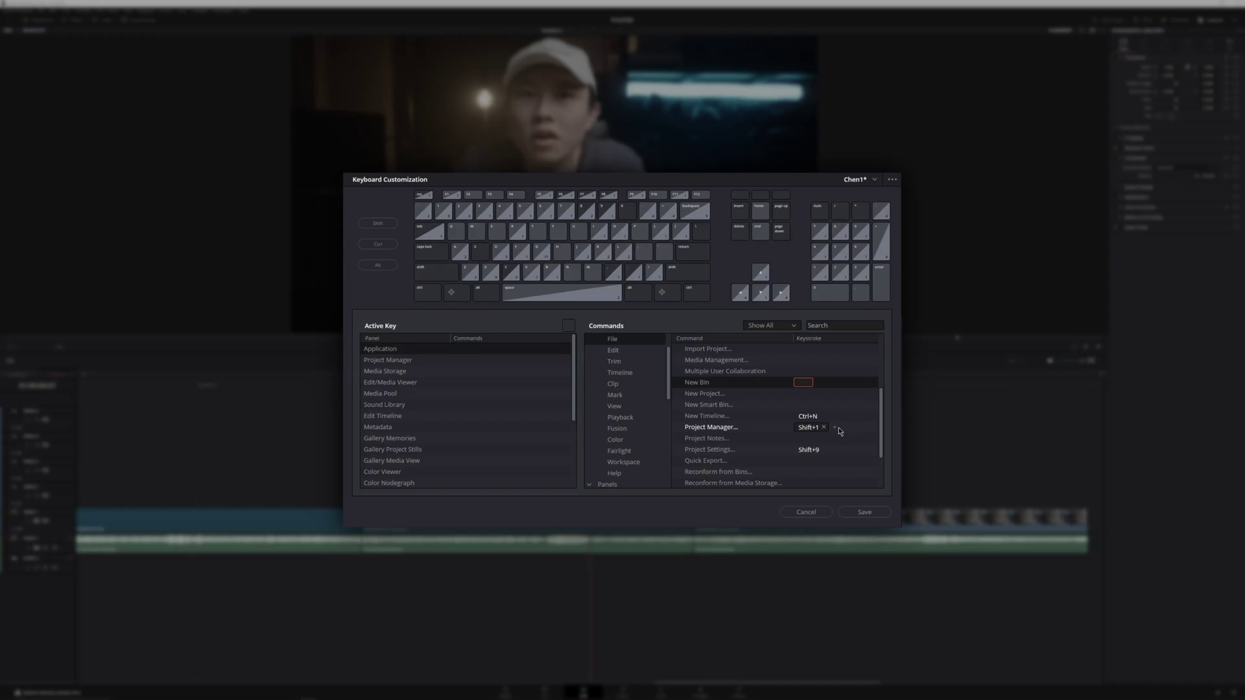
{"action": "key", "text": "ctrl+shift+n"}
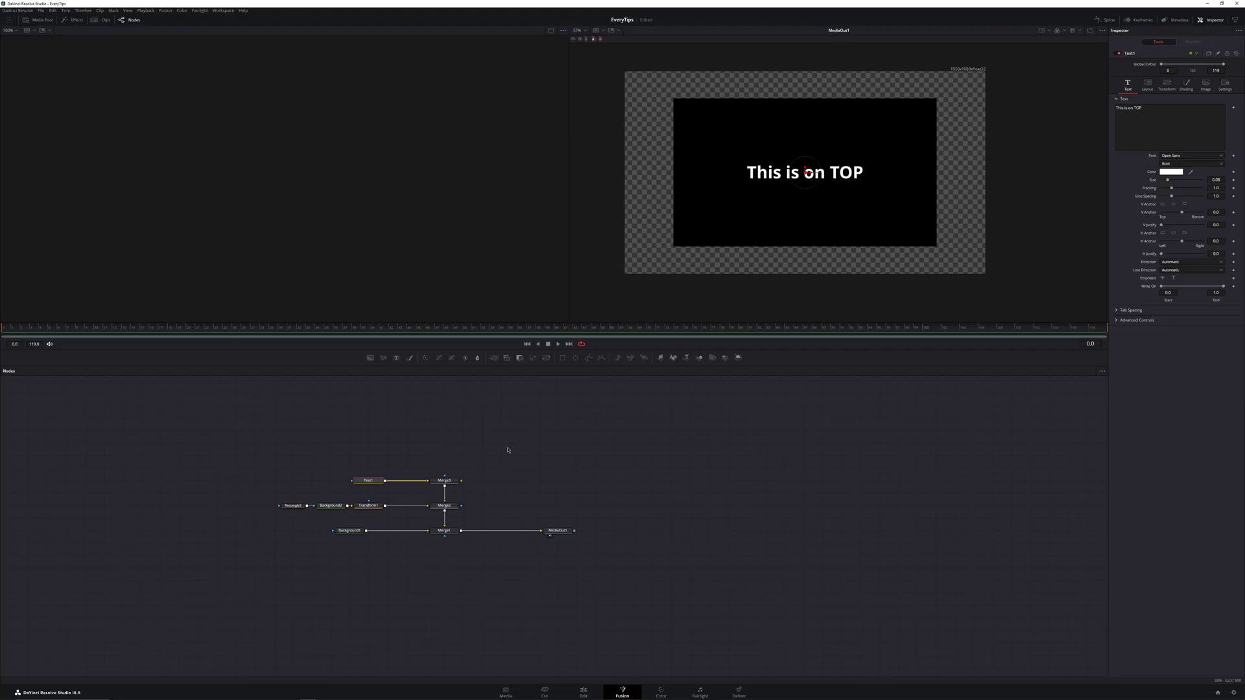
Rearrange the Fusion nodes into an upward stack, connecting Transform1 and Merge3 to Merge2.
{"action": "left_click", "coordinate": [373, 511]}
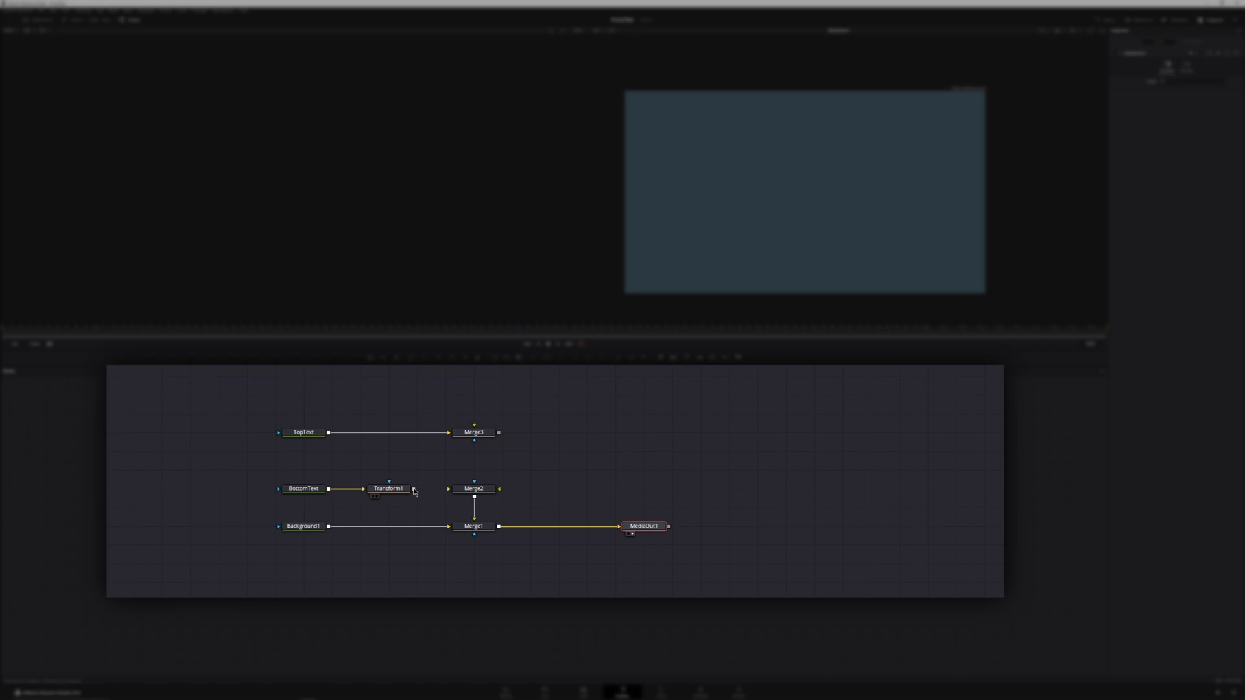
{"action": "left_click_drag", "start_coordinate": [464, 525], "coordinate": [470, 491]}
{"action": "left_click", "coordinate": [498, 497]}
{"action": "left_click_drag", "start_coordinate": [499, 432], "coordinate": [482, 491]}
{"action": "left_click", "coordinate": [508, 506]}
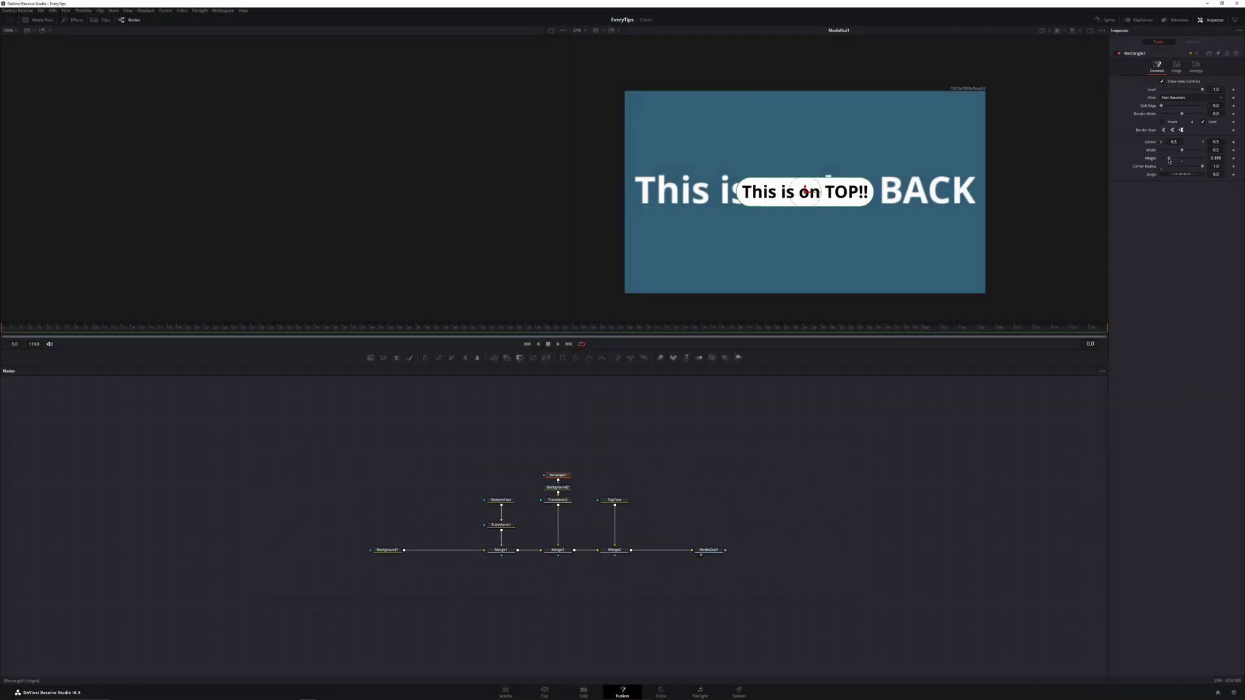
Reduce the Rectangle1 mask height, and rearrange the node tree so the merges stack vertically with their inputs beside them.
{"action": "left_click_drag", "start_coordinate": [1171, 161], "coordinate": [1167, 161]}
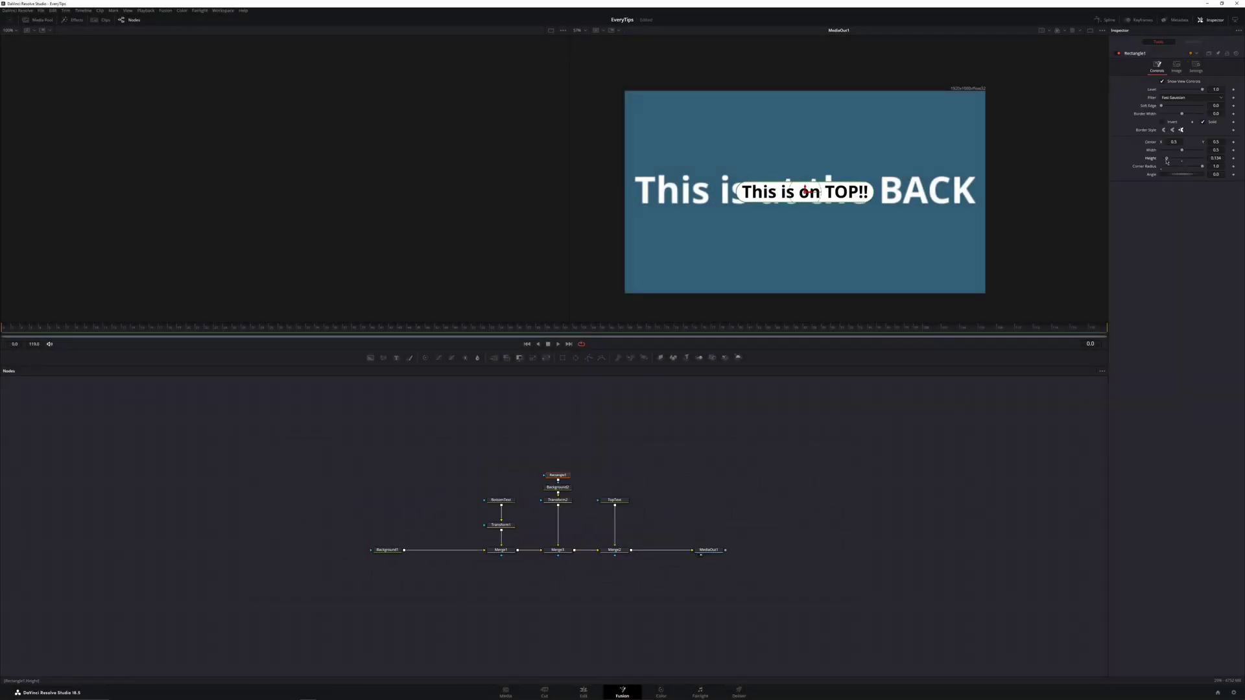
{"action": "left_click_drag", "start_coordinate": [485, 450], "coordinate": [644, 536]}
{"action": "left_click_drag", "start_coordinate": [560, 506], "coordinate": [273, 493]}
{"action": "left_click_drag", "start_coordinate": [525, 580], "coordinate": [440, 542]}
{"action": "left_click_drag", "start_coordinate": [610, 579], "coordinate": [459, 577]}
{"action": "left_click_drag", "start_coordinate": [464, 504], "coordinate": [458, 545]}
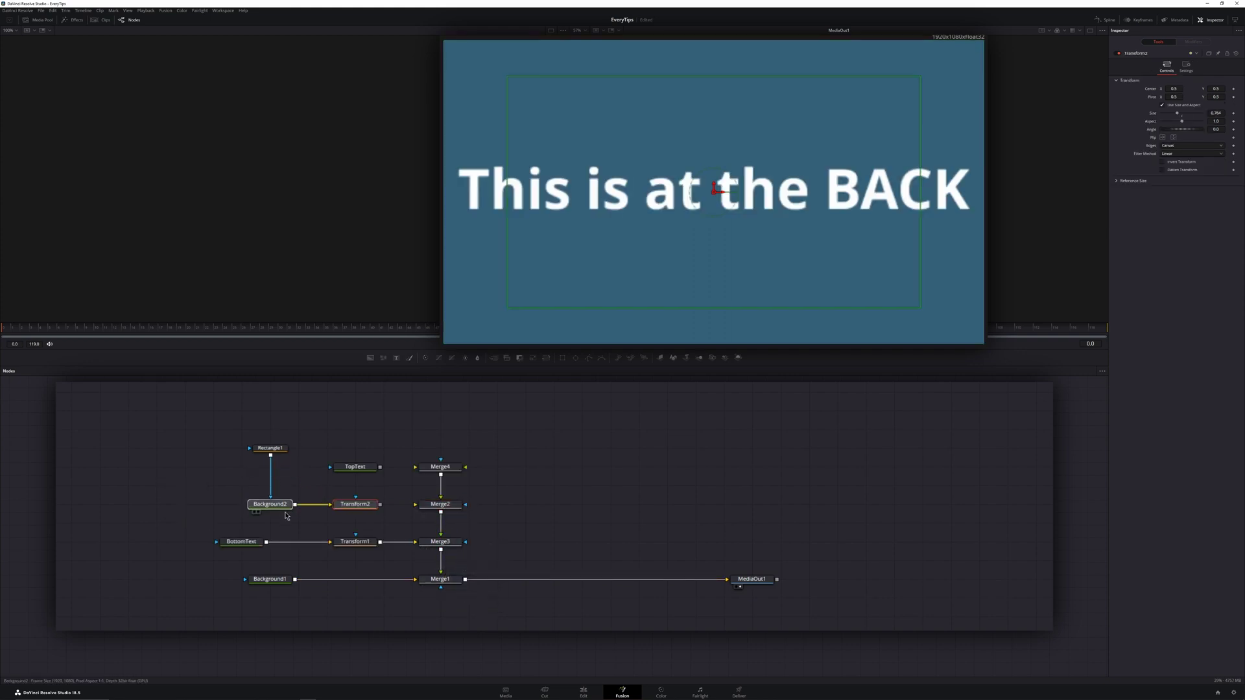
Place Rectangle1 beside Background2 and connect TopText to Merge4.
{"action": "left_click_drag", "start_coordinate": [271, 449], "coordinate": [216, 510]}
{"action": "left_click", "coordinate": [216, 510]}
{"action": "left_click_drag", "start_coordinate": [418, 472], "coordinate": [415, 468]}
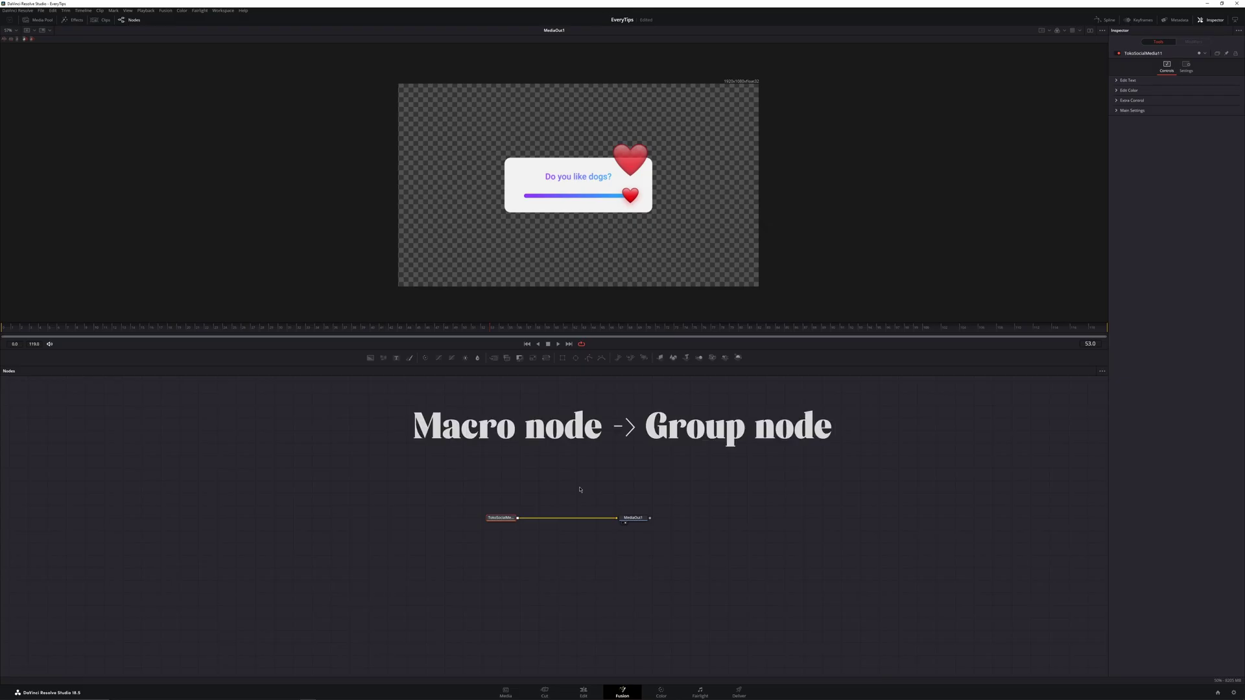
Paste the group version of the TokoSocialMedia11 node and look through its inner nodes.
{"action": "key", "text": "ctrl+v"}
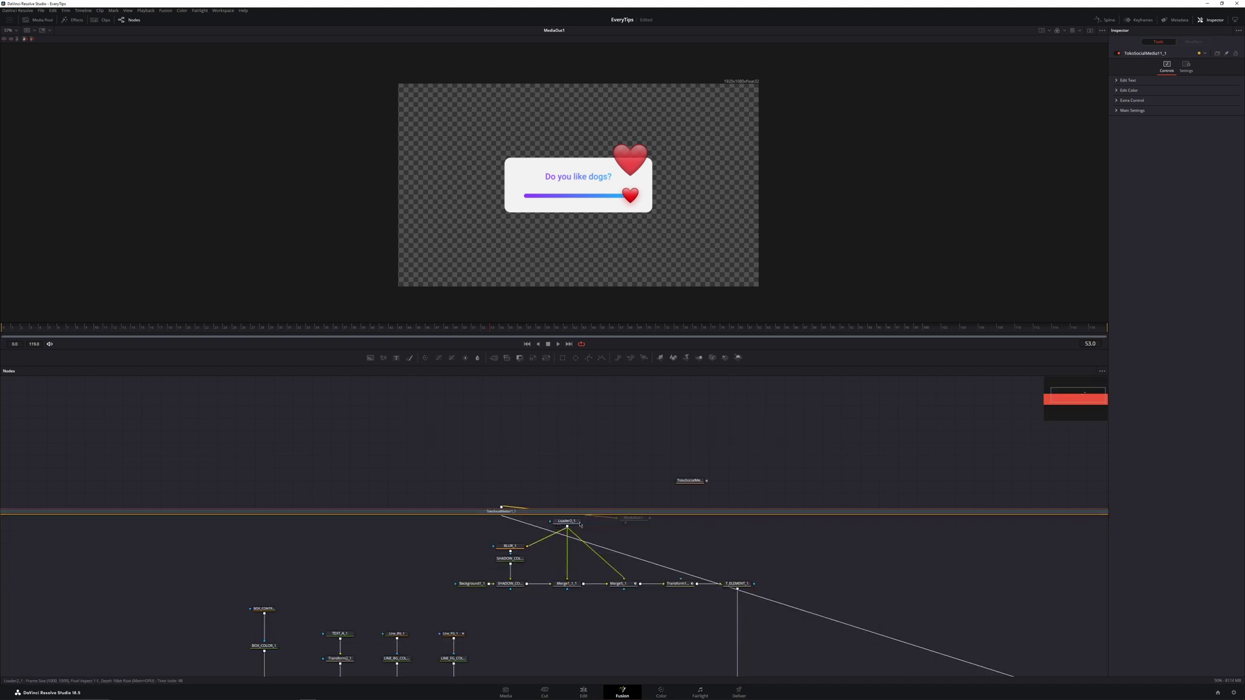
{"action": "scroll", "coordinate": [597, 549], "scroll_direction": "down", "scroll_amount": 8}
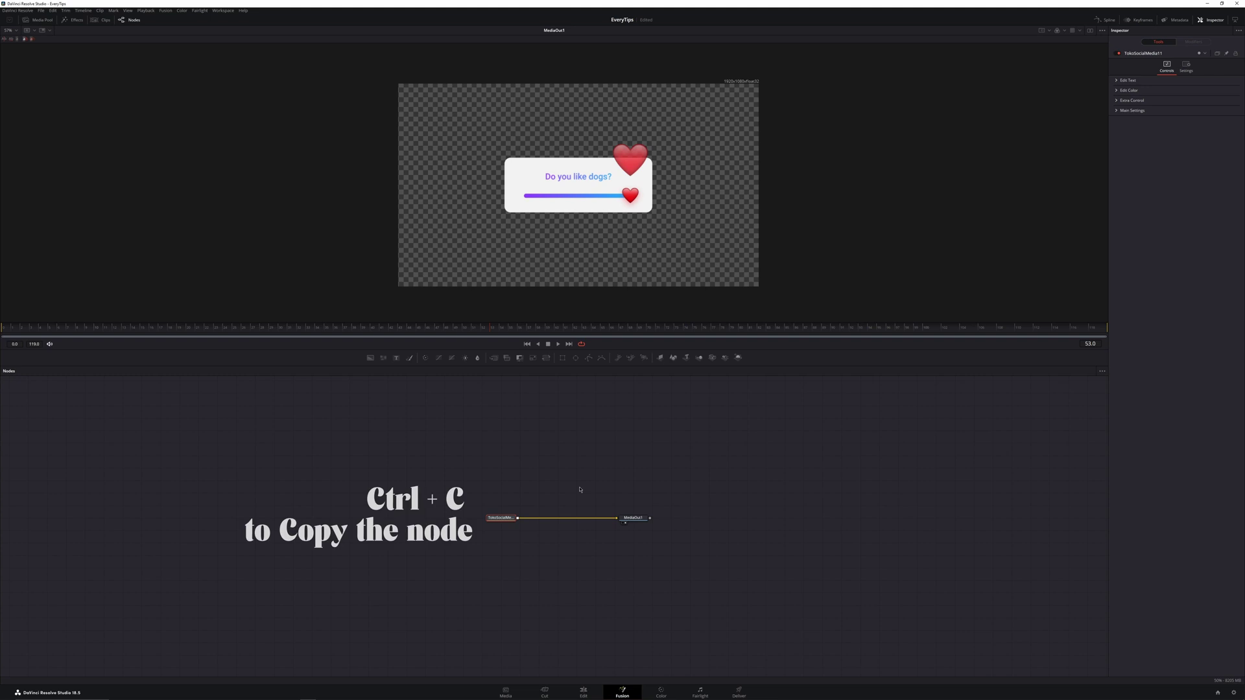
Paste the copied TokoSocialMedia11 node code into Notepad and change MacroOperator to GroupOperator.
{"action": "key", "text": "alt+Tab"}
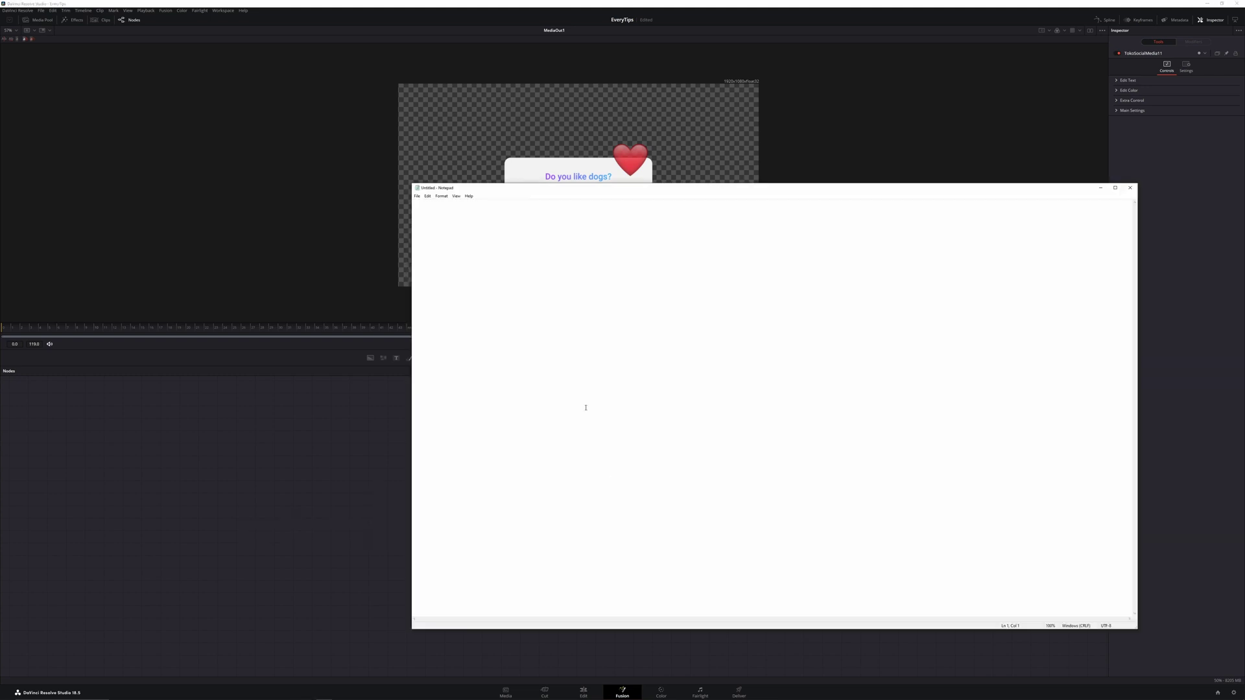
{"action": "key", "text": "ctrl+v"}
{"action": "scroll", "coordinate": [730, 272], "scroll_direction": "up", "scroll_amount": 20}
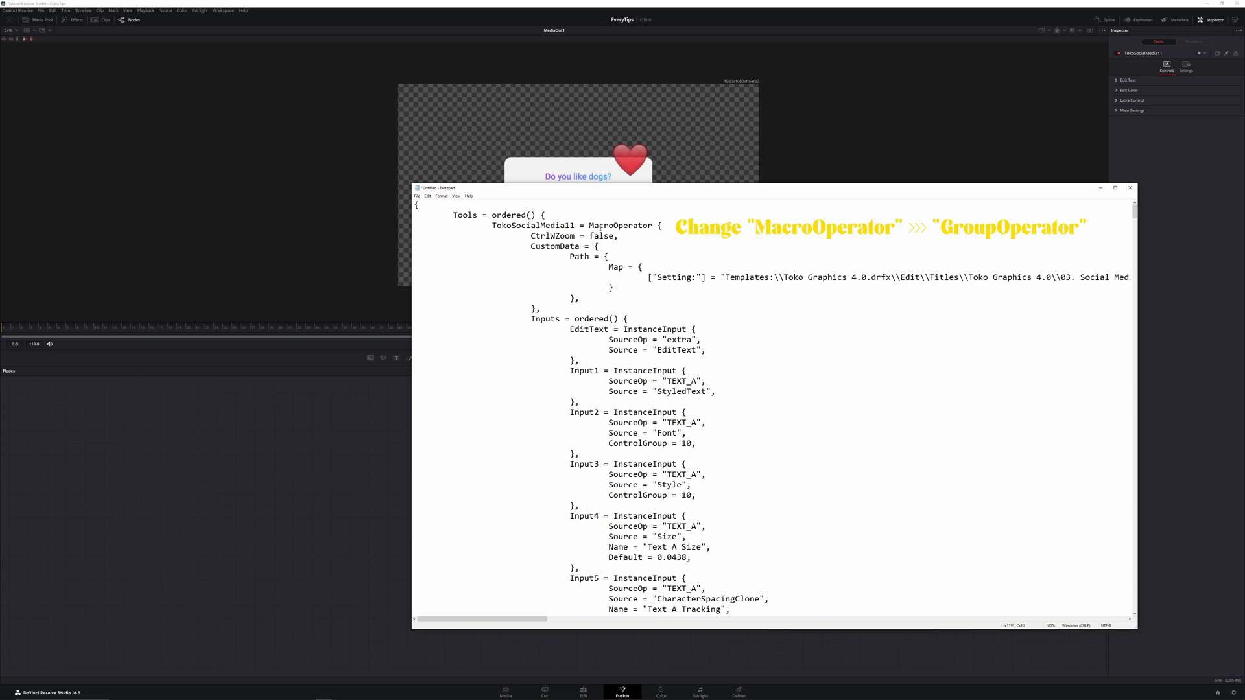
{"action": "double_click", "coordinate": [600, 227]}
{"action": "type", "text": "Group"}
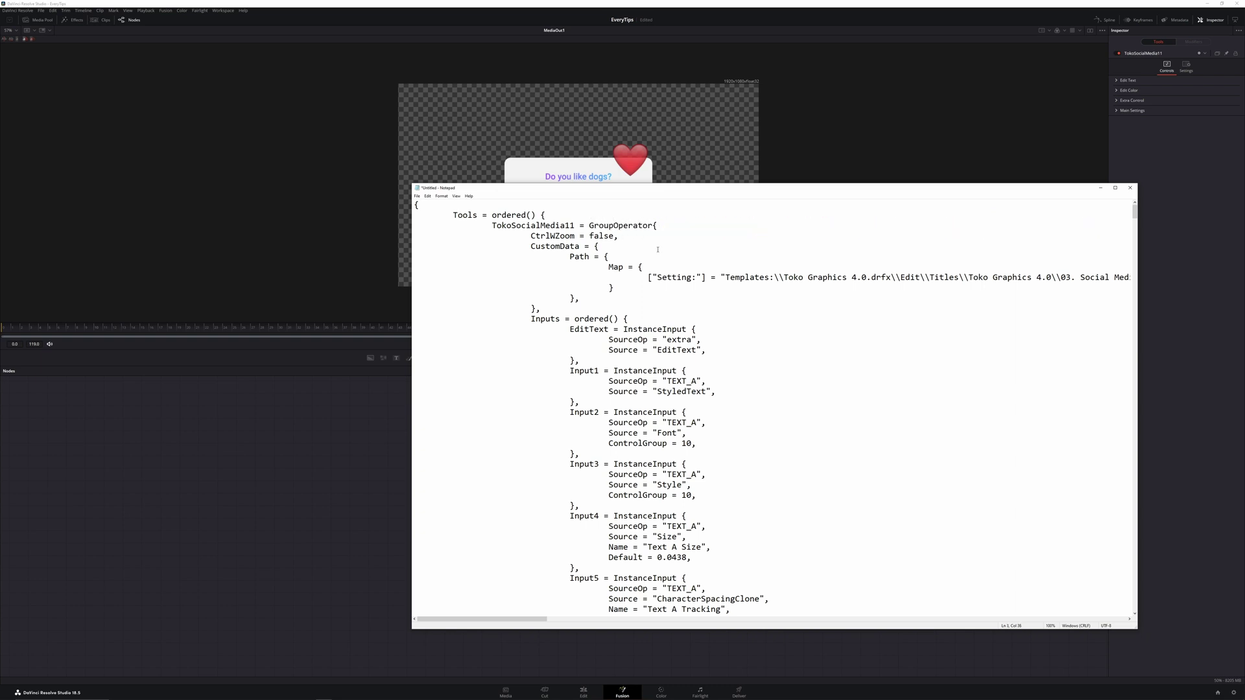
Copy all the edited code and paste it into the Fusion node graph as a group node.
{"action": "key", "text": "ctrl+a"}
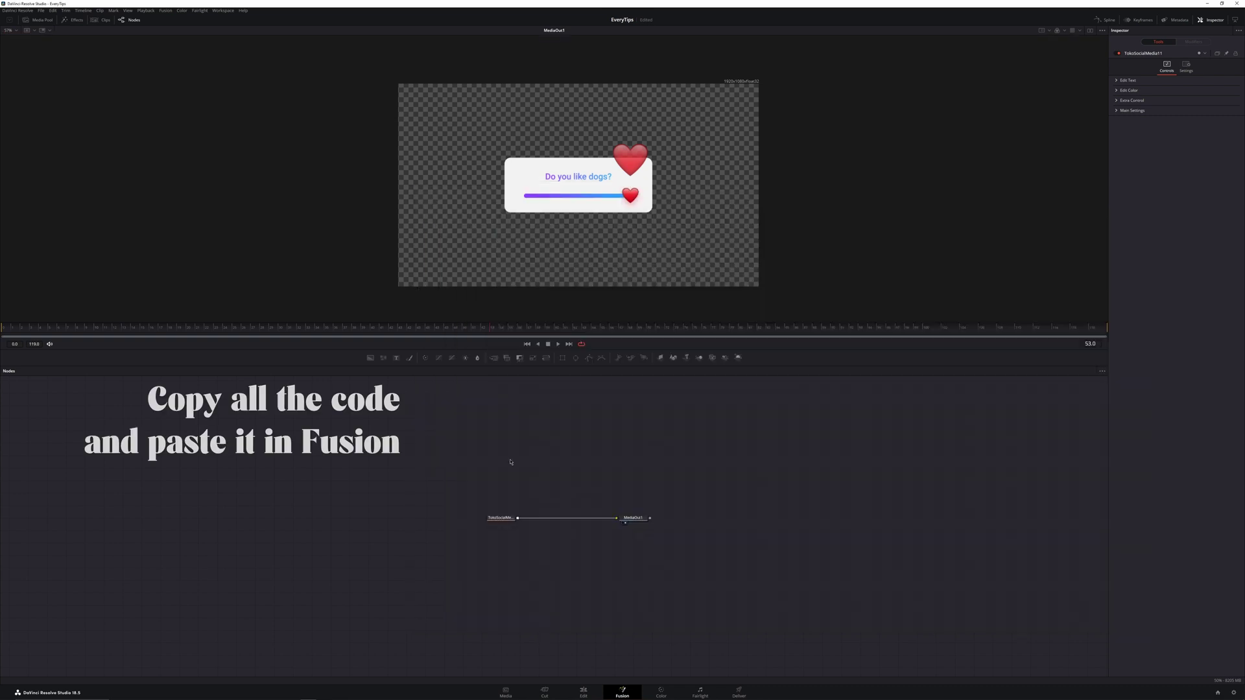
{"action": "key", "text": "ctrl+v"}
{"action": "left_click_drag", "start_coordinate": [467, 430], "coordinate": [507, 494]}
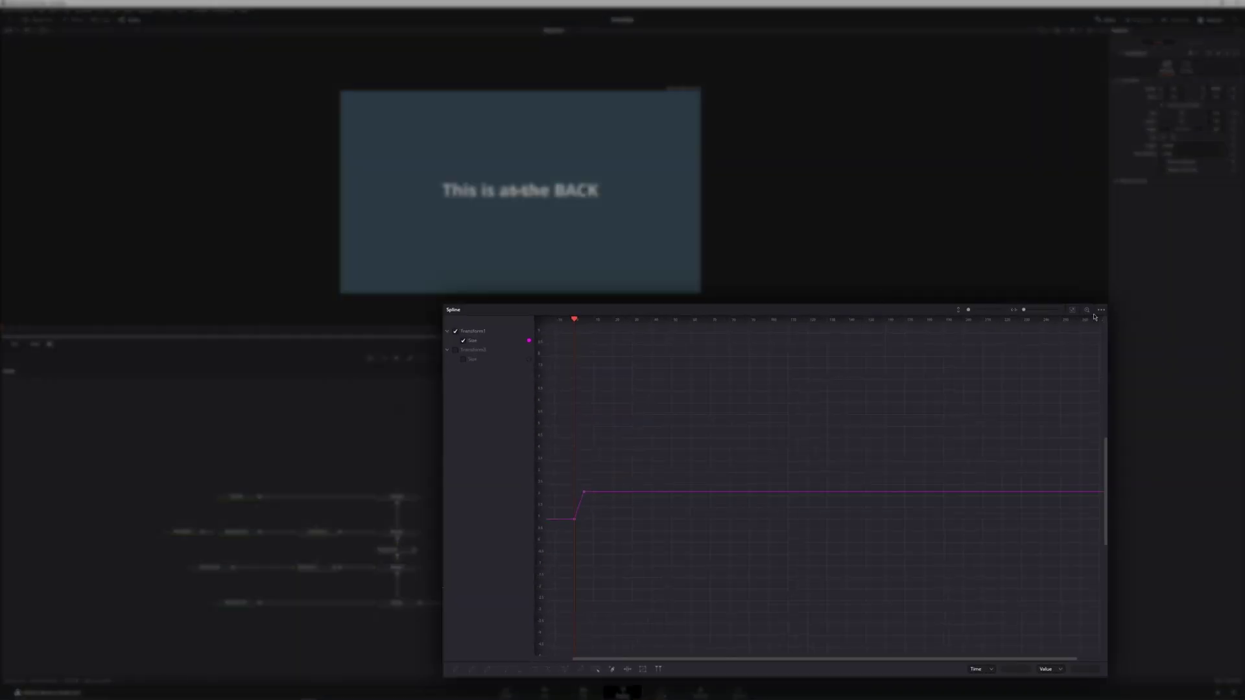
Limit the Spline editor to the selected tool's curves and select the Transform3 node between Merge3 and Merge2.
{"action": "left_click", "coordinate": [1101, 309]}
{"action": "left_click", "coordinate": [1093, 322]}
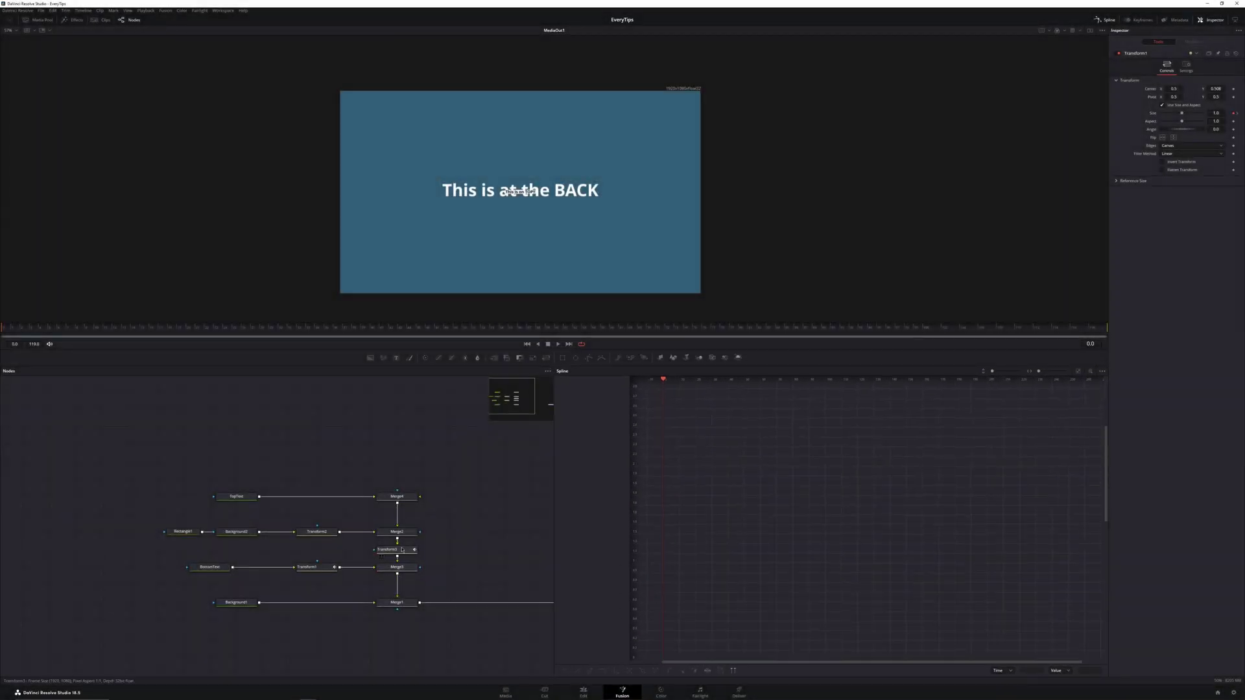
{"action": "left_click", "coordinate": [389, 549]}
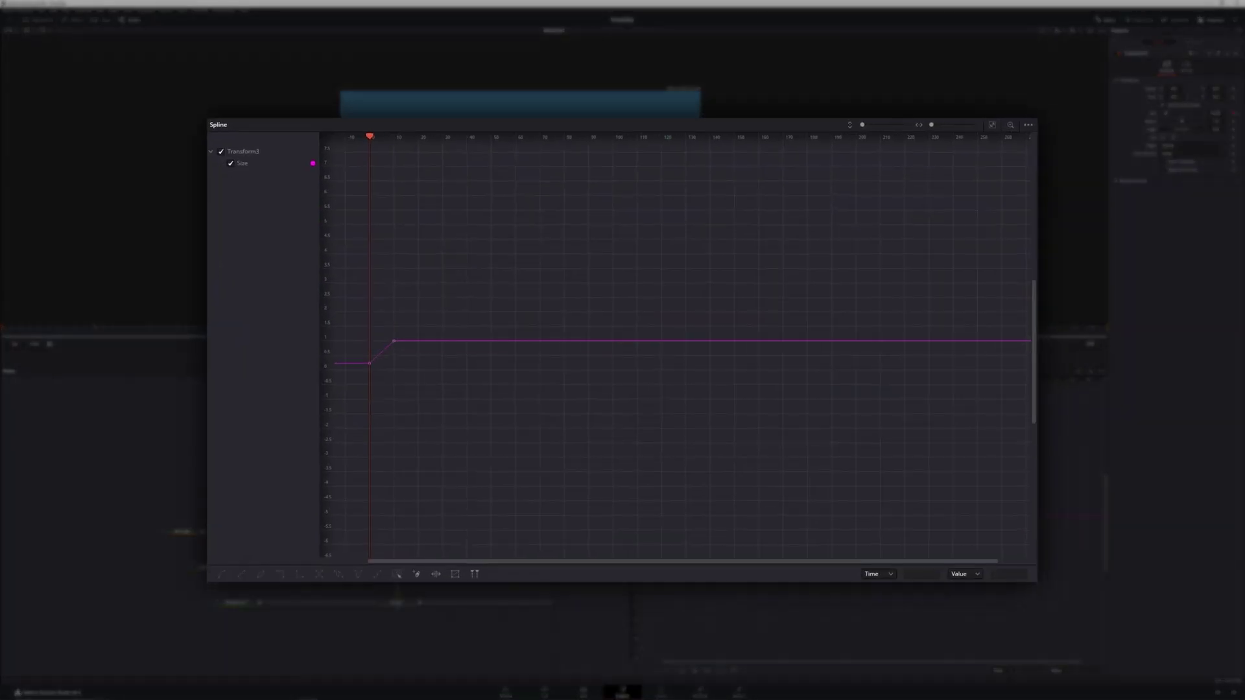
Fit the Transform3 Size curve in the Spline editor, smooth all its keyframes and adjust their ease.
{"action": "key", "text": "ctrl+f"}
{"action": "key", "text": "ctrl+a"}
{"action": "key", "text": "s"}
{"action": "key", "text": "t"}
{"action": "left_click_drag", "start_coordinate": [928, 138], "coordinate": [956, 138]}
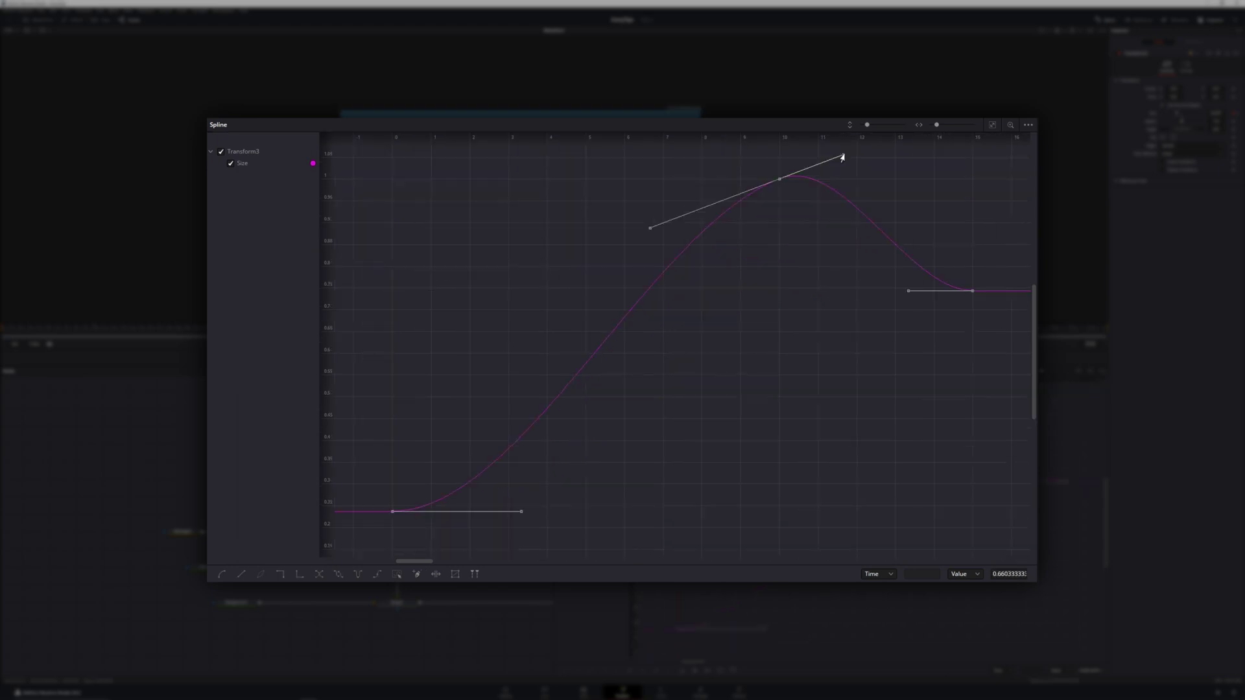
Pull the peak keyframe's outgoing handle straight down to sharpen the Size curve, and activate Time Stretch.
{"action": "left_click_drag", "start_coordinate": [842, 158], "coordinate": [779, 293]}
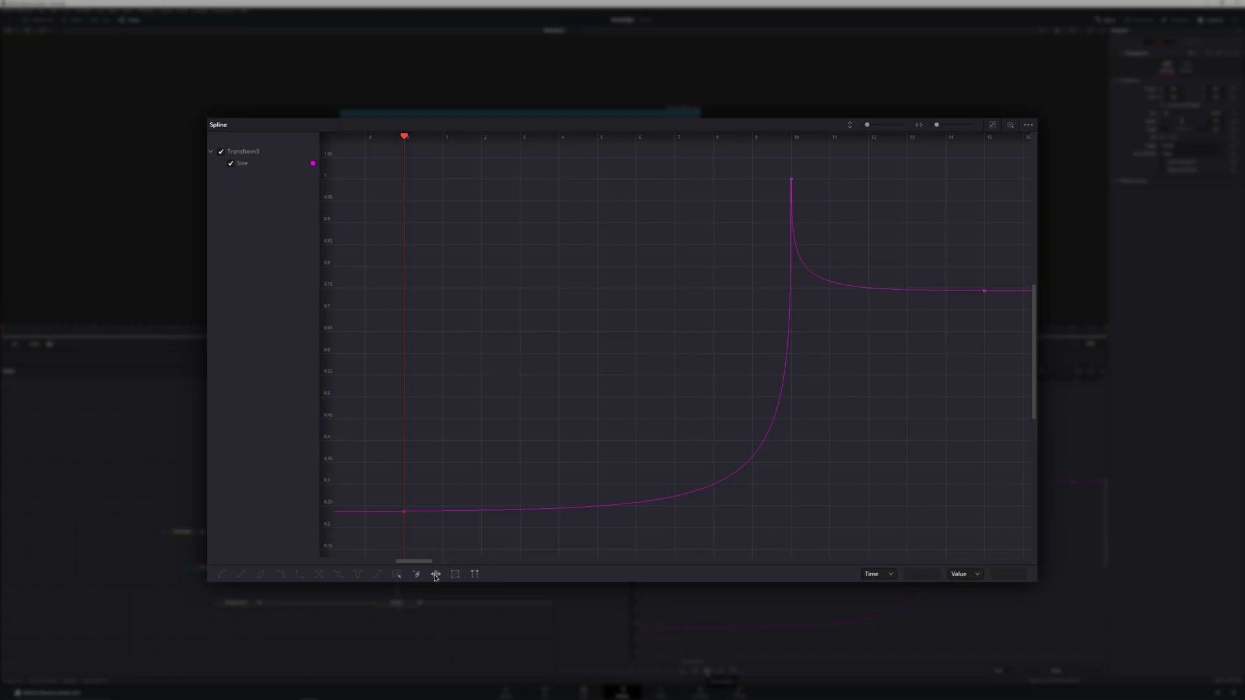
{"action": "left_click", "coordinate": [436, 575]}
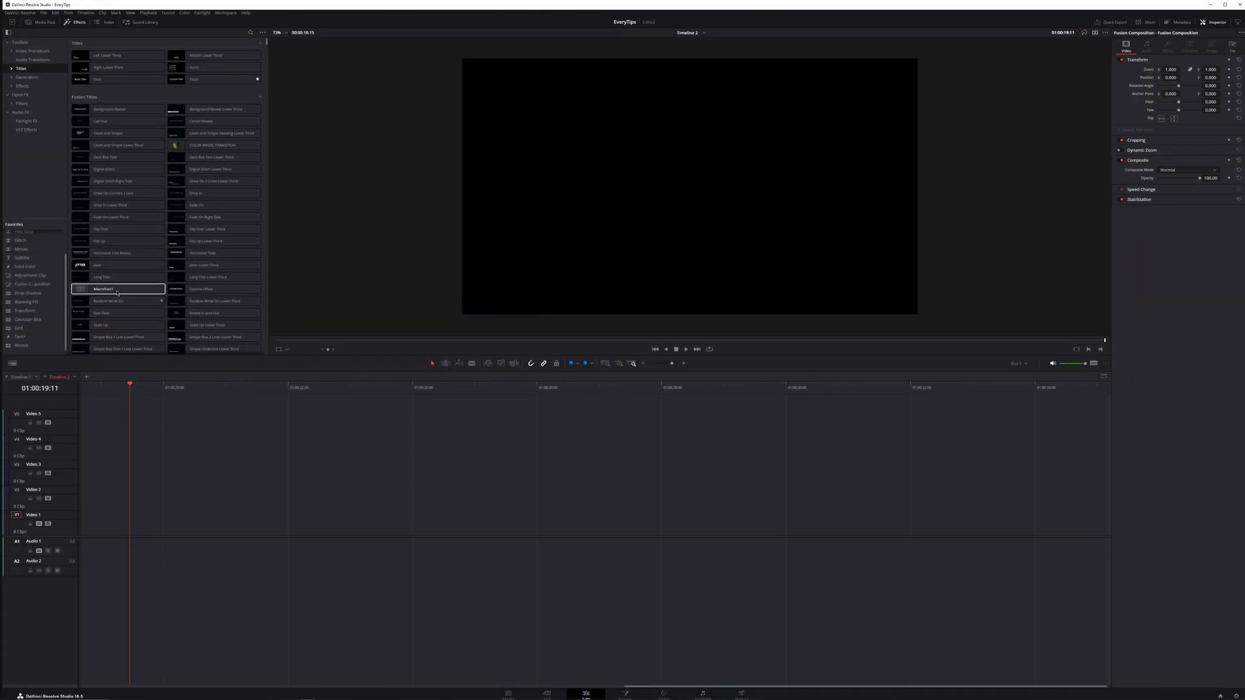
Add the MacroTool1 Fusion title to Video 1 at the playhead and select the new clip.
{"action": "left_click_drag", "start_coordinate": [118, 289], "coordinate": [133, 519]}
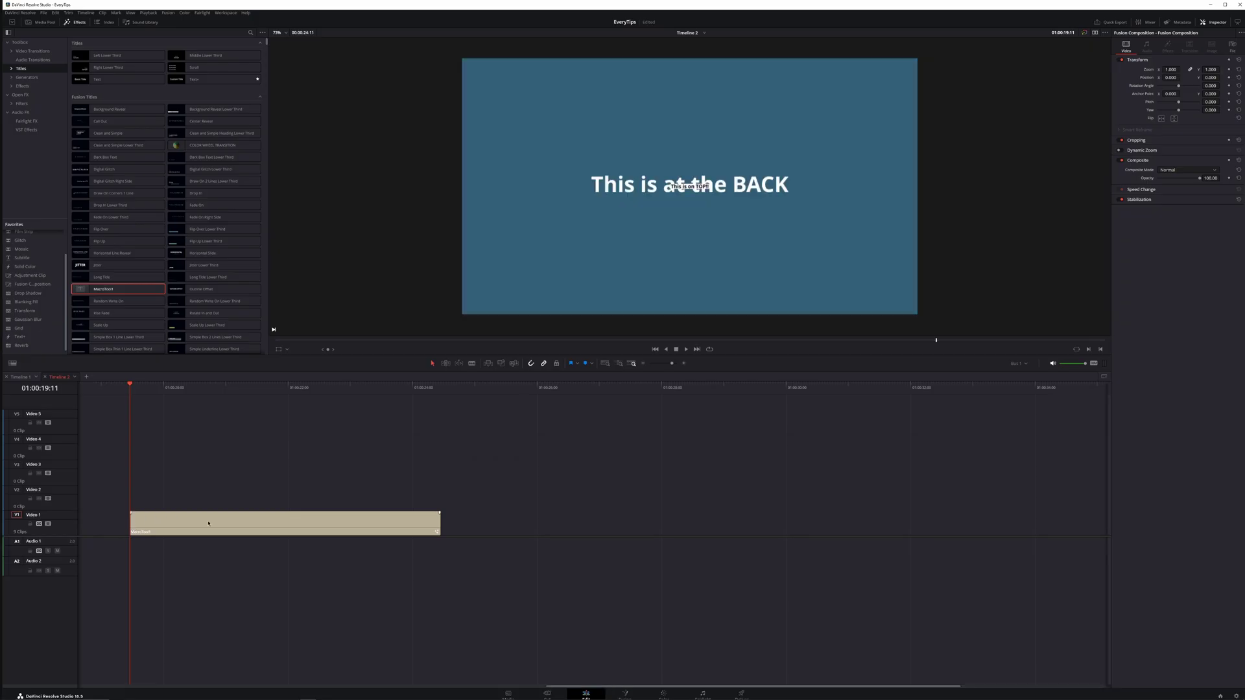
{"action": "left_click", "coordinate": [208, 523]}
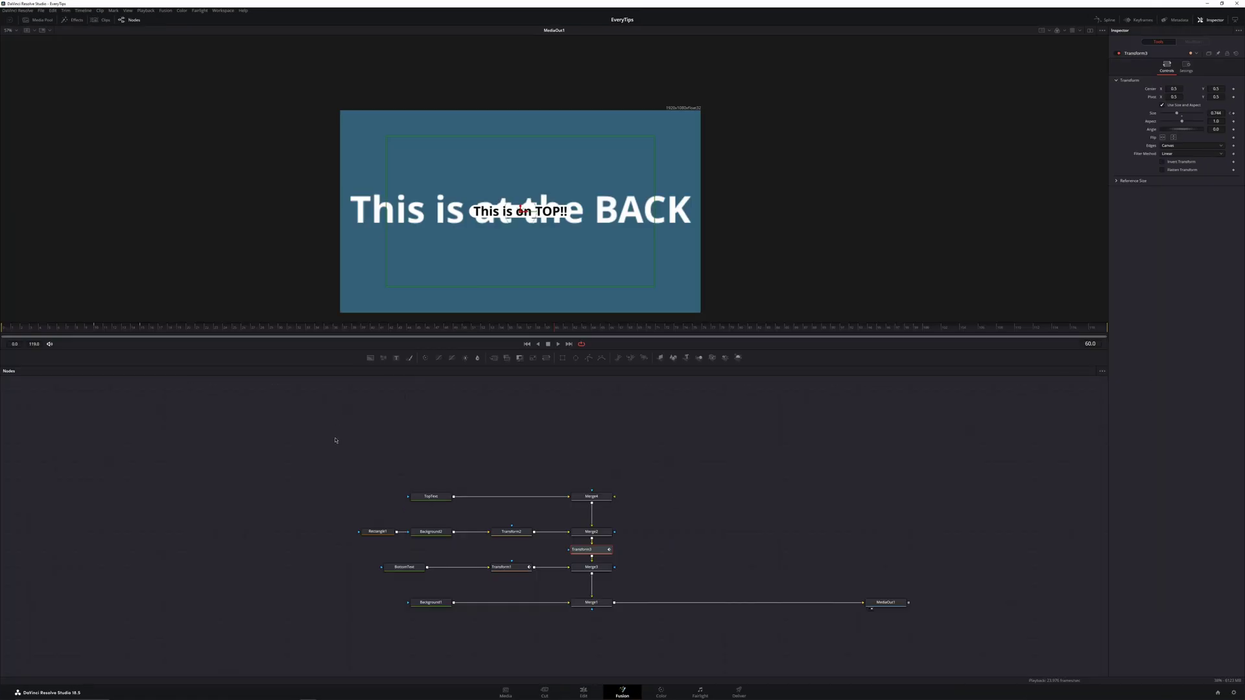
Select every Fusion node except MediaOut1 and create a macro from them.
{"action": "left_click_drag", "start_coordinate": [336, 440], "coordinate": [661, 601]}
{"action": "left_click", "coordinate": [600, 604]}
{"action": "right_click", "coordinate": [599, 604]}
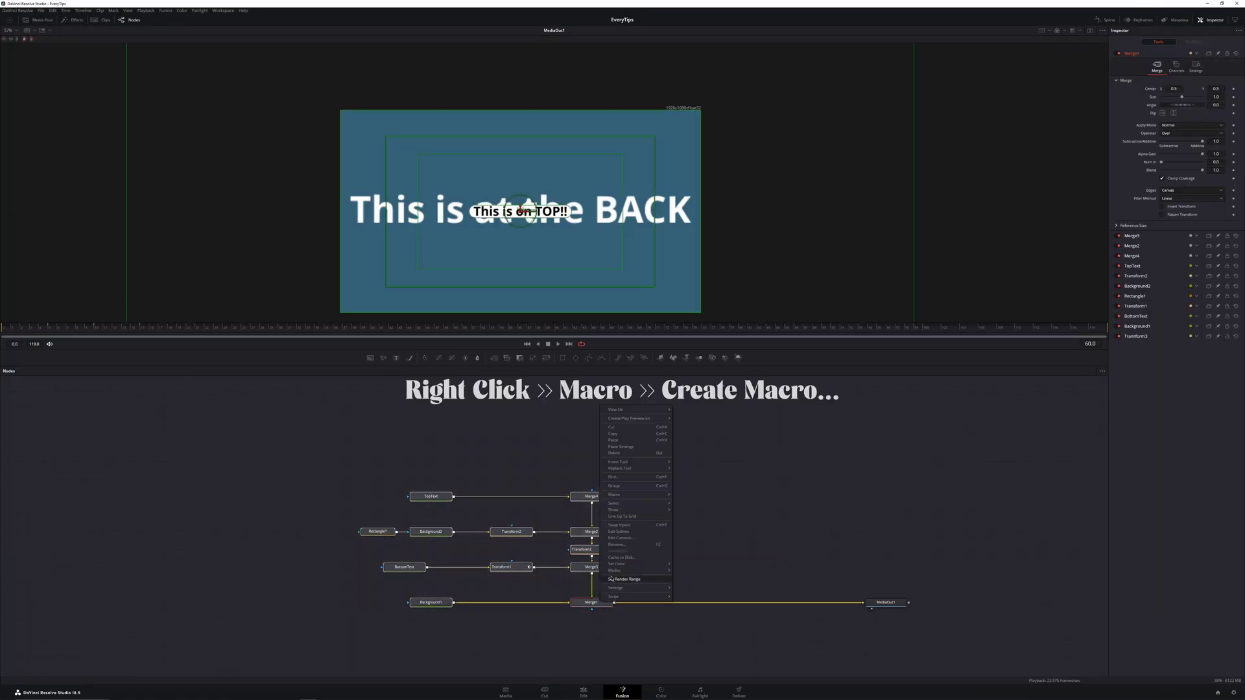
{"action": "mouse_move", "coordinate": [632, 497]}
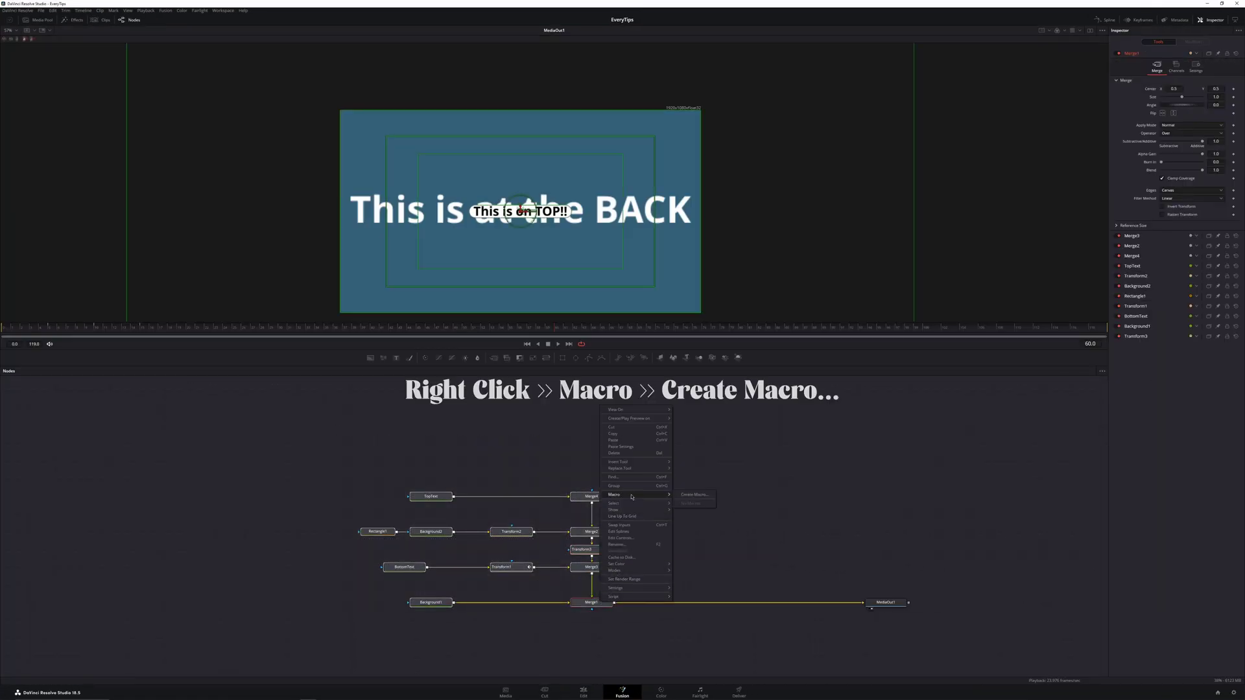
{"action": "left_click", "coordinate": [692, 496]}
Name the macro Example and look through its list of exportable parameters.
{"action": "type", "text": "Ex"}
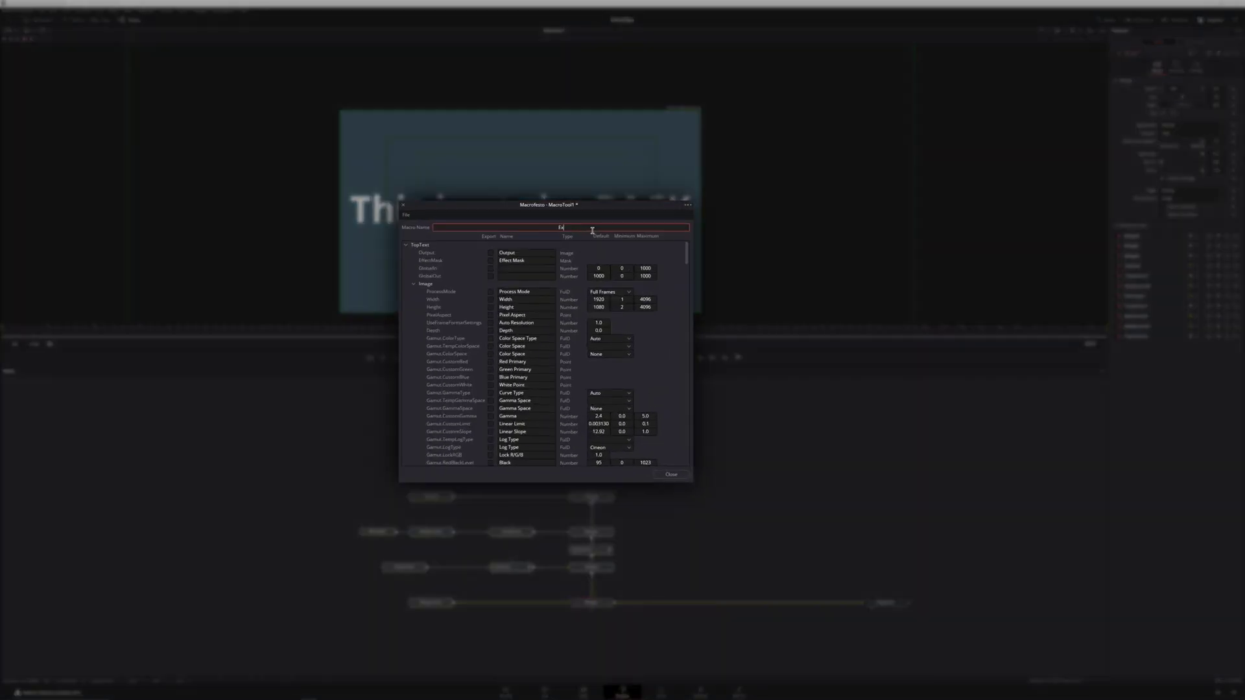
{"action": "type", "text": "ample"}
{"action": "key", "text": "Return"}
{"action": "scroll", "coordinate": [483, 328], "scroll_direction": "down", "scroll_amount": 15}
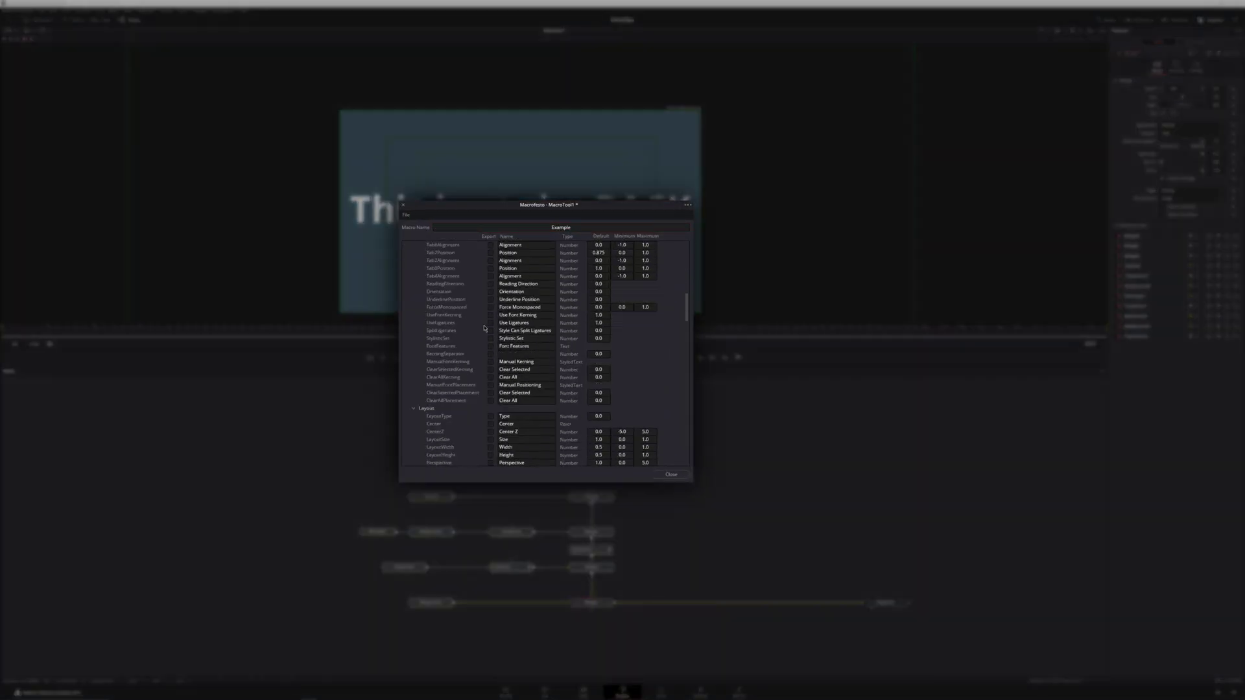
{"action": "scroll", "coordinate": [484, 328], "scroll_direction": "up", "scroll_amount": 15}
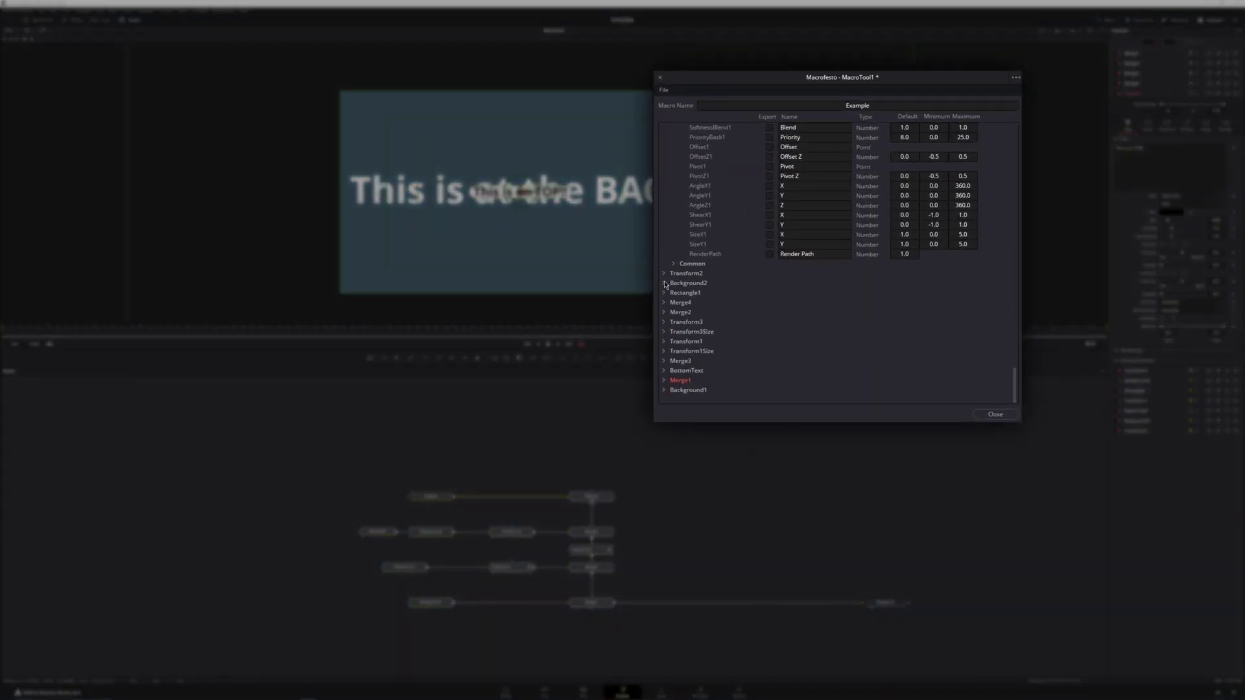
Mark every Color parameter of Background2 for export, from Type through Sub-Pixel.
{"action": "left_click", "coordinate": [664, 283]}
{"action": "scroll", "coordinate": [665, 285], "scroll_direction": "down", "scroll_amount": 5}
{"action": "left_click", "coordinate": [673, 196]}
{"action": "left_click", "coordinate": [769, 205]}
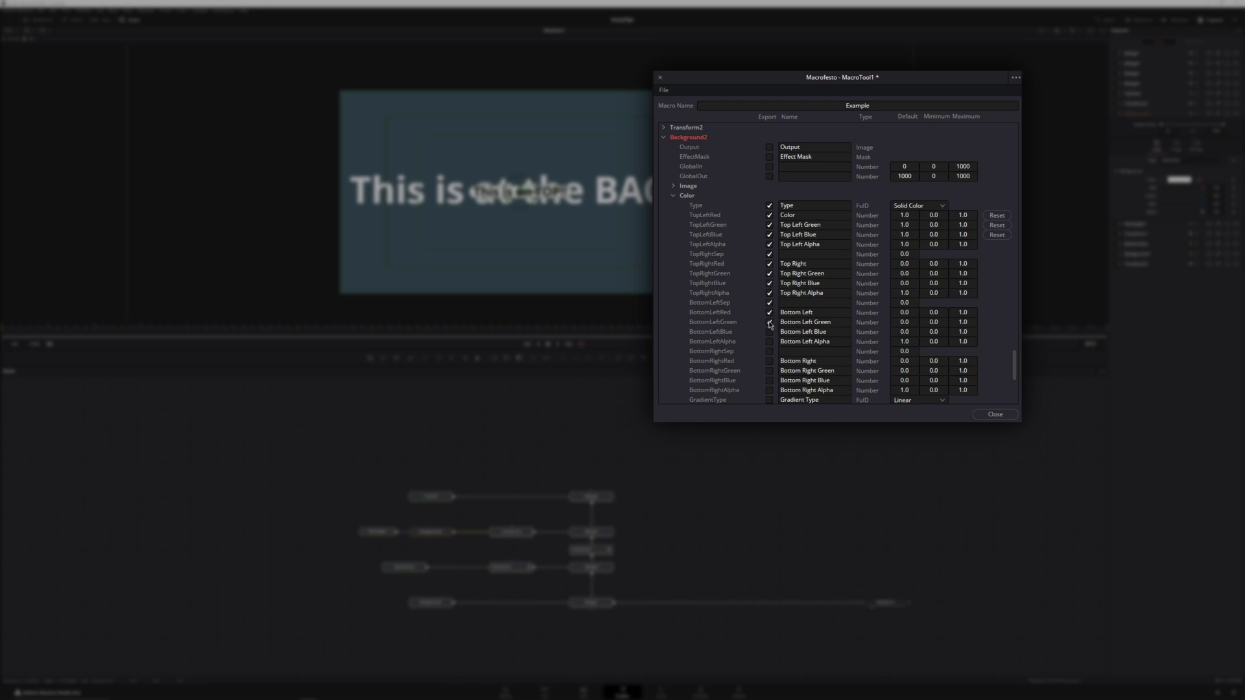
{"action": "left_click", "coordinate": [771, 372]}
{"action": "left_click", "coordinate": [771, 381]}
{"action": "scroll", "coordinate": [771, 379], "scroll_direction": "down", "scroll_amount": 1}
{"action": "left_click", "coordinate": [770, 362]}
{"action": "left_click", "coordinate": [770, 371]}
{"action": "scroll", "coordinate": [772, 370], "scroll_direction": "down", "scroll_amount": 2}
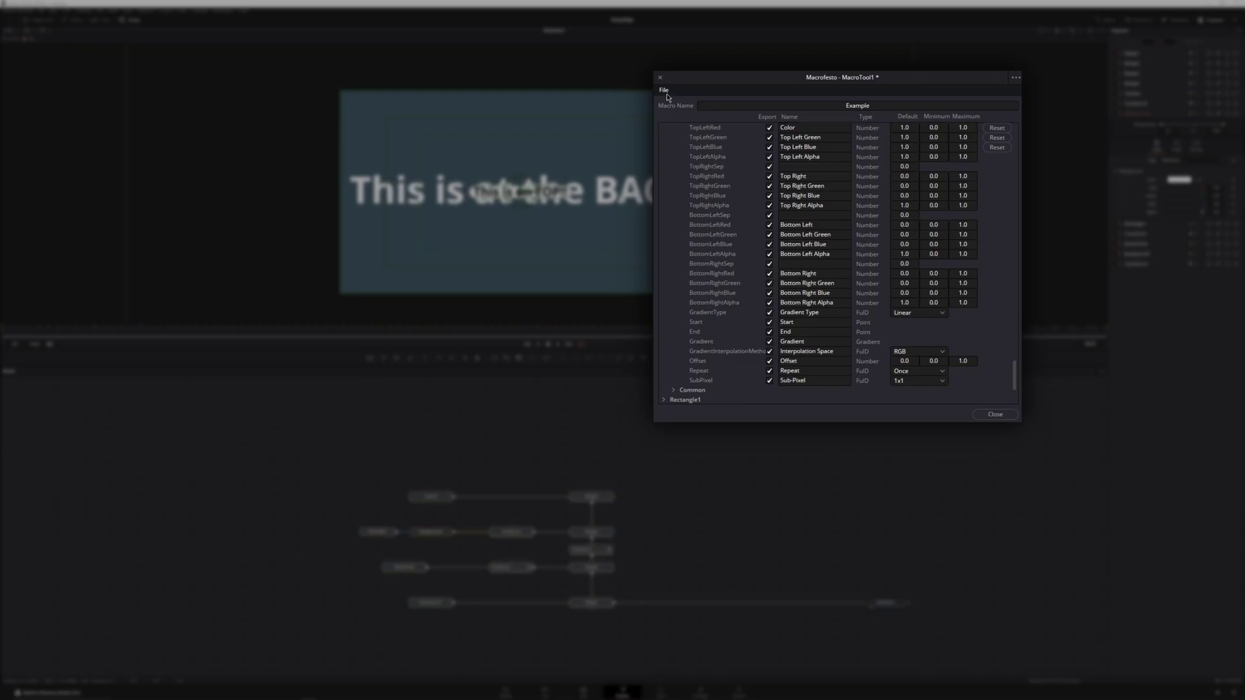
Save the Example macro as a new setting file and close the macro editor.
{"action": "left_click", "coordinate": [664, 90]}
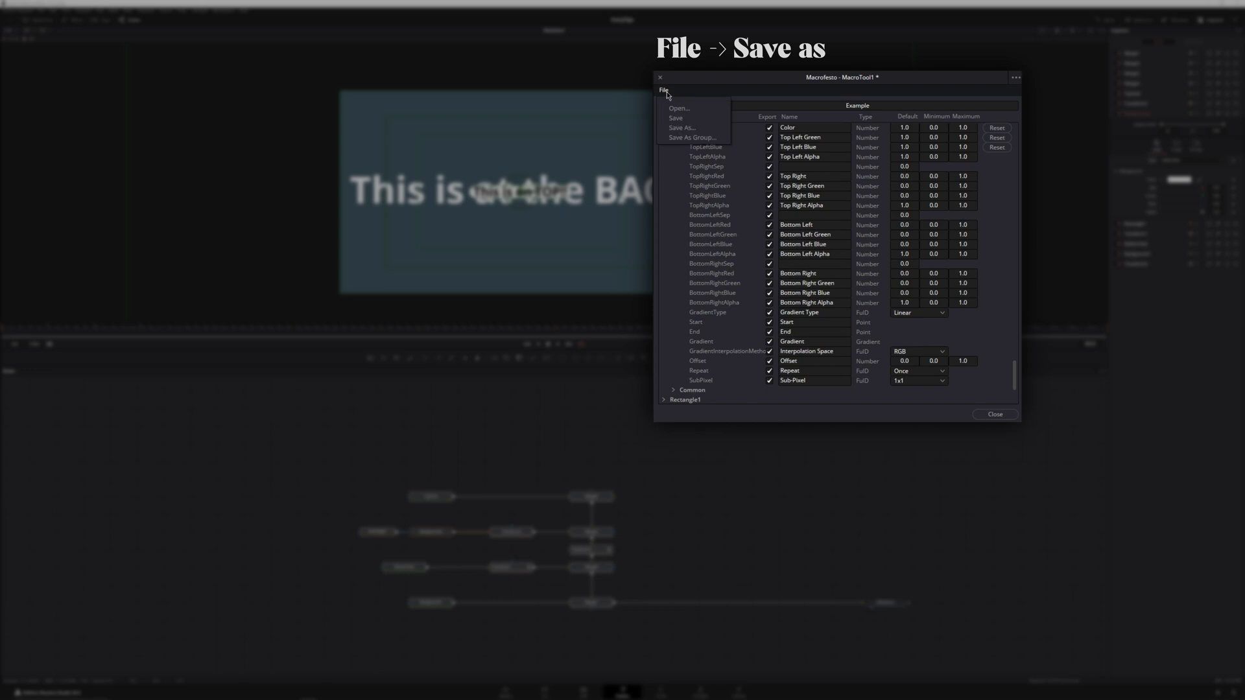
{"action": "left_click", "coordinate": [677, 104]}
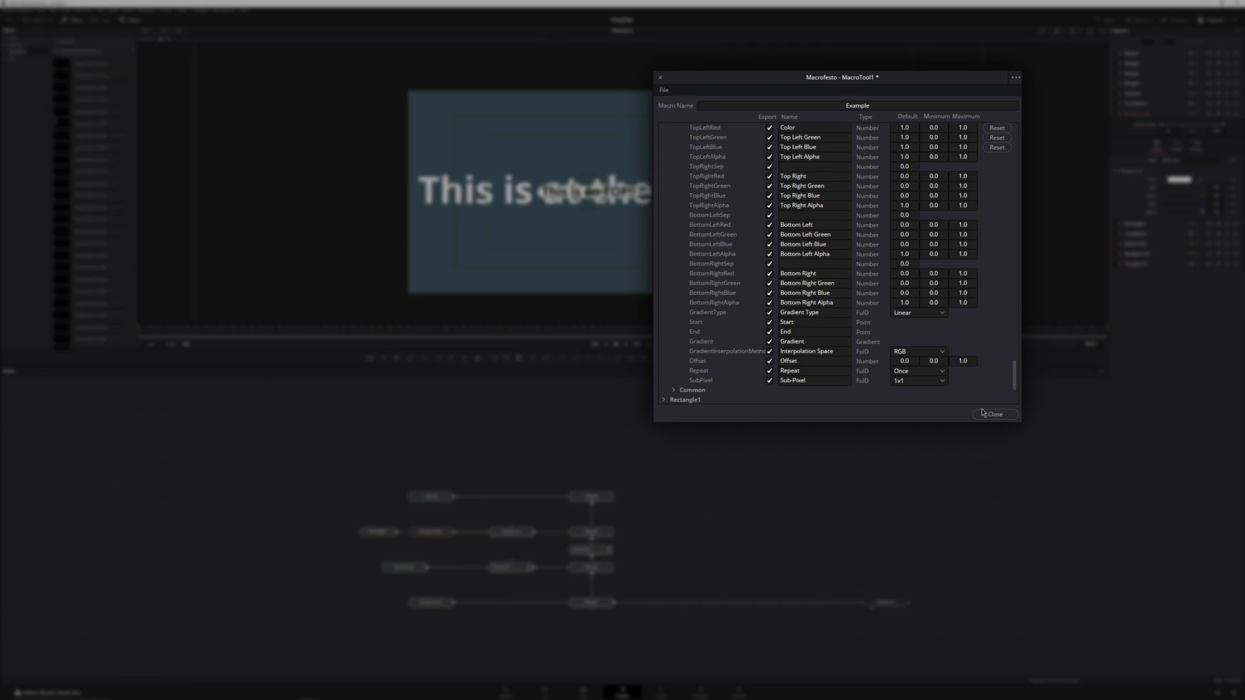
{"action": "left_click", "coordinate": [993, 414]}
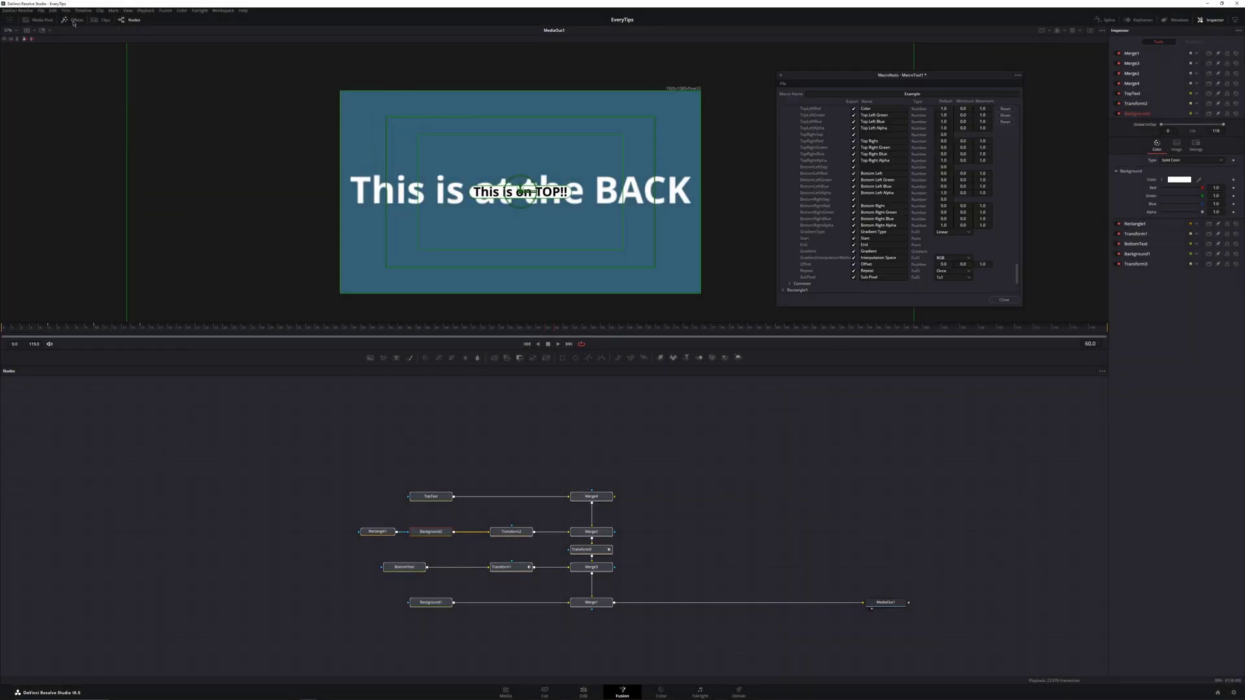
Show the Effects library's Templates folder in the file manager and open its Edit > Titles subfolder.
{"action": "left_click", "coordinate": [74, 20]}
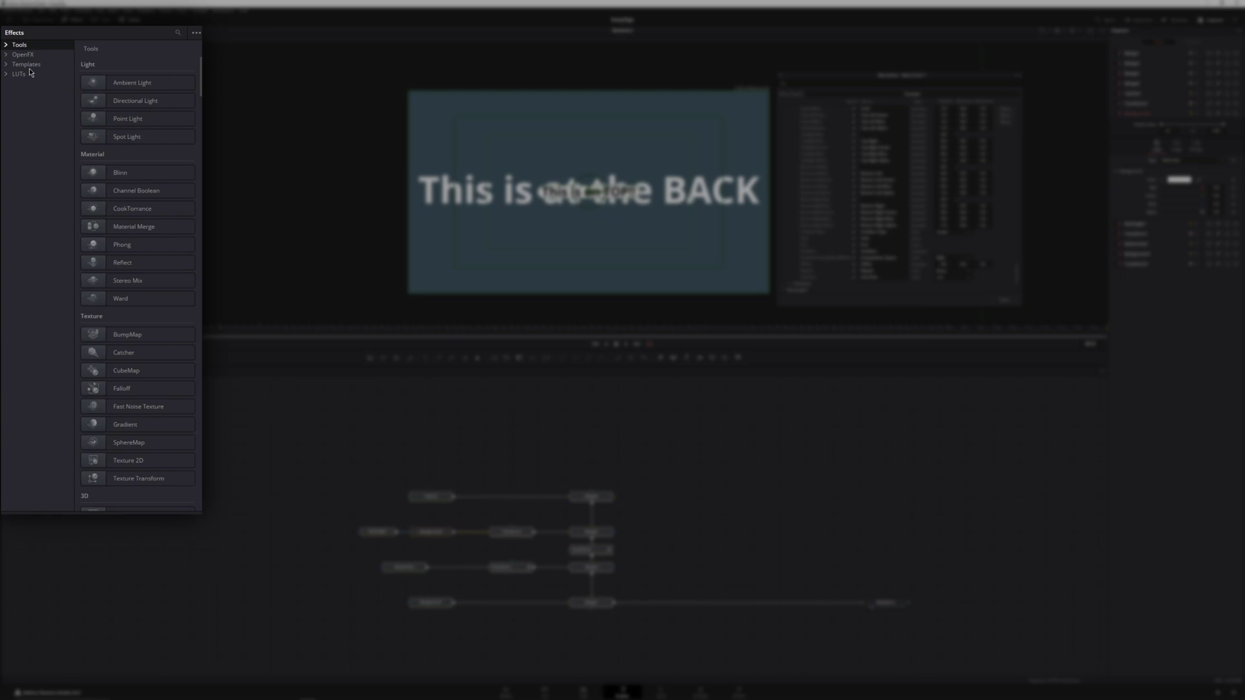
{"action": "right_click", "coordinate": [29, 67]}
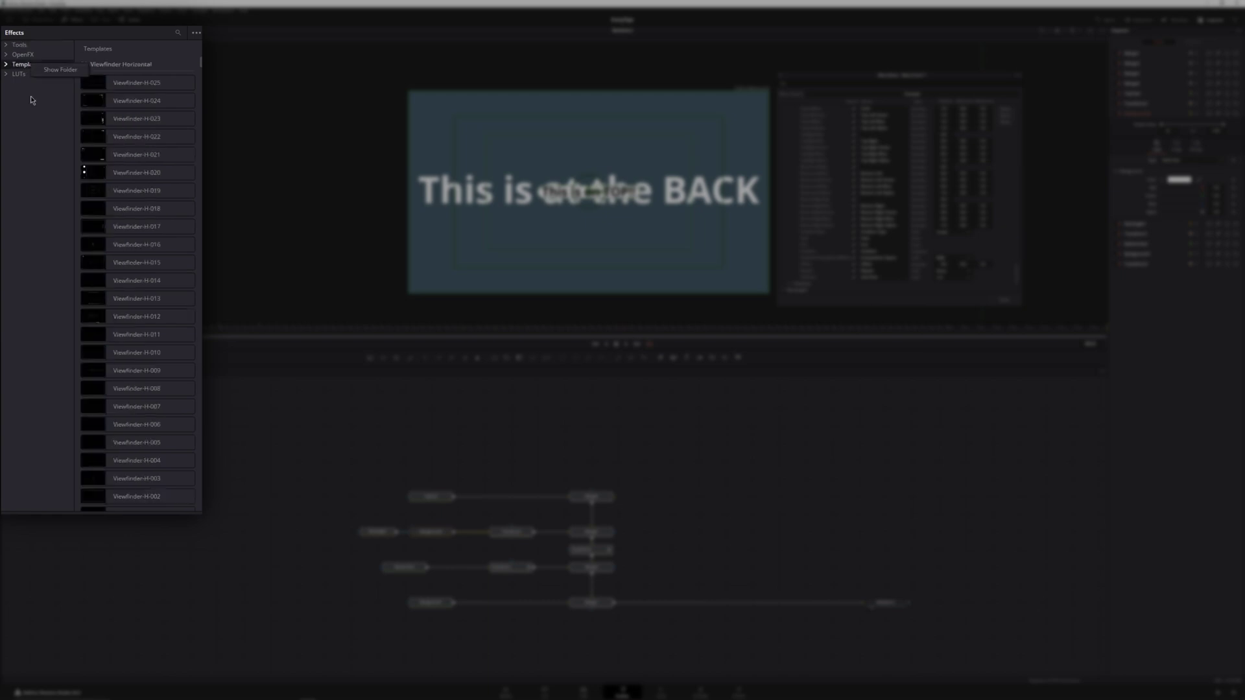
{"action": "left_click", "coordinate": [54, 70]}
{"action": "double_click", "coordinate": [681, 250]}
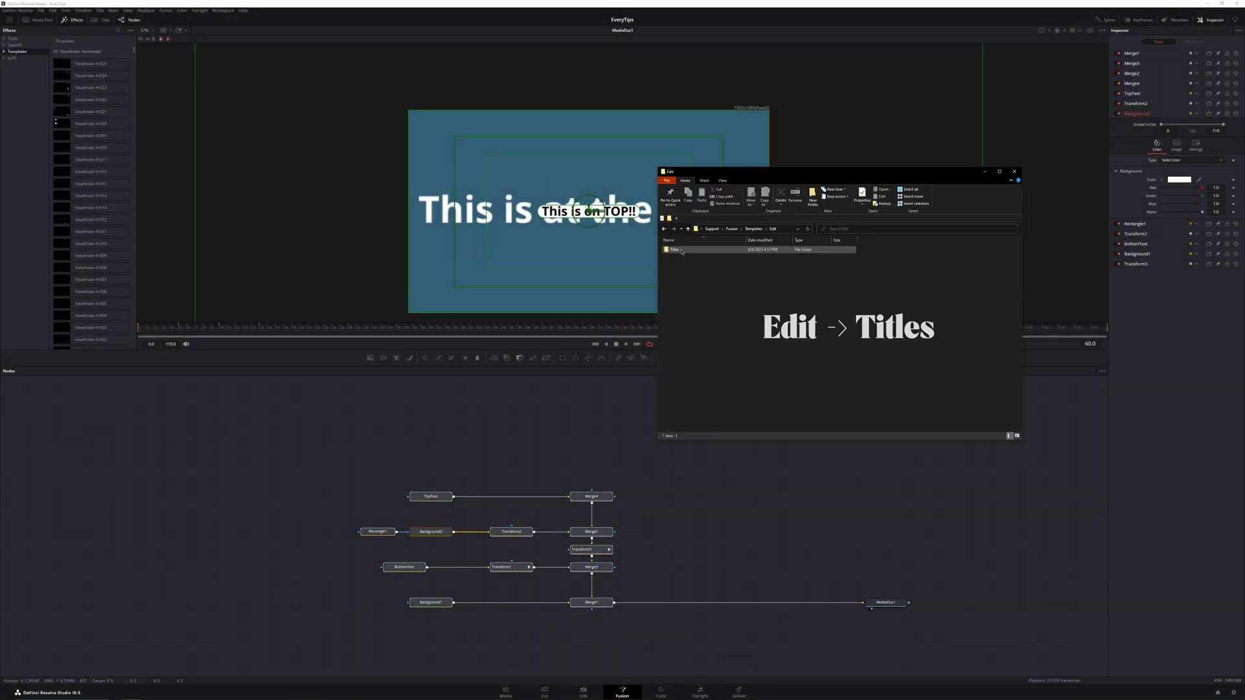
{"action": "double_click", "coordinate": [681, 250]}
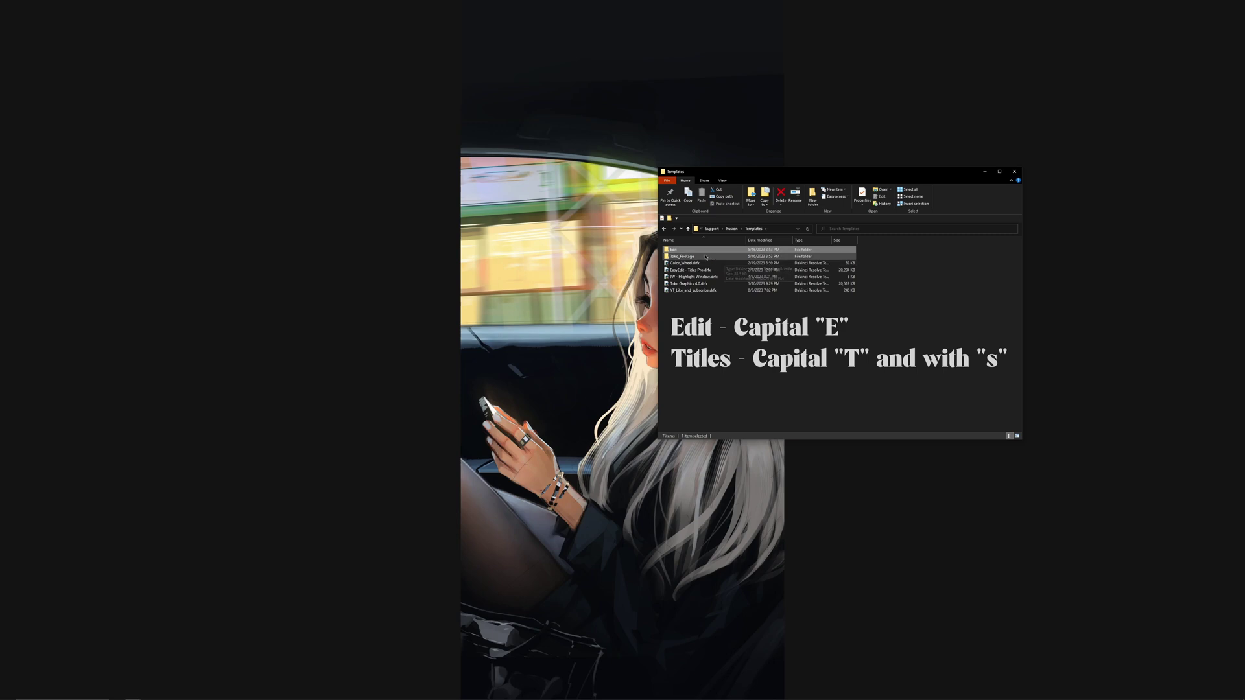
Place Example.setting in the Edit > Titles subfolder of Templates and close the file manager window.
{"action": "double_click", "coordinate": [701, 252]}
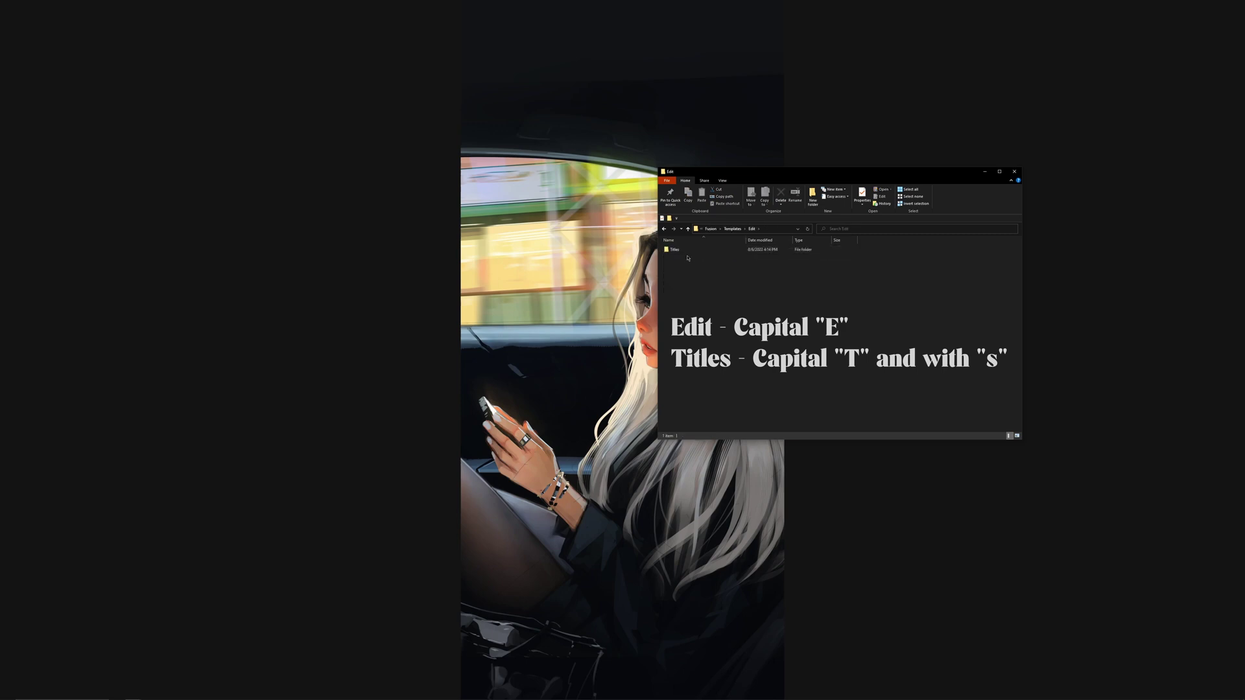
{"action": "double_click", "coordinate": [677, 250]}
{"action": "left_click_drag", "start_coordinate": [376, 233], "coordinate": [728, 283]}
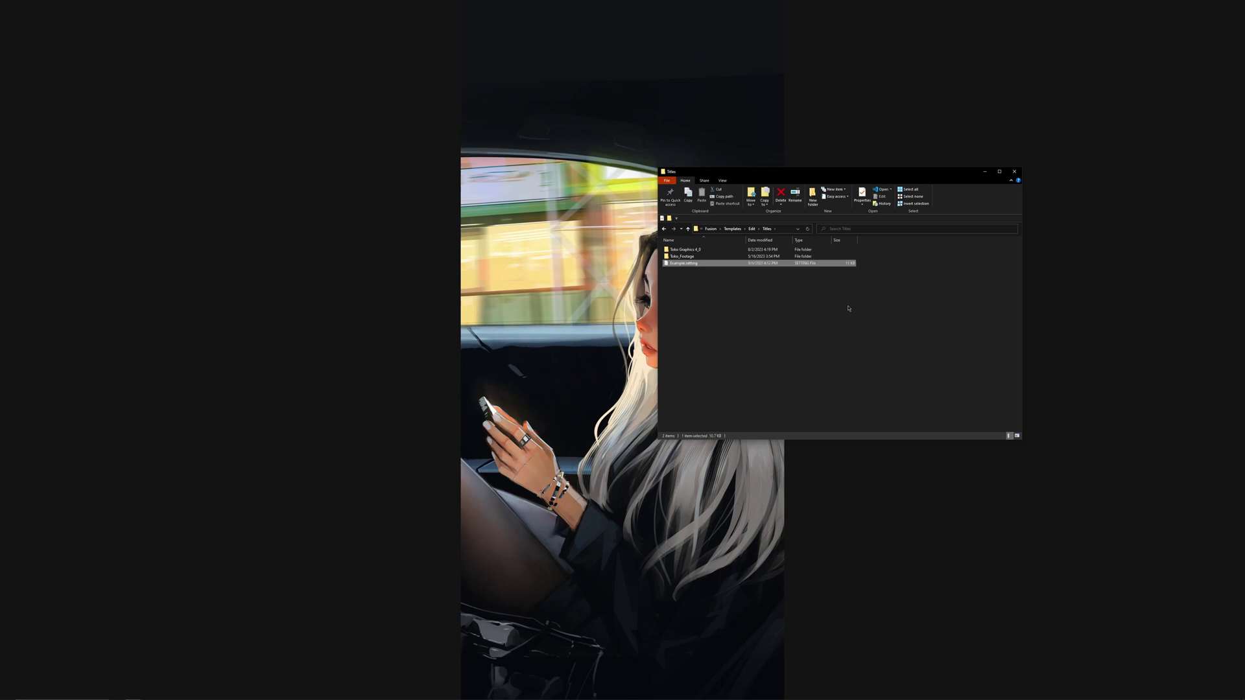
{"action": "left_click", "coordinate": [1014, 172]}
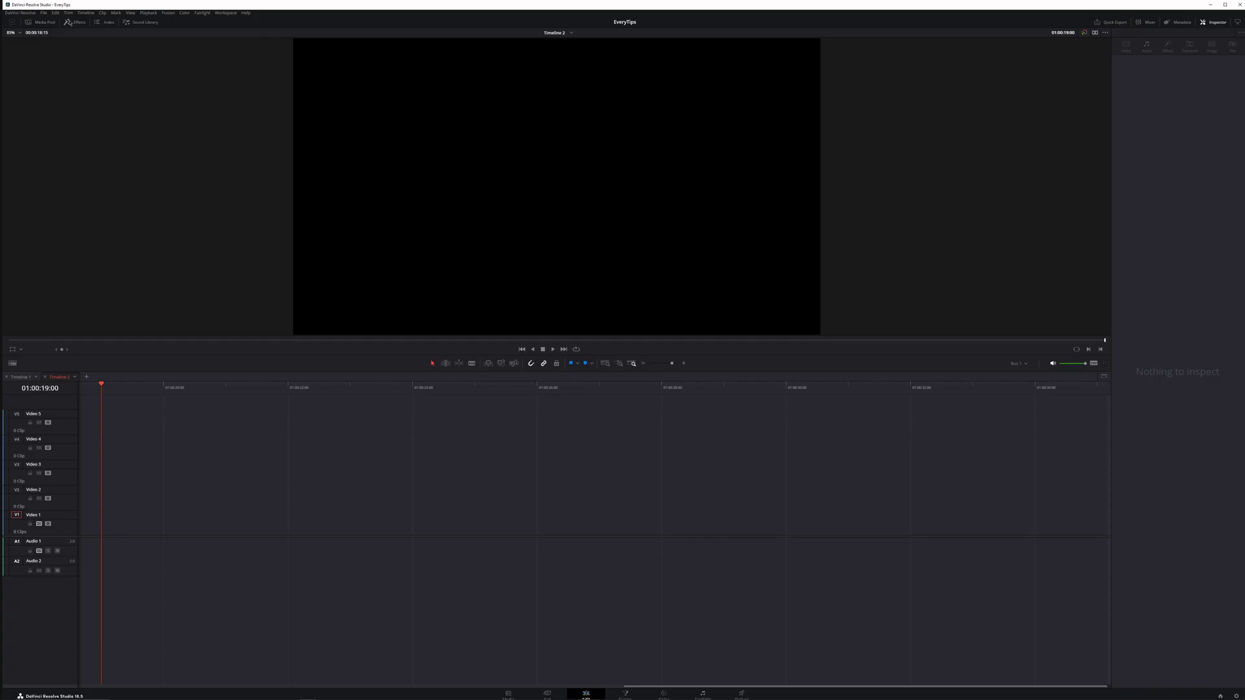
Place the macro title from the Fusion Titles onto Video 1 at the playhead and select its clip.
{"action": "left_click", "coordinate": [72, 22]}
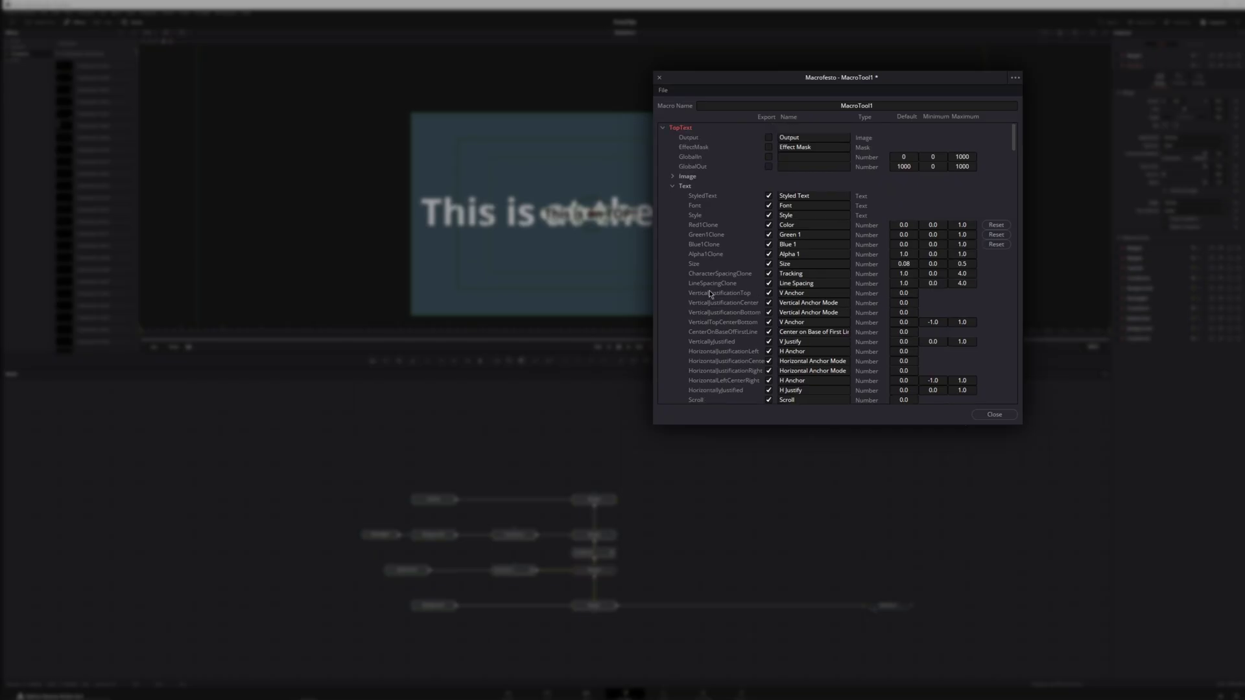
{"action": "scroll", "coordinate": [756, 292], "scroll_direction": "down", "scroll_amount": 15}
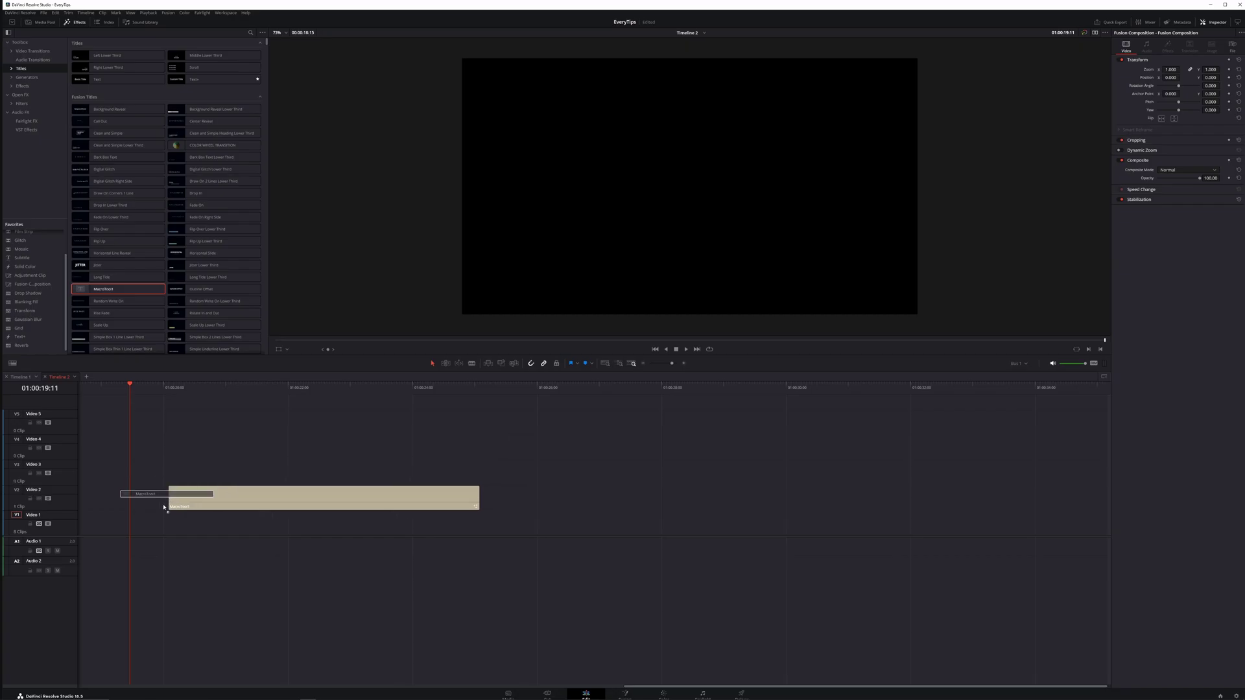
{"action": "left_click_drag", "start_coordinate": [164, 507], "coordinate": [126, 531]}
{"action": "left_click", "coordinate": [210, 522]}
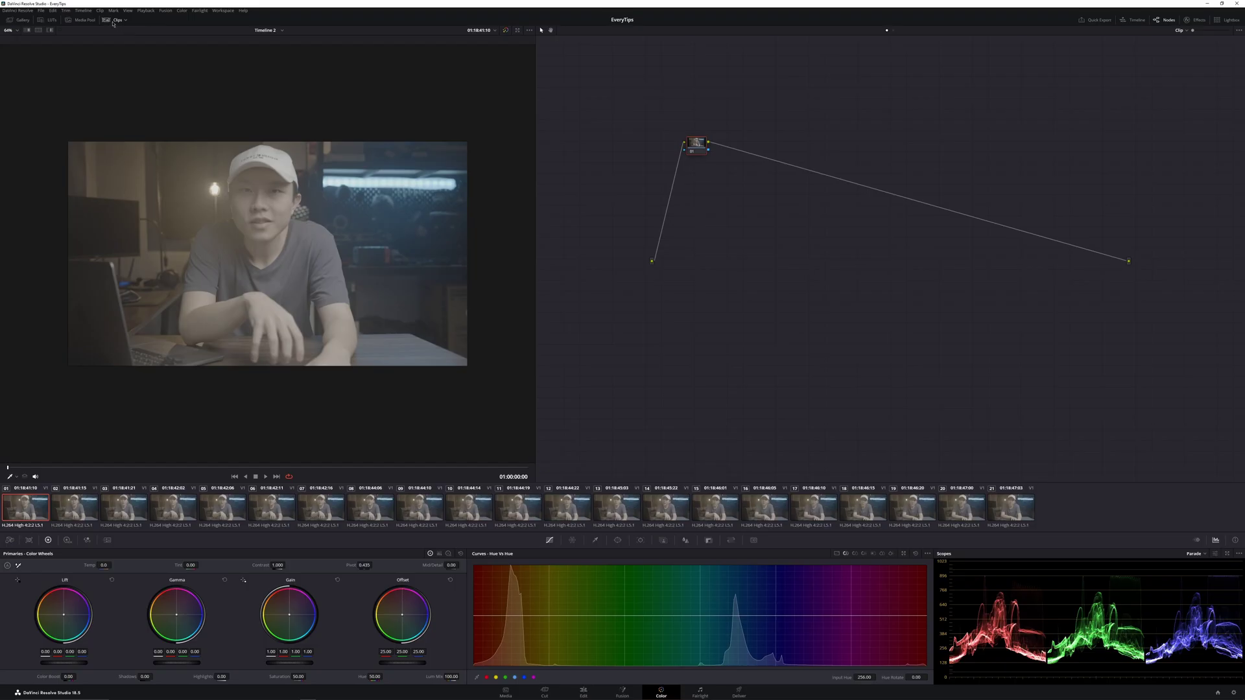
Apply the NODE TREE still from the gallery's nodeTree album to the clip's node graph.
{"action": "left_click", "coordinate": [174, 23]}
{"action": "left_click", "coordinate": [30, 22]}
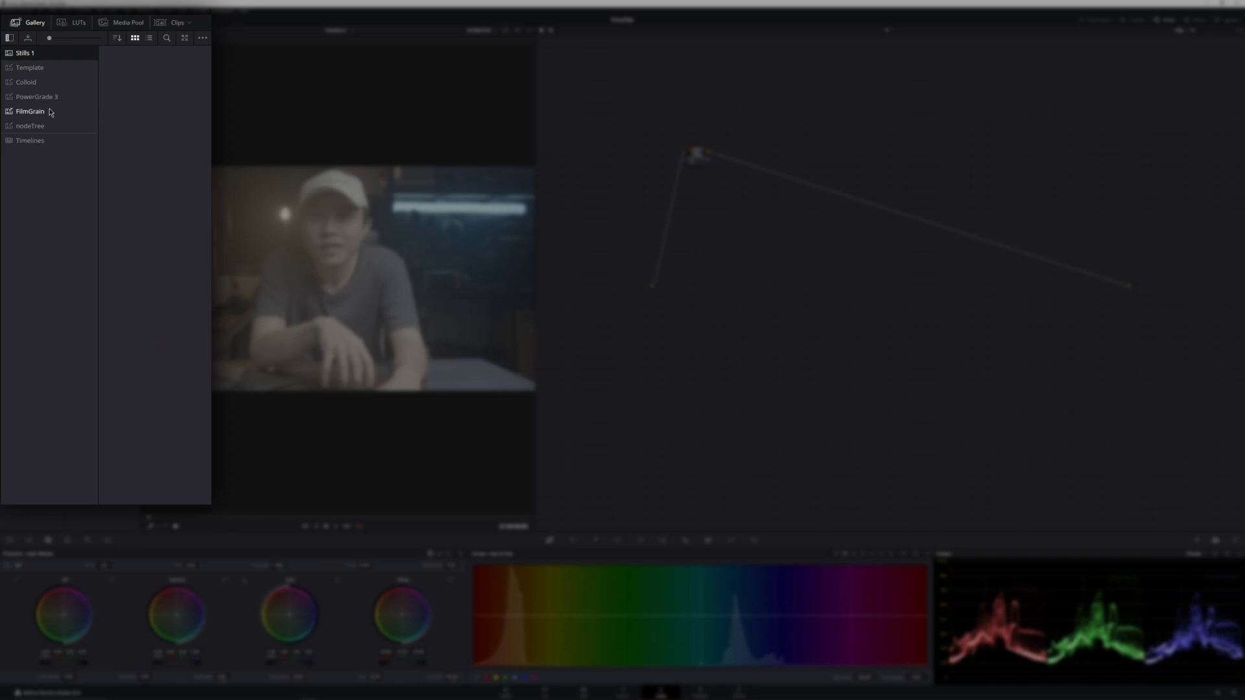
{"action": "left_click", "coordinate": [46, 114]}
{"action": "left_click", "coordinate": [84, 126]}
{"action": "left_click_drag", "start_coordinate": [162, 180], "coordinate": [622, 214]}
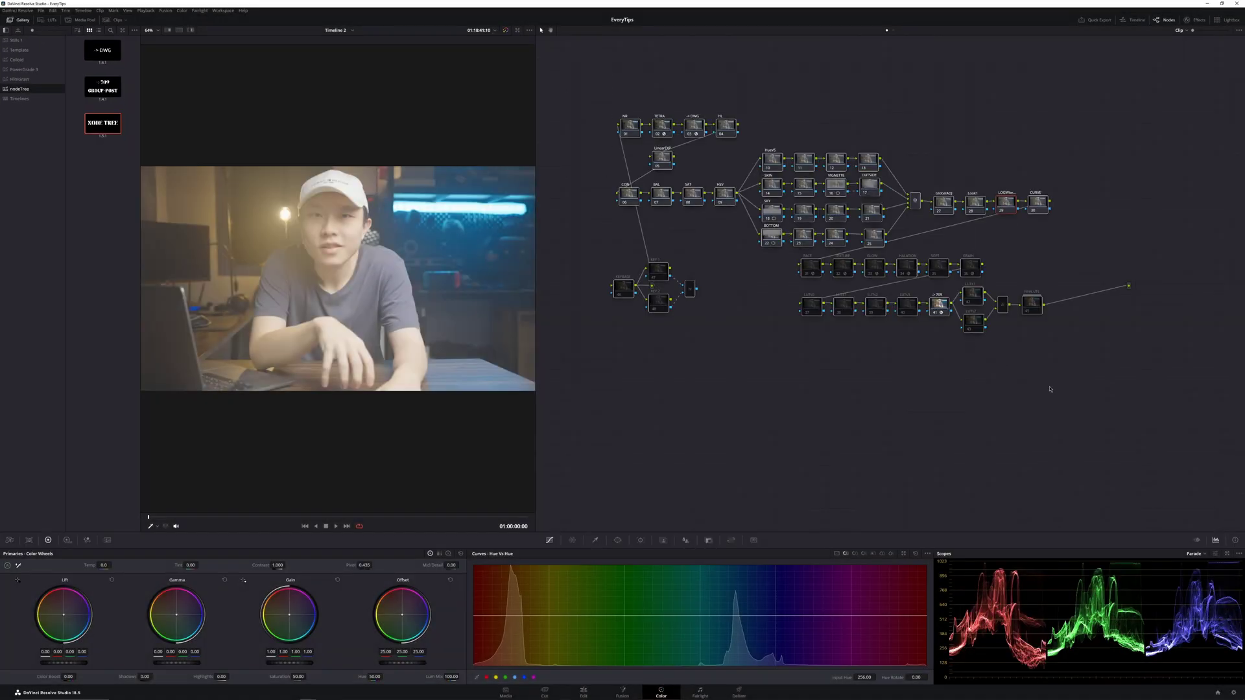
Add a Text+ title reading ->DWG to Video 1 at the playhead and enlarge its text.
{"action": "left_click_drag", "start_coordinate": [211, 69], "coordinate": [136, 516]}
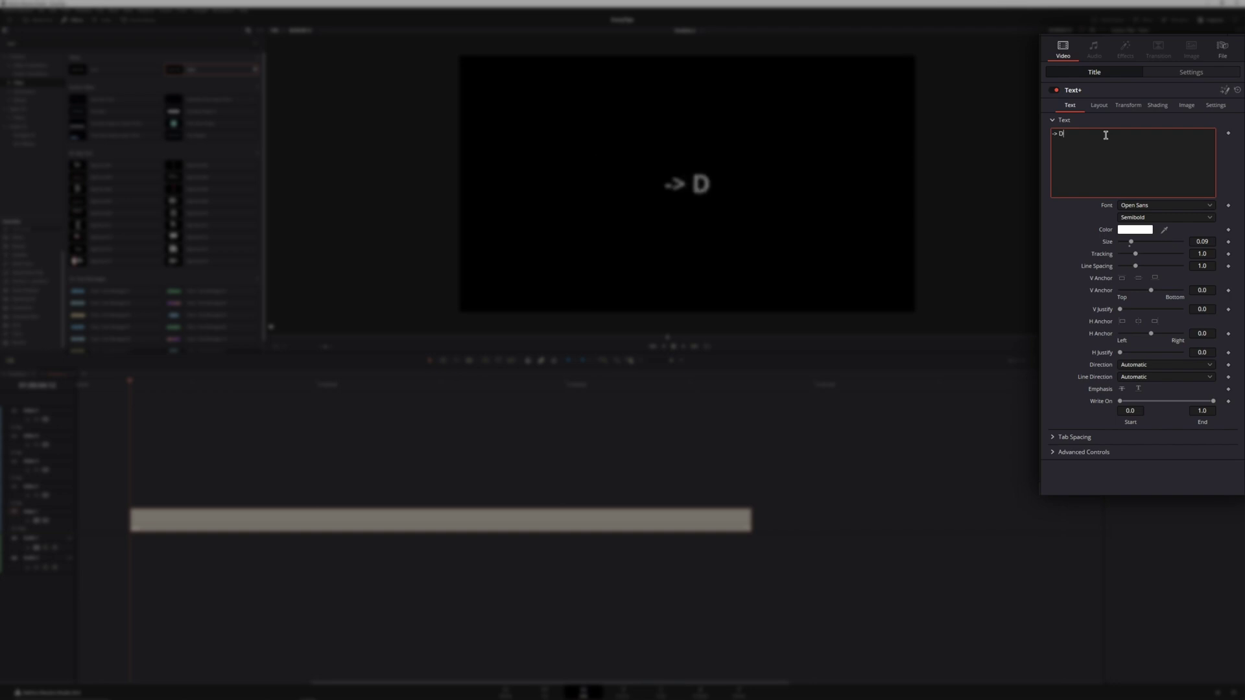
{"action": "left_click_drag", "start_coordinate": [1131, 243], "coordinate": [1156, 243]}
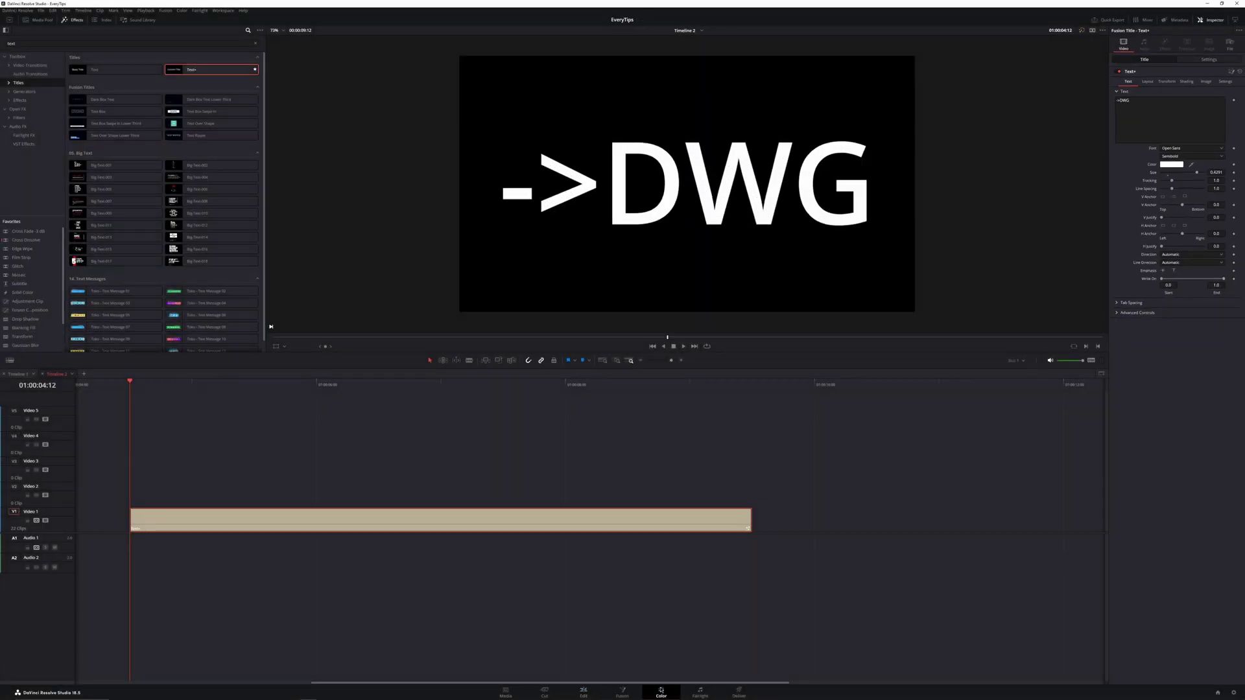
Apply the Color Space Transform effect to the title clip's node on the Color page.
{"action": "left_click", "coordinate": [661, 690]}
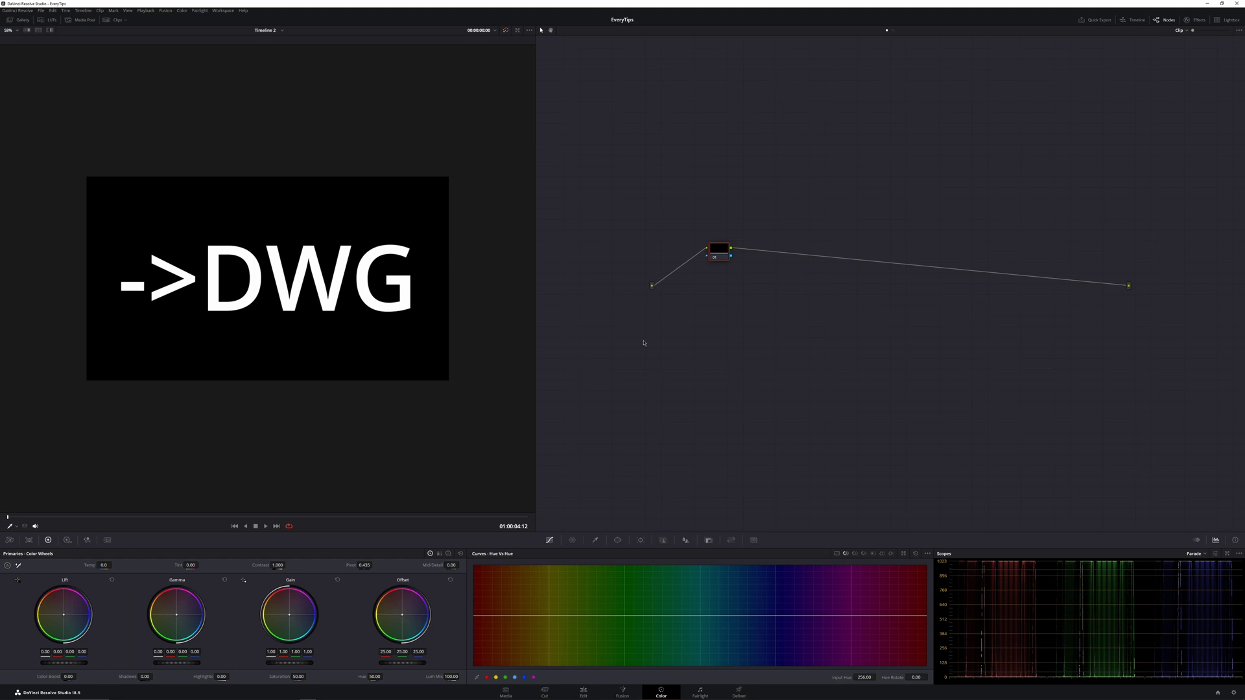
{"action": "left_click", "coordinate": [1198, 20]}
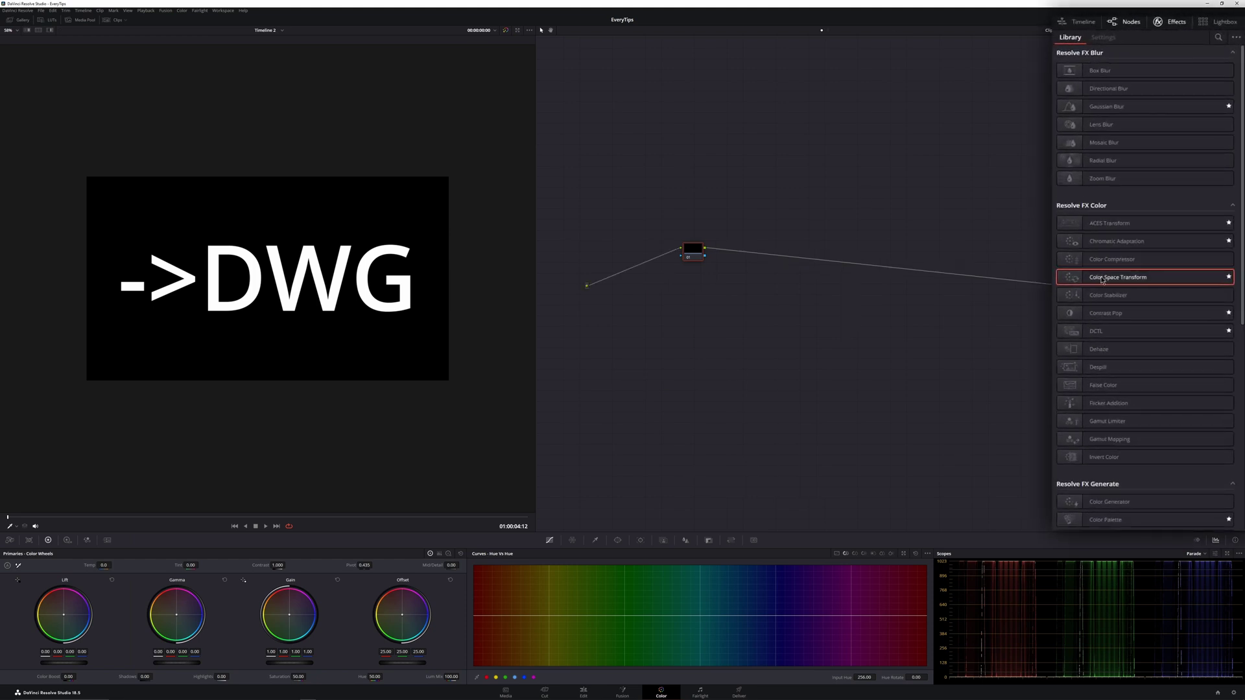
{"action": "left_click_drag", "start_coordinate": [1056, 280], "coordinate": [691, 253]}
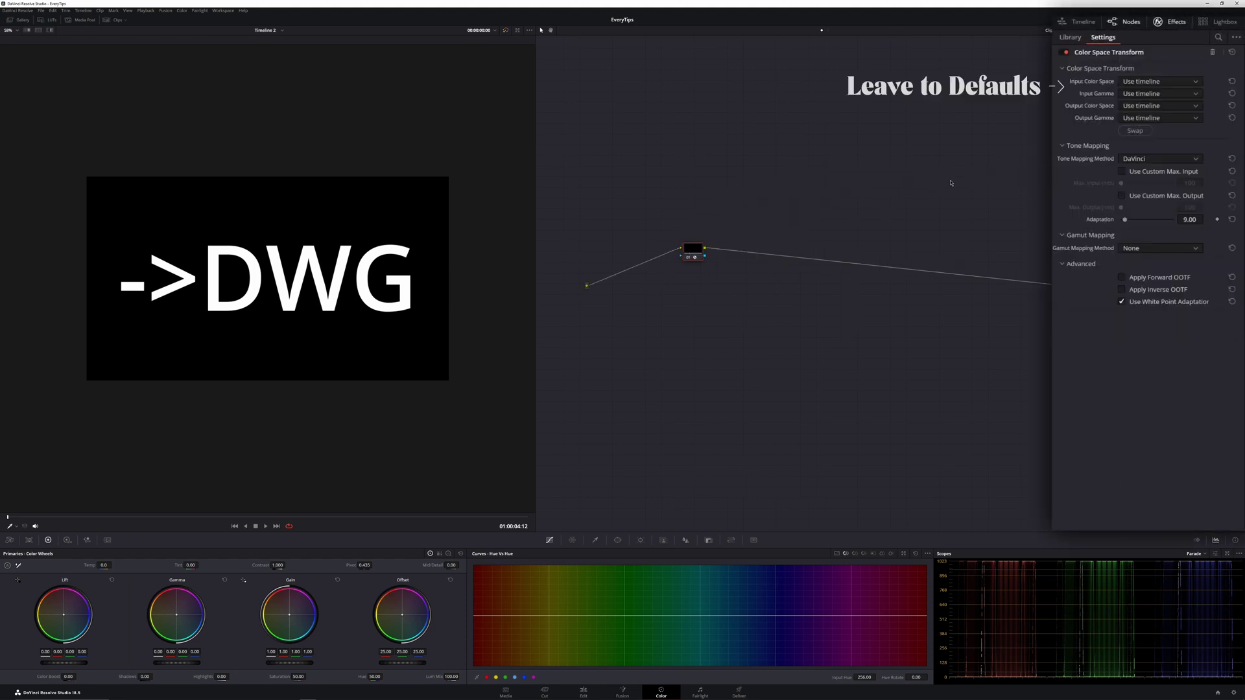
Set the transform's output color space to DaVinci Wide Gamut and its output gamma to DaVinci Intermediate.
{"action": "left_click", "coordinate": [1144, 106]}
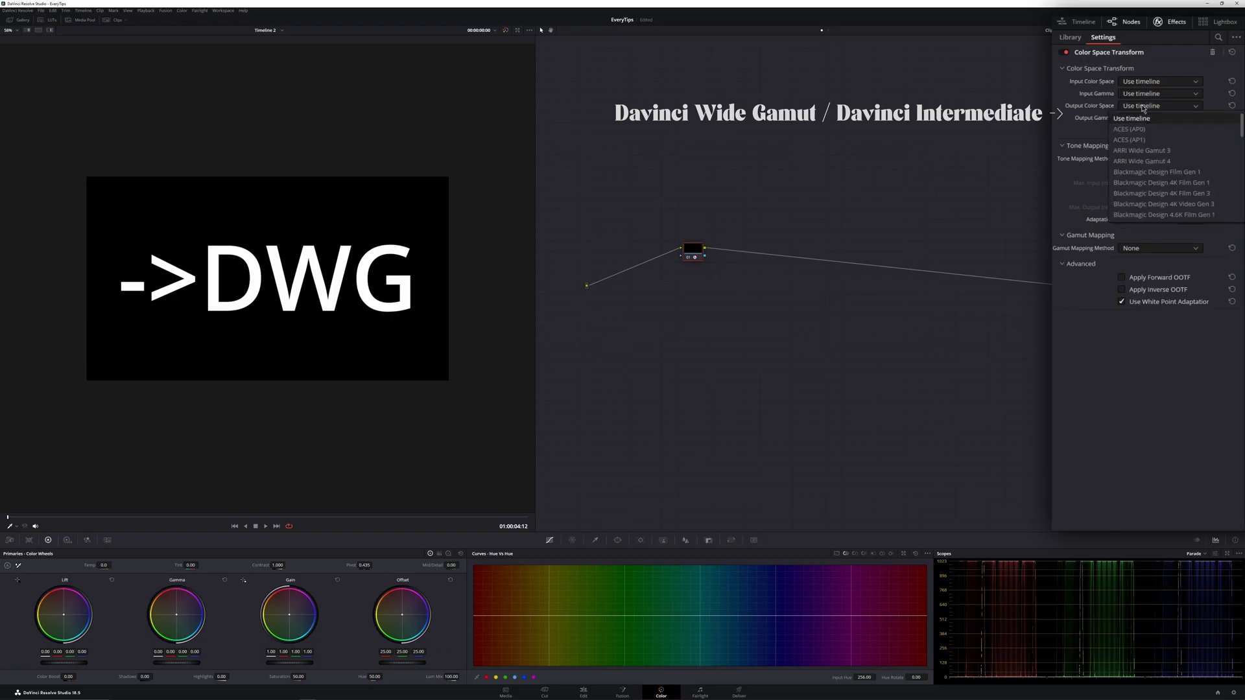
{"action": "key", "text": "d"}
{"action": "left_click", "coordinate": [1145, 215]}
{"action": "left_click", "coordinate": [1146, 120]}
{"action": "key", "text": "d"}
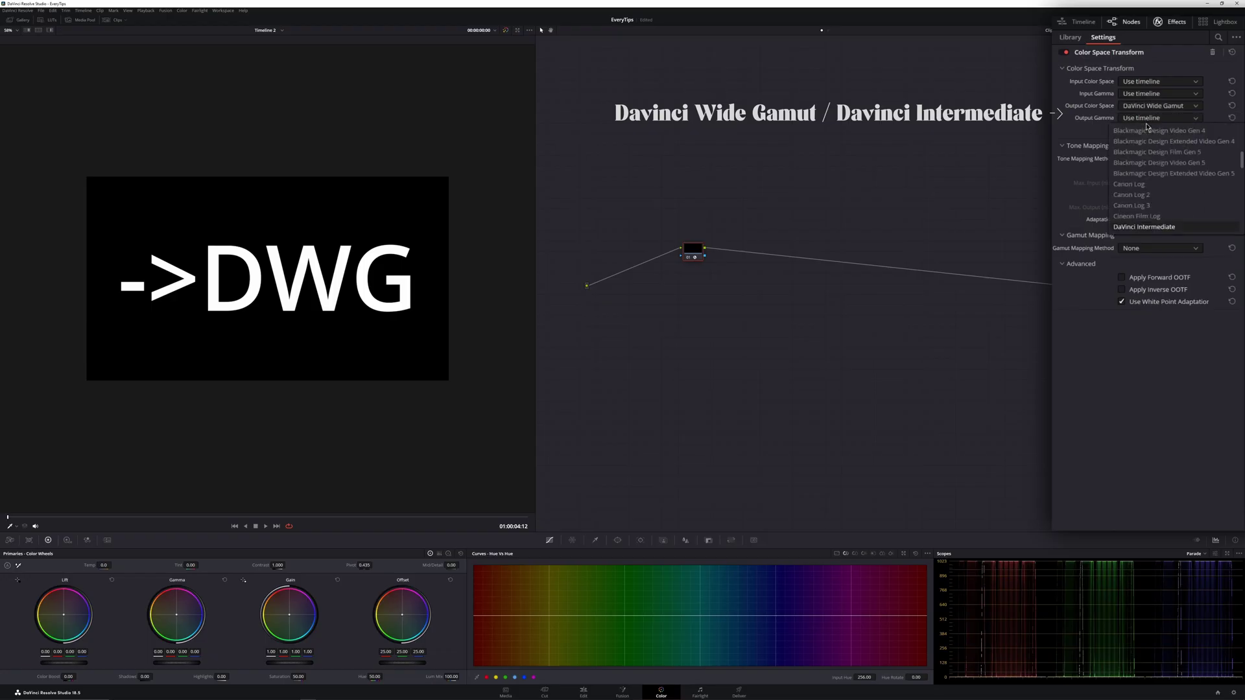
{"action": "left_click", "coordinate": [1155, 228]}
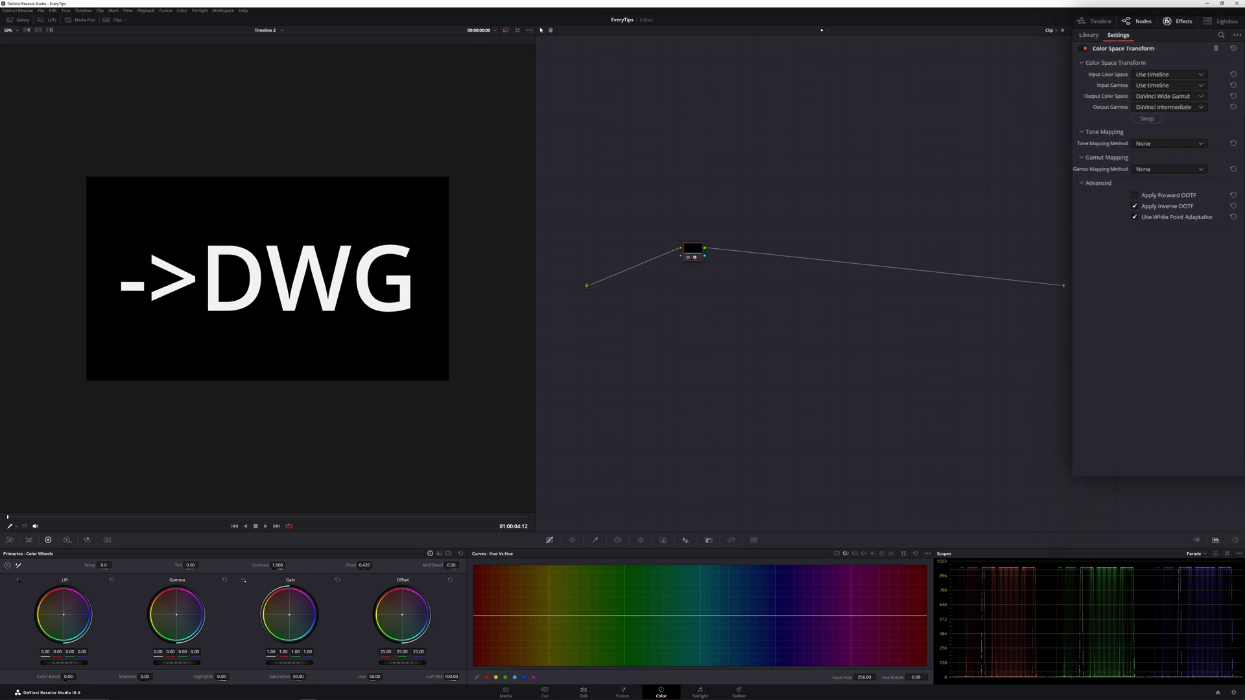
Add a gallery album named nodePreset and grab a still of the ->DWG frame into it.
{"action": "left_click", "coordinate": [23, 20]}
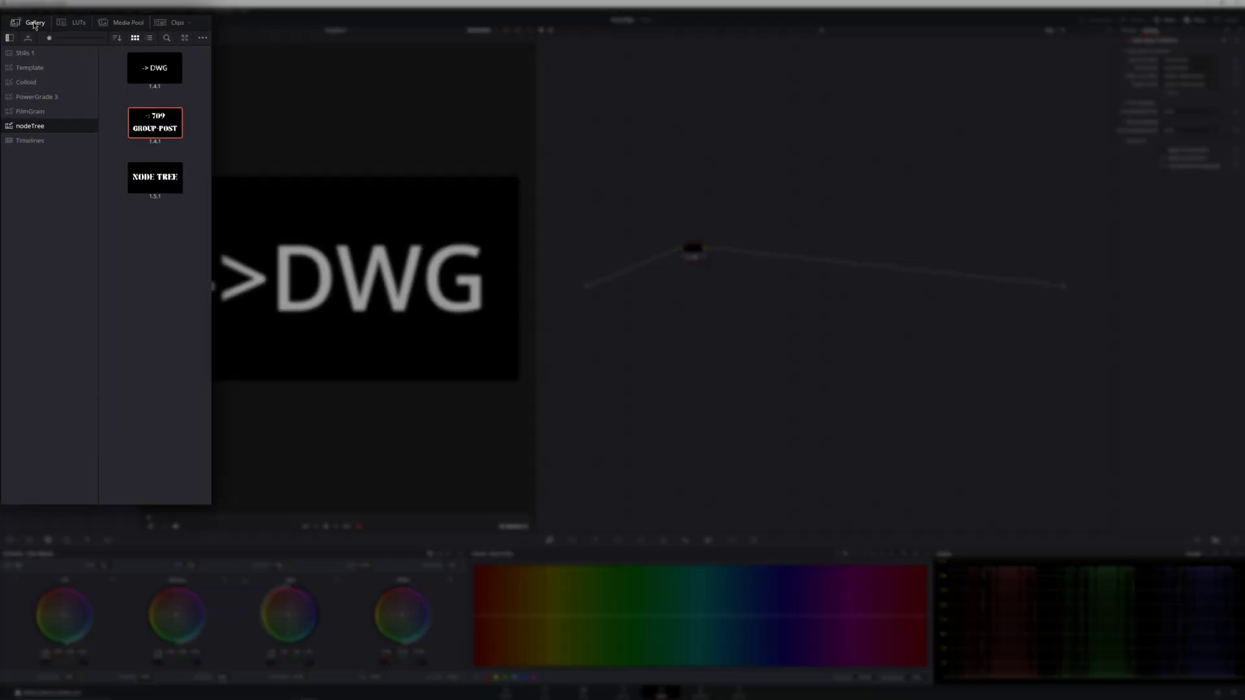
{"action": "right_click", "coordinate": [31, 126]}
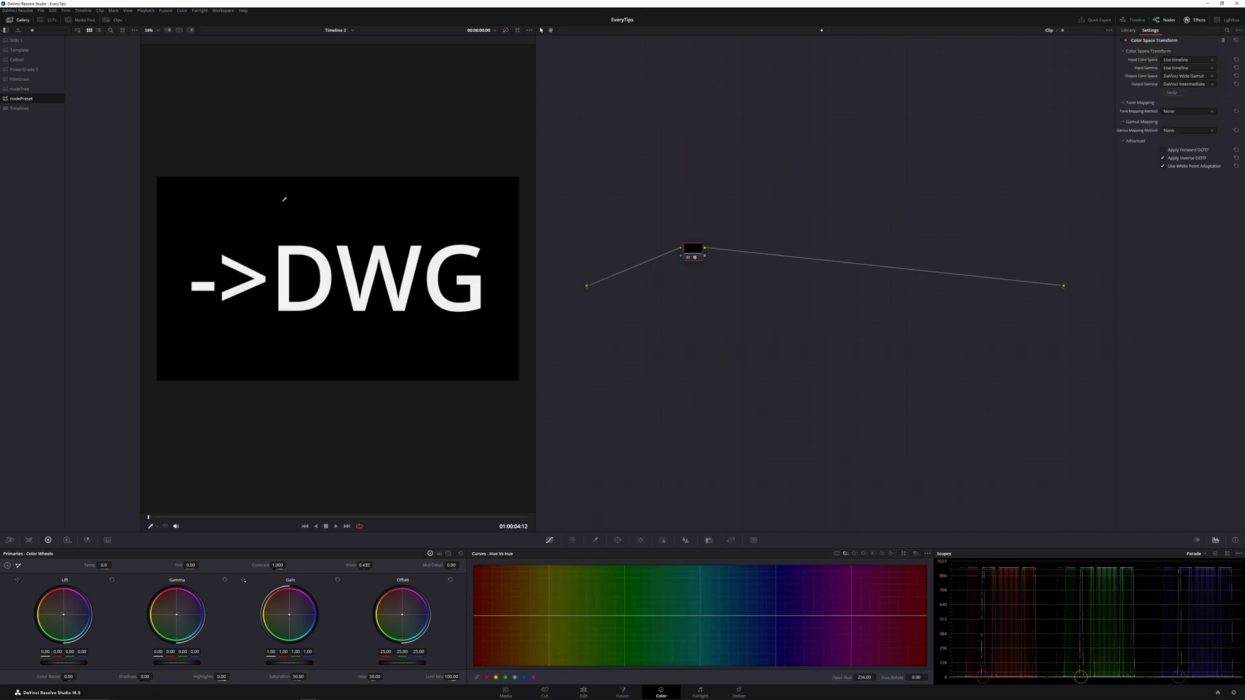
{"action": "right_click", "coordinate": [284, 199]}
{"action": "left_click", "coordinate": [295, 205]}
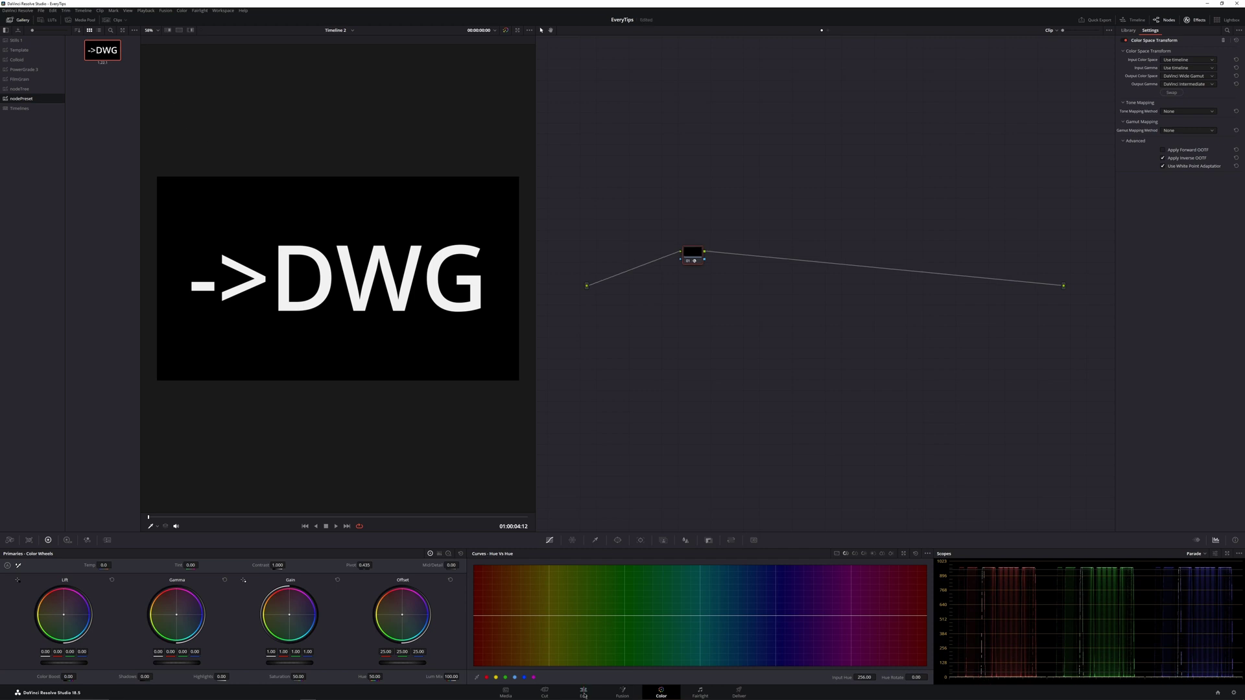
Change the title's text to ->709 on the Edit page and return to the Color page.
{"action": "left_click", "coordinate": [583, 692]}
{"action": "type", "text": "709"}
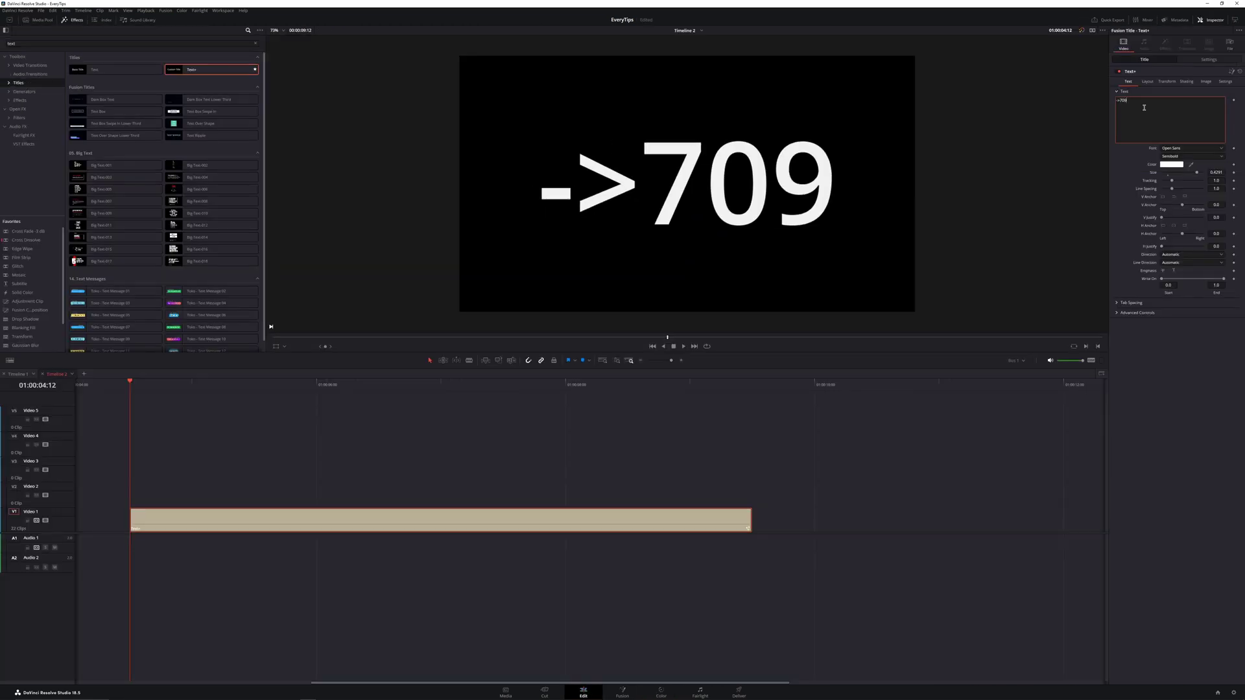
{"action": "left_click", "coordinate": [660, 691]}
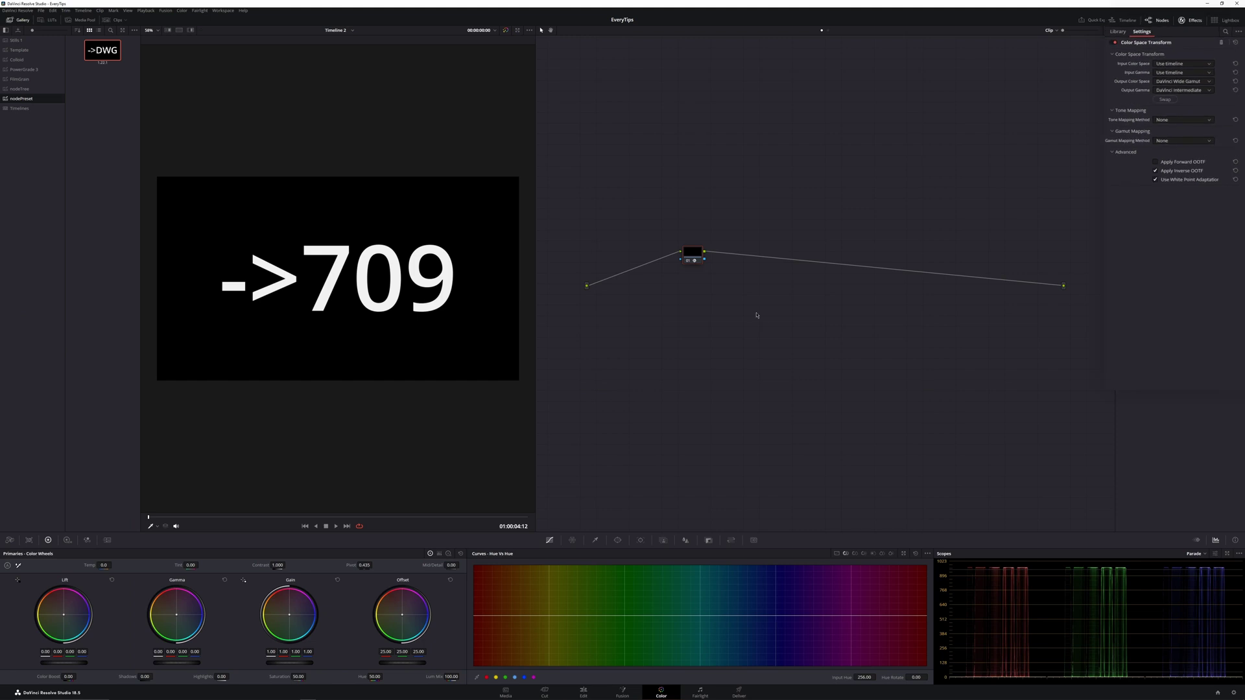
Set the transform's input color space to DaVinci Wide Gamut and its input gamma to DaVinci Intermediate.
{"action": "left_click", "coordinate": [1155, 81]}
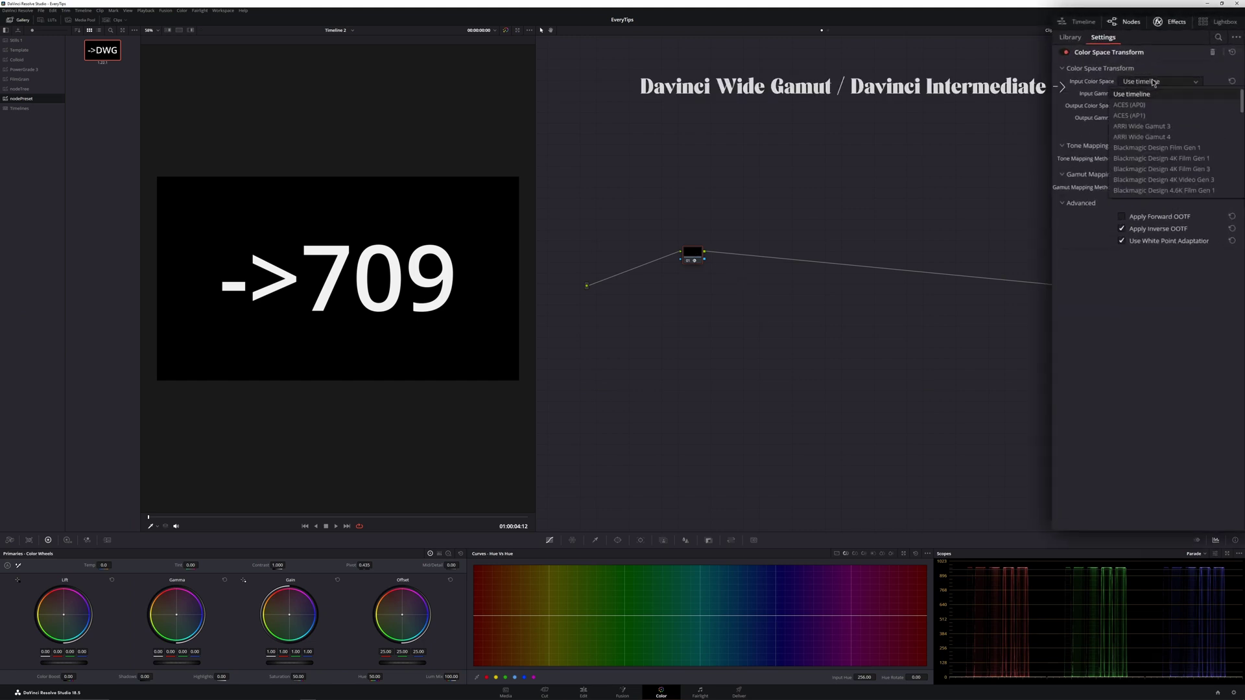
{"action": "left_click", "coordinate": [1138, 190]}
{"action": "left_click", "coordinate": [1157, 93]}
{"action": "scroll", "coordinate": [1154, 139], "scroll_direction": "down", "scroll_amount": 5}
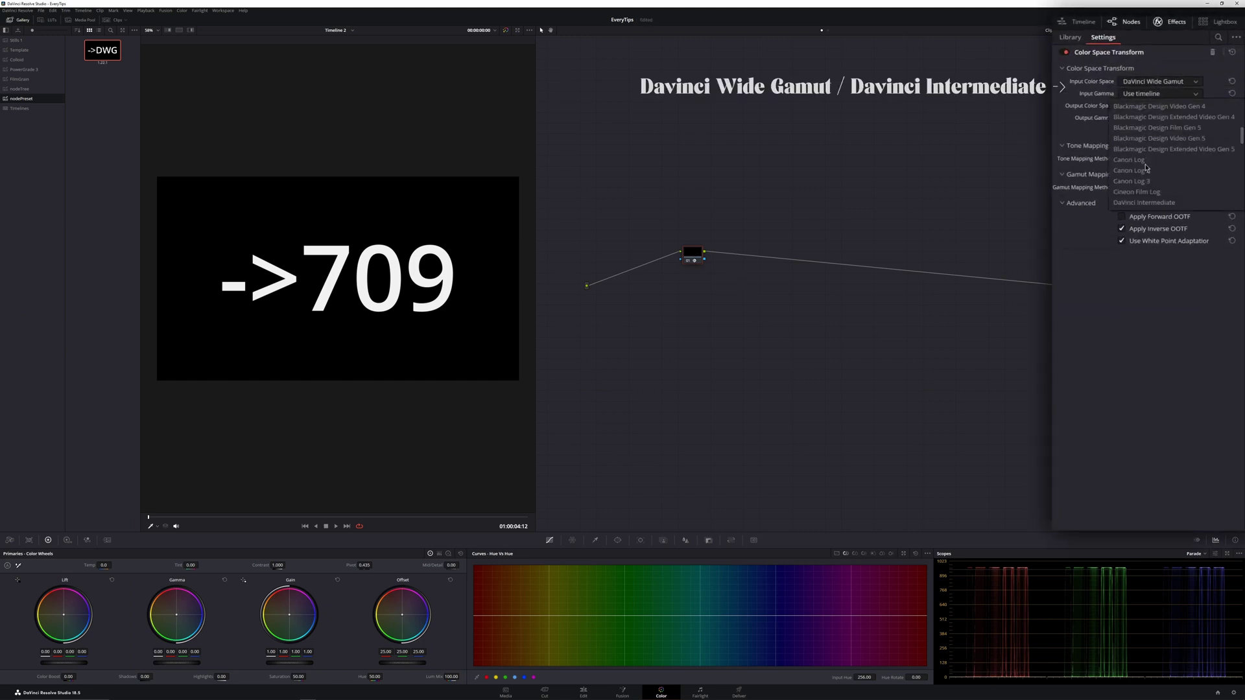
{"action": "left_click", "coordinate": [1147, 202]}
Choose the output color space and output gamma of the Color Space Transform for the ->709 preset.
{"action": "left_click", "coordinate": [1155, 106]}
{"action": "scroll", "coordinate": [1148, 159], "scroll_direction": "down", "scroll_amount": 10}
{"action": "left_click", "coordinate": [1146, 164]}
{"action": "left_click", "coordinate": [1153, 118]}
{"action": "scroll", "coordinate": [1152, 163], "scroll_direction": "down", "scroll_amount": 5}
{"action": "left_click", "coordinate": [1154, 200]}
Choose the tone mapping method and the gamut mapping method of the Color Space Transform.
{"action": "left_click", "coordinate": [1145, 159]}
{"action": "left_click", "coordinate": [1142, 212]}
{"action": "left_click", "coordinate": [1151, 159]}
{"action": "left_click", "coordinate": [1154, 205]}
{"action": "left_click", "coordinate": [1157, 248]}
{"action": "left_click", "coordinate": [1154, 283]}
Grab a still of the ->709 frame into the nodePreset album.
{"action": "right_click", "coordinate": [378, 203]}
{"action": "left_click", "coordinate": [396, 212]}
Return to the Edit page and replace the title's text with HSV.
{"action": "key", "text": "shift+4"}
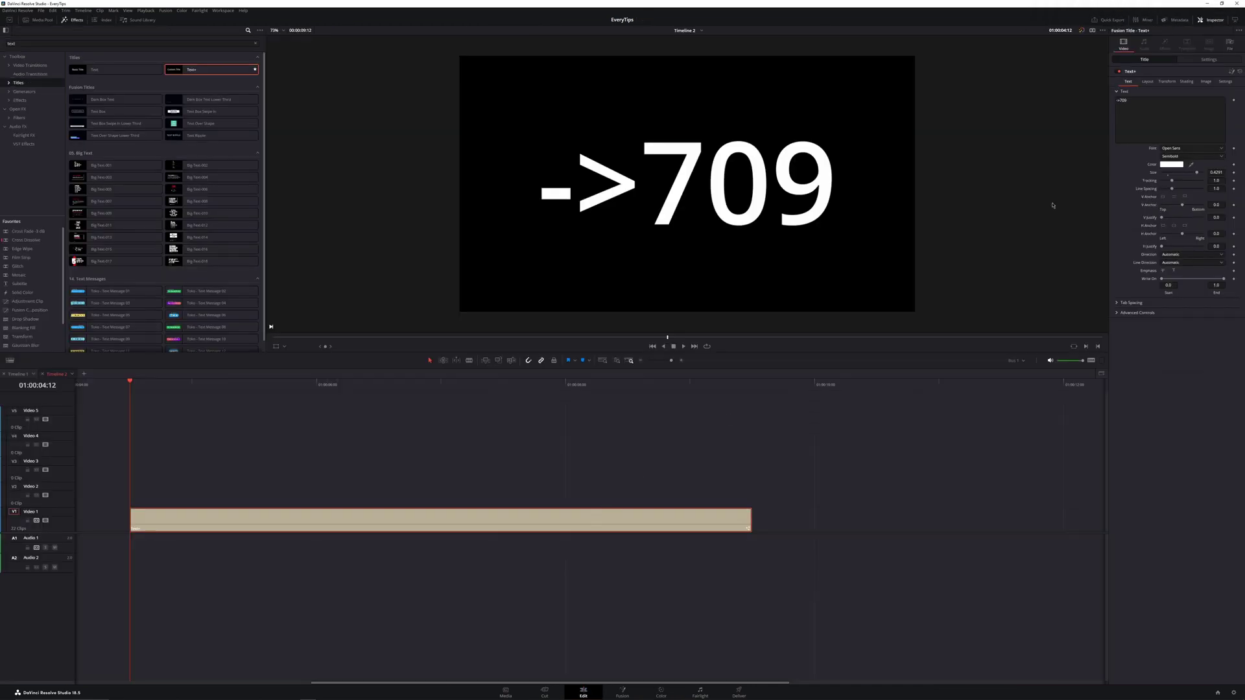
{"action": "key", "text": "BackSpace"}
{"action": "type", "text": "HSV"}
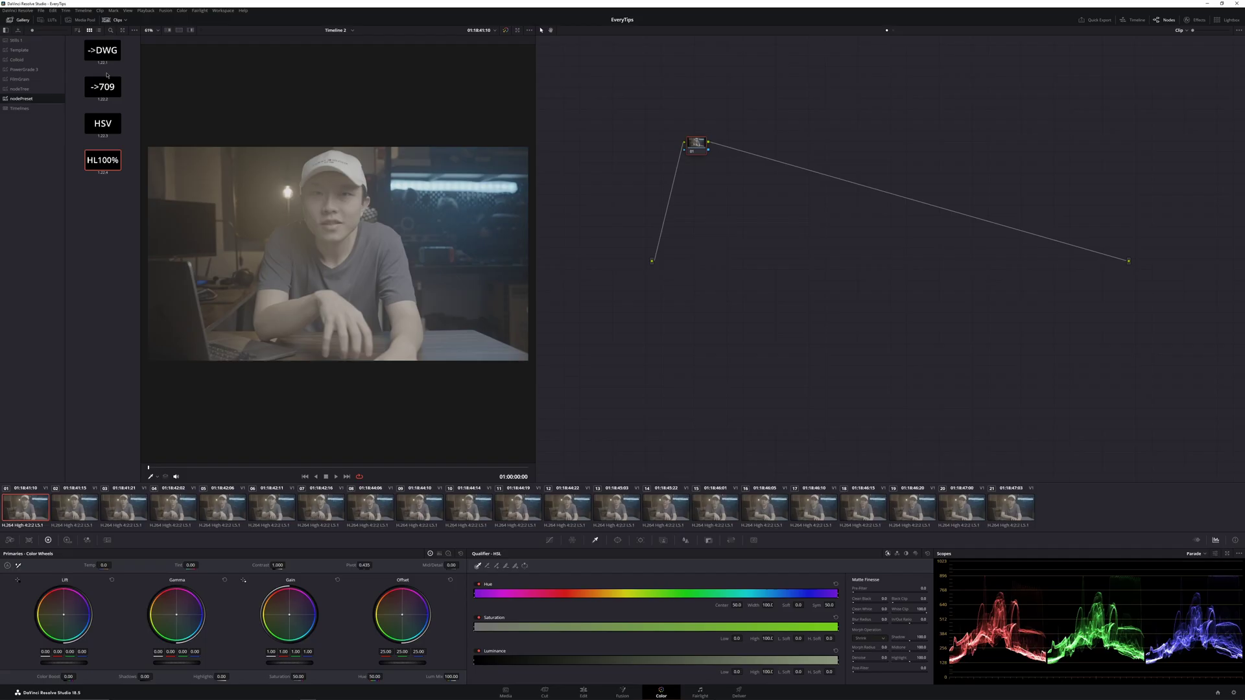
Apply the ->DWG still to the footage clip's node, add a serial node after it, and apply the ->709 still there.
{"action": "left_click_drag", "start_coordinate": [102, 50], "coordinate": [697, 144]}
{"action": "key", "text": "alt+s"}
{"action": "left_click_drag", "start_coordinate": [103, 86], "coordinate": [728, 145]}
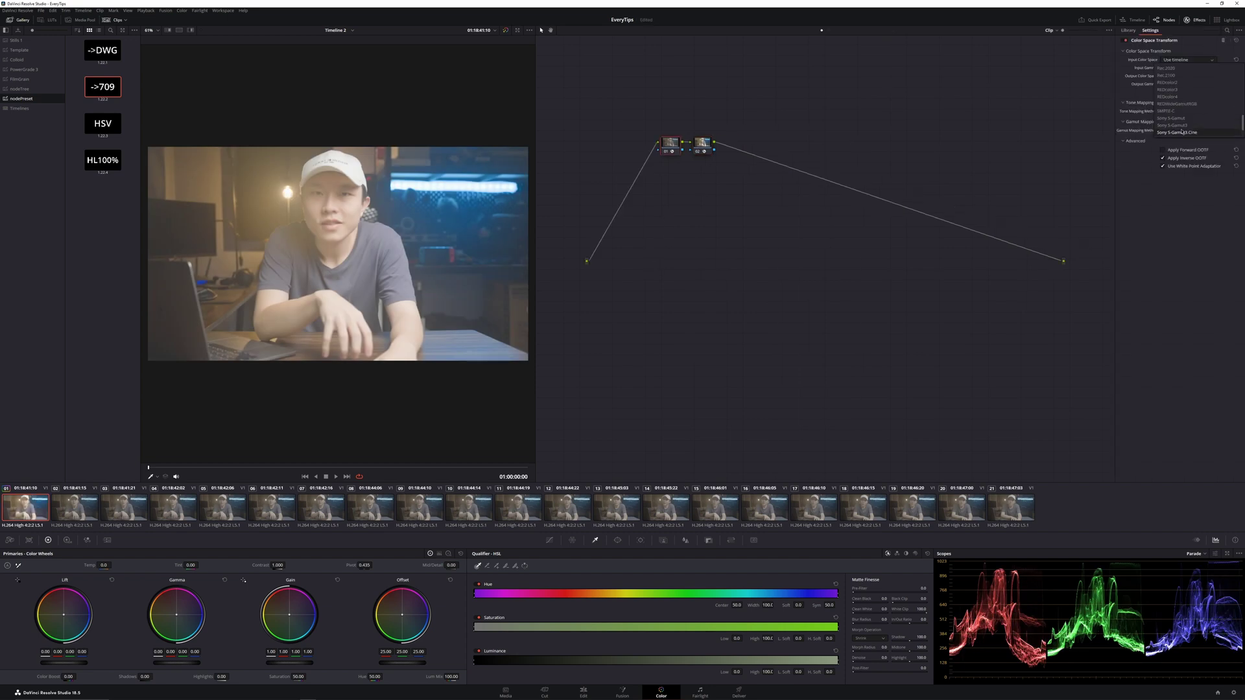
Set the Color Space Transform's input color space to Sony S-Gamut3.Cine and open its input gamma choices.
{"action": "left_click", "coordinate": [1181, 132]}
{"action": "left_click", "coordinate": [1183, 68]}
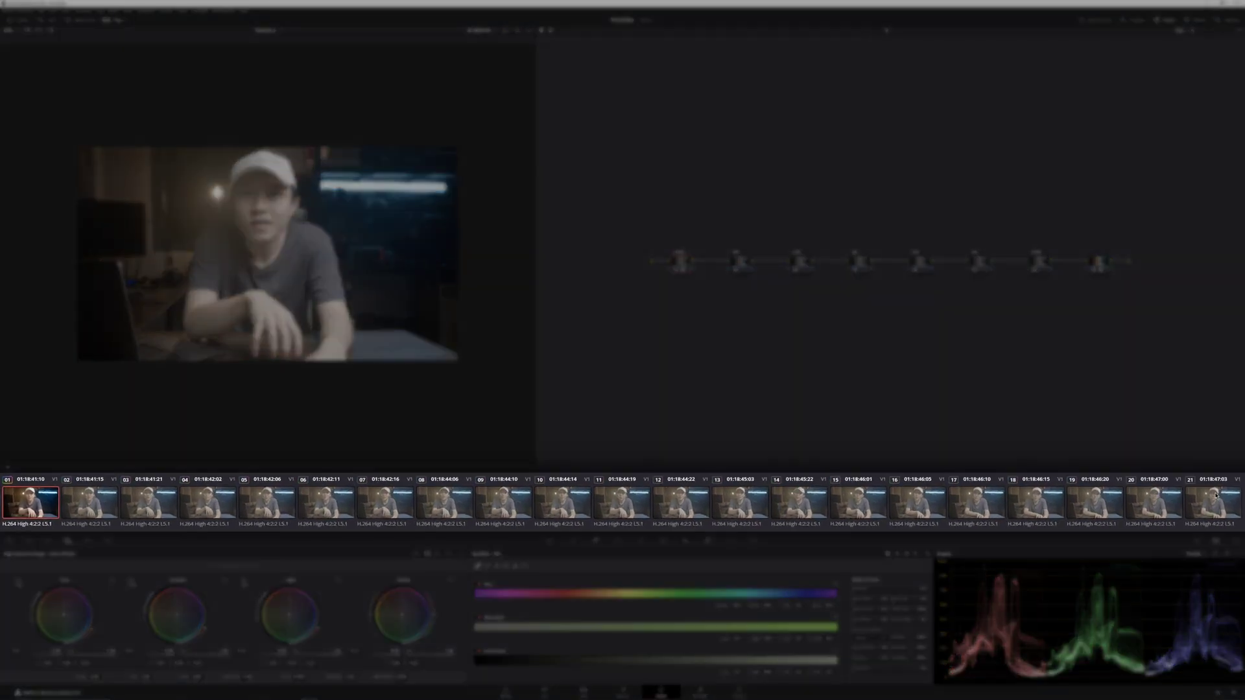
Select all the timeline clips and add them to a new group named Group 1.
{"action": "left_click", "coordinate": [1211, 499], "text": "shift"}
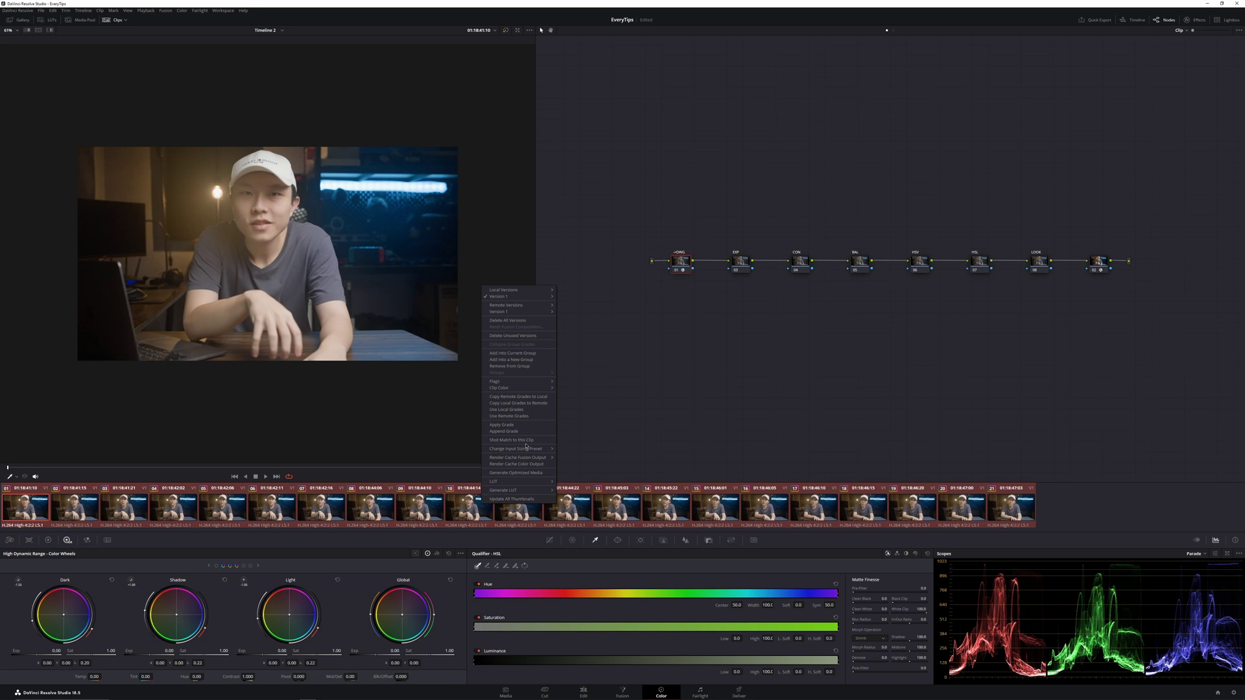
{"action": "left_click", "coordinate": [526, 360]}
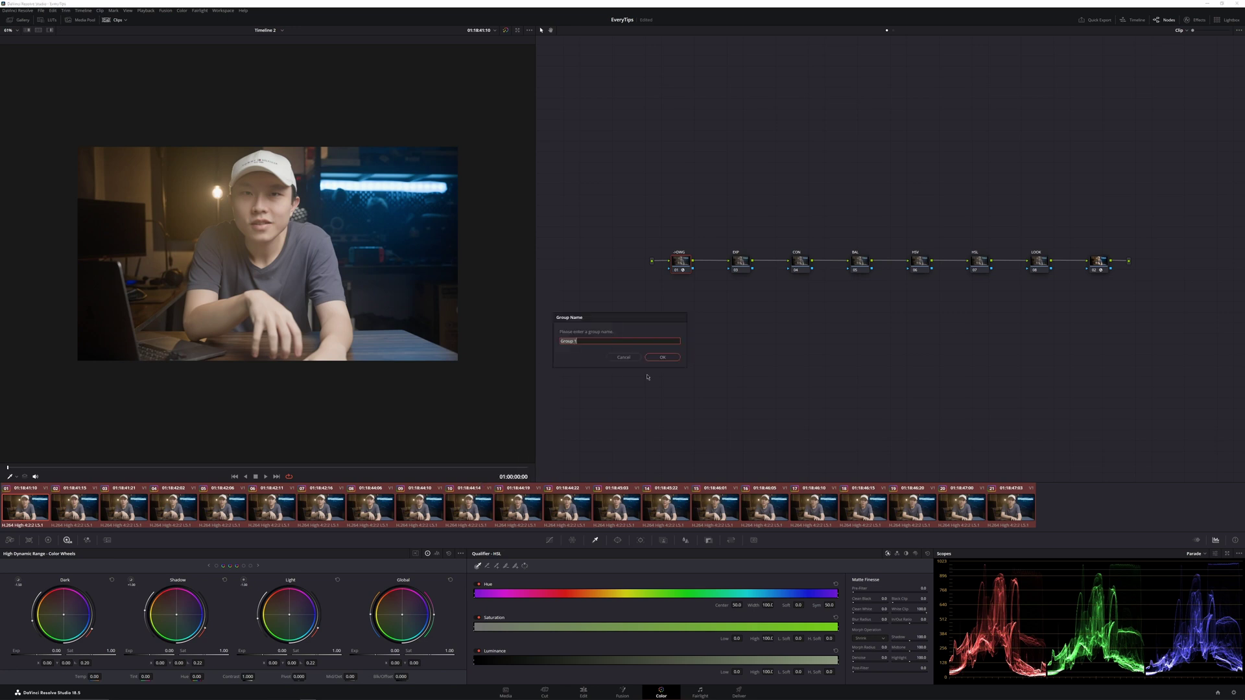
{"action": "key", "text": "Return"}
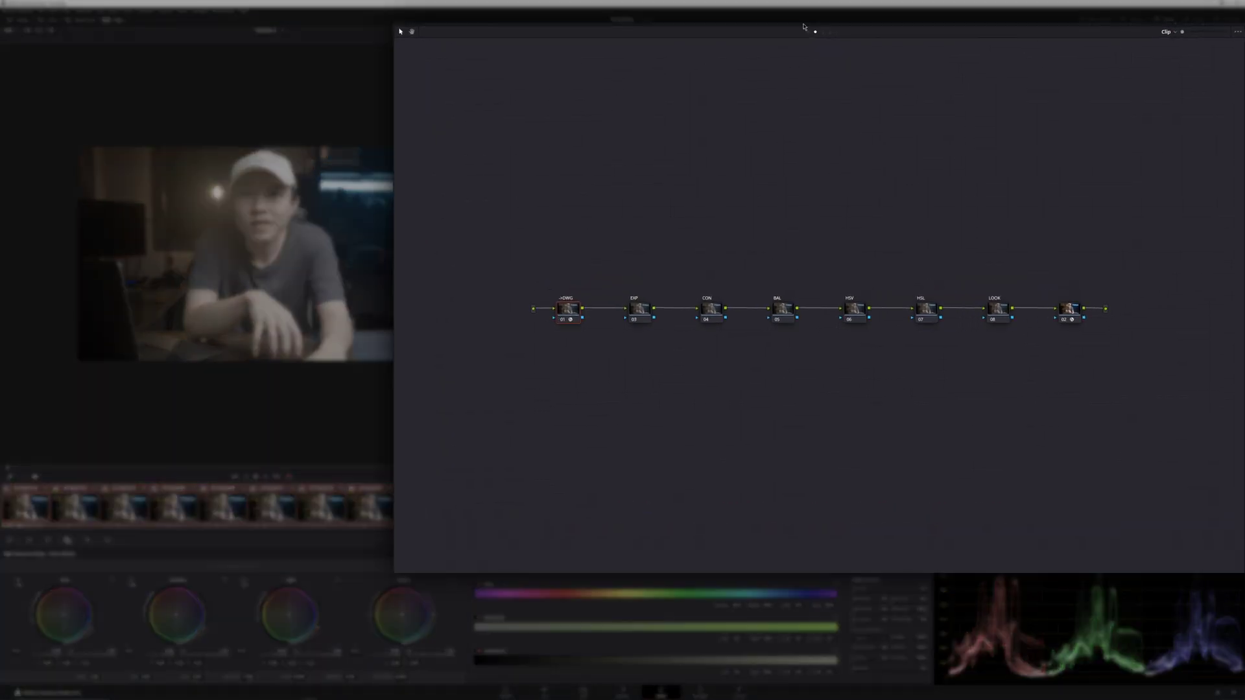
View the node graphs of the Group Pre-Clip, Clip and Group Post-Clip levels.
{"action": "left_click", "coordinate": [807, 33]}
{"action": "left_click", "coordinate": [822, 32]}
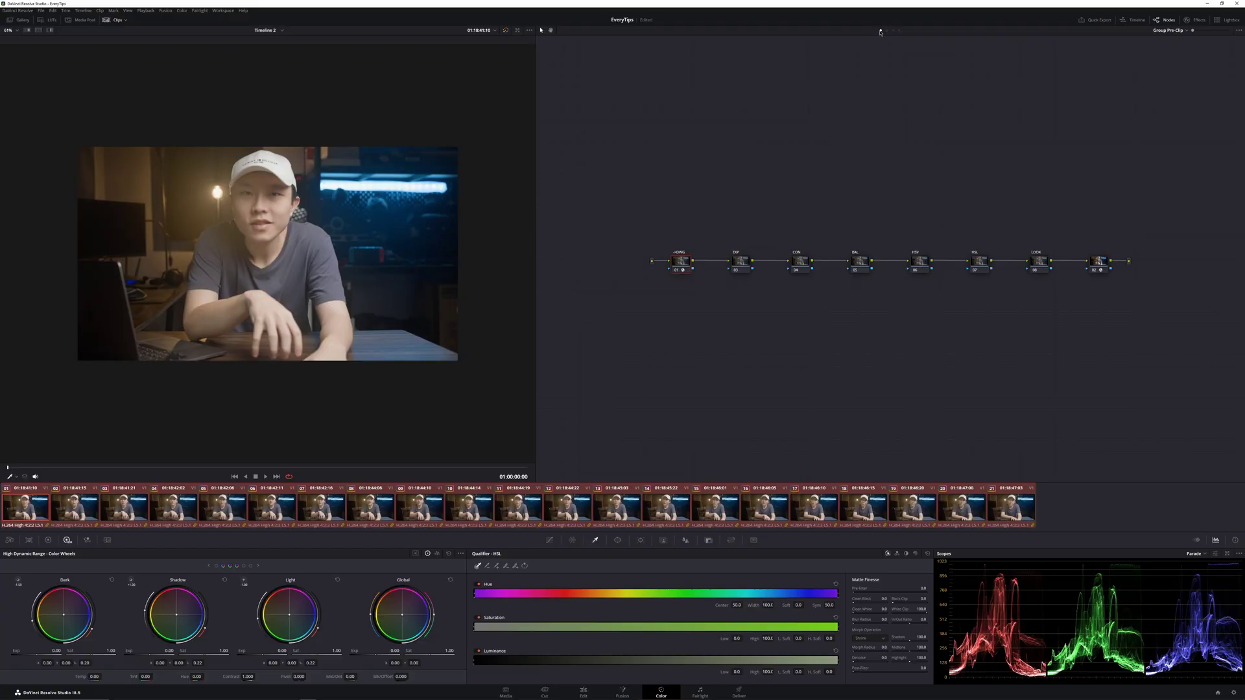
{"action": "left_click", "coordinate": [879, 30]}
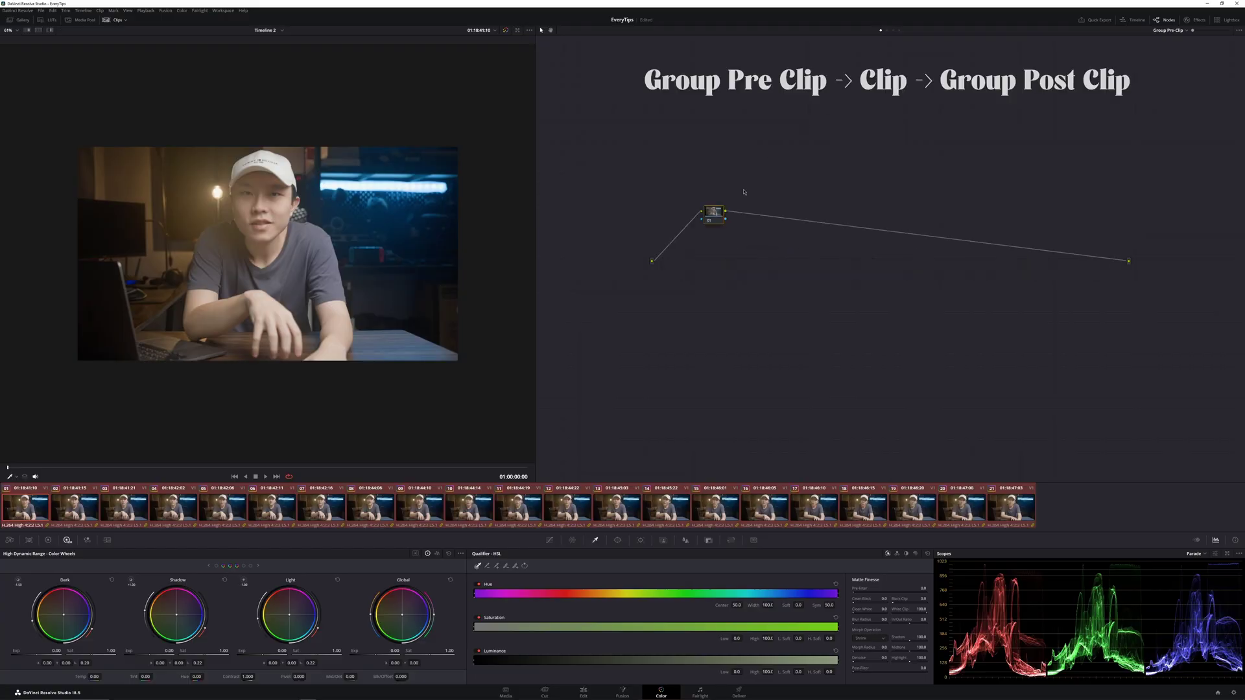
{"action": "left_click", "coordinate": [886, 31]}
{"action": "left_click", "coordinate": [893, 31]}
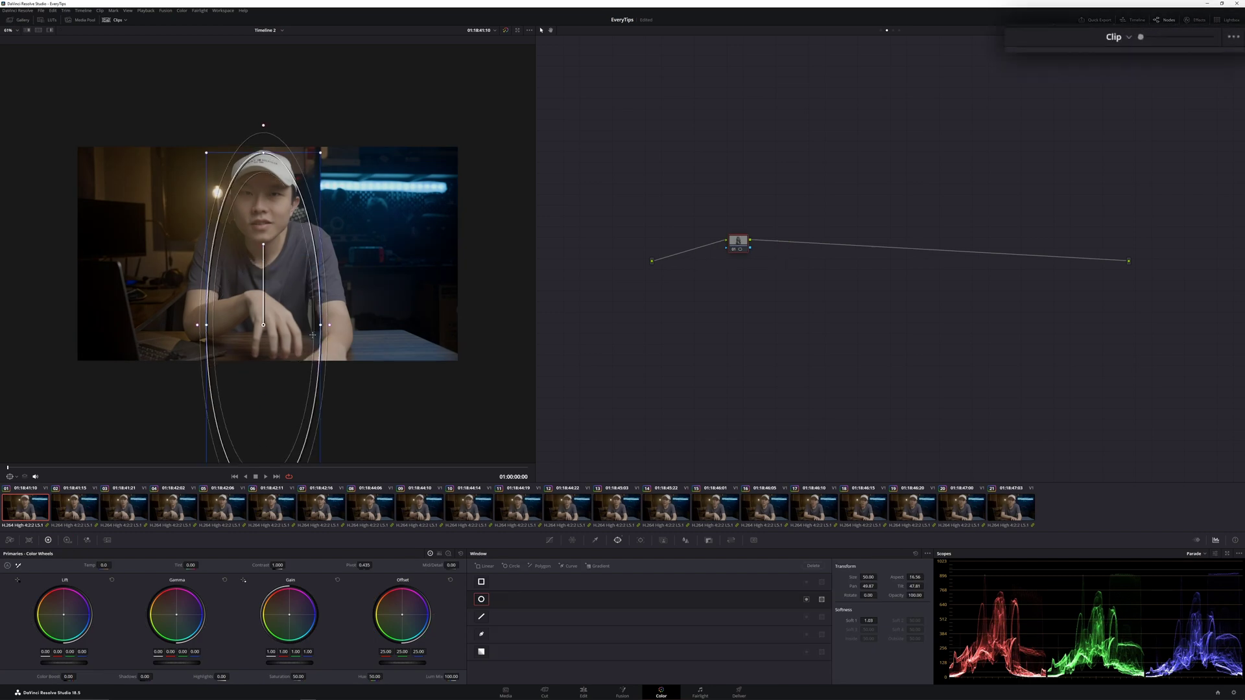
Adjust the circular power window over the man on the first clip's node.
{"action": "left_click_drag", "start_coordinate": [313, 334], "coordinate": [514, 334]}
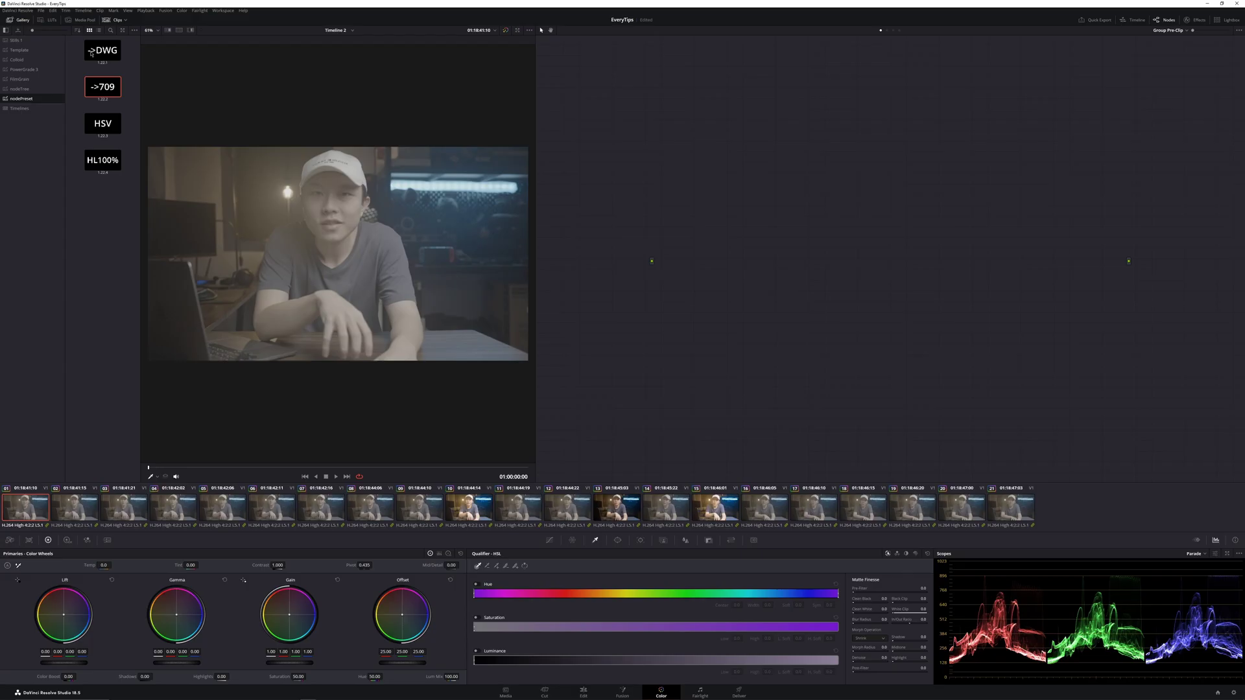
Apply the ->DWG still in Group Pre-Clip and choose the input color space and input gamma of its Color Space Transform.
{"action": "left_click_drag", "start_coordinate": [102, 50], "coordinate": [262, 88]}
{"action": "left_click", "coordinate": [1193, 20]}
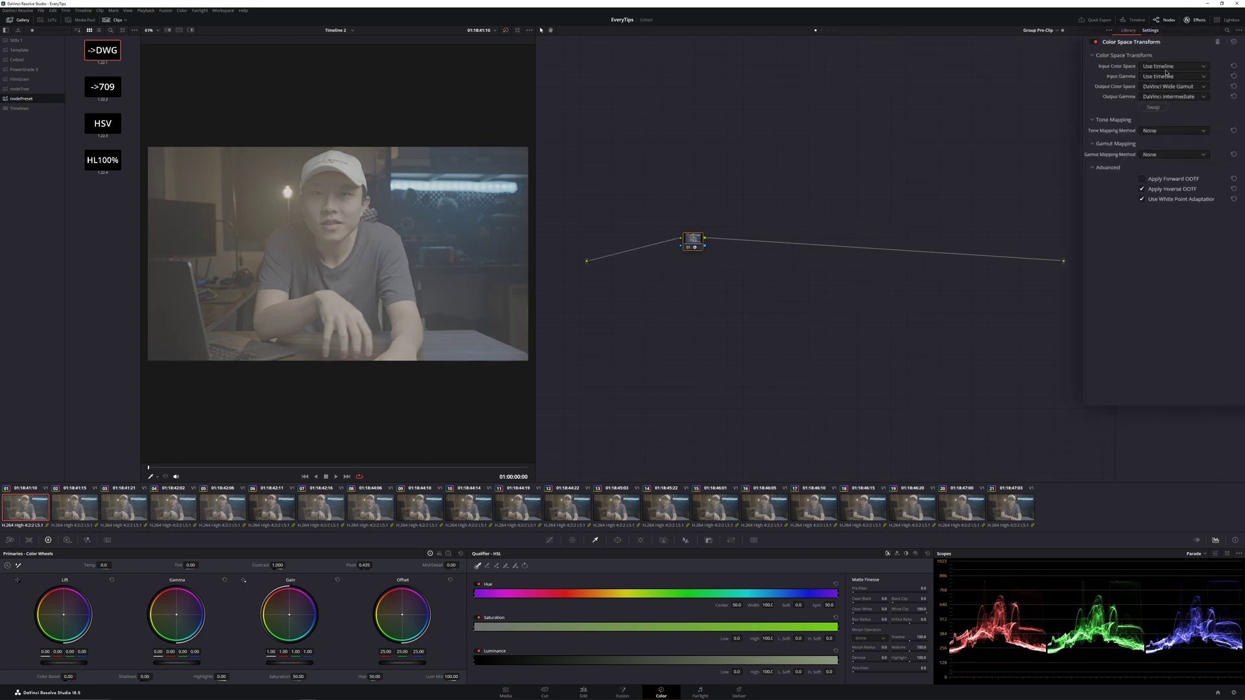
{"action": "left_click", "coordinate": [1164, 67]}
{"action": "left_click", "coordinate": [1151, 174]}
{"action": "left_click", "coordinate": [1158, 85]}
{"action": "left_click", "coordinate": [1138, 194]}
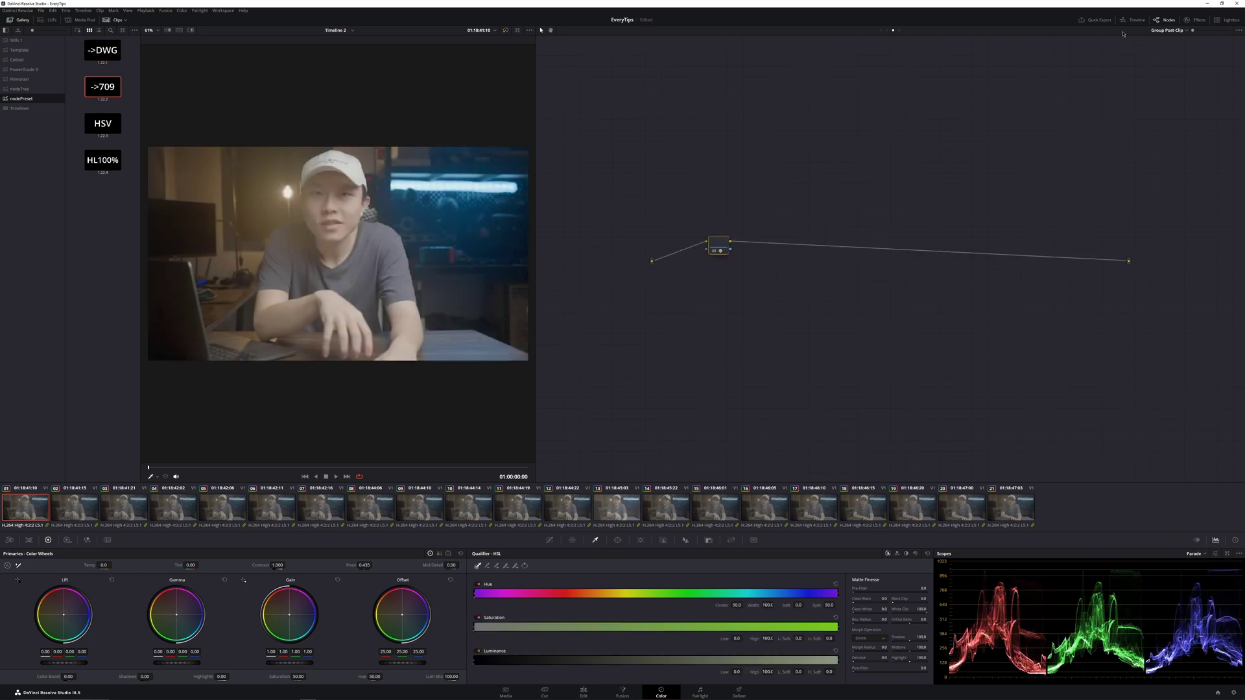
Apply the first favorite LUT to the LUTs node placed before the ->709 node in Group Post-Clip.
{"action": "left_click", "coordinate": [1194, 20]}
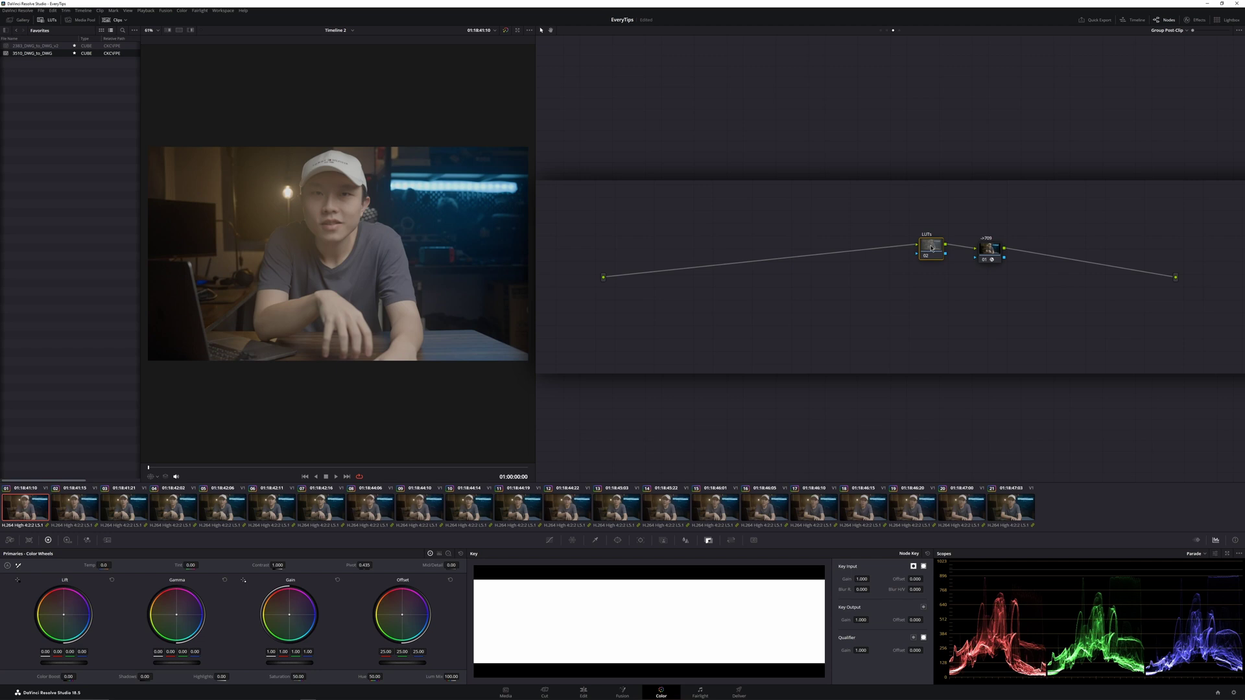
{"action": "scroll", "coordinate": [147, 66], "scroll_direction": "up", "scroll_amount": 1}
{"action": "left_click", "coordinate": [47, 47]}
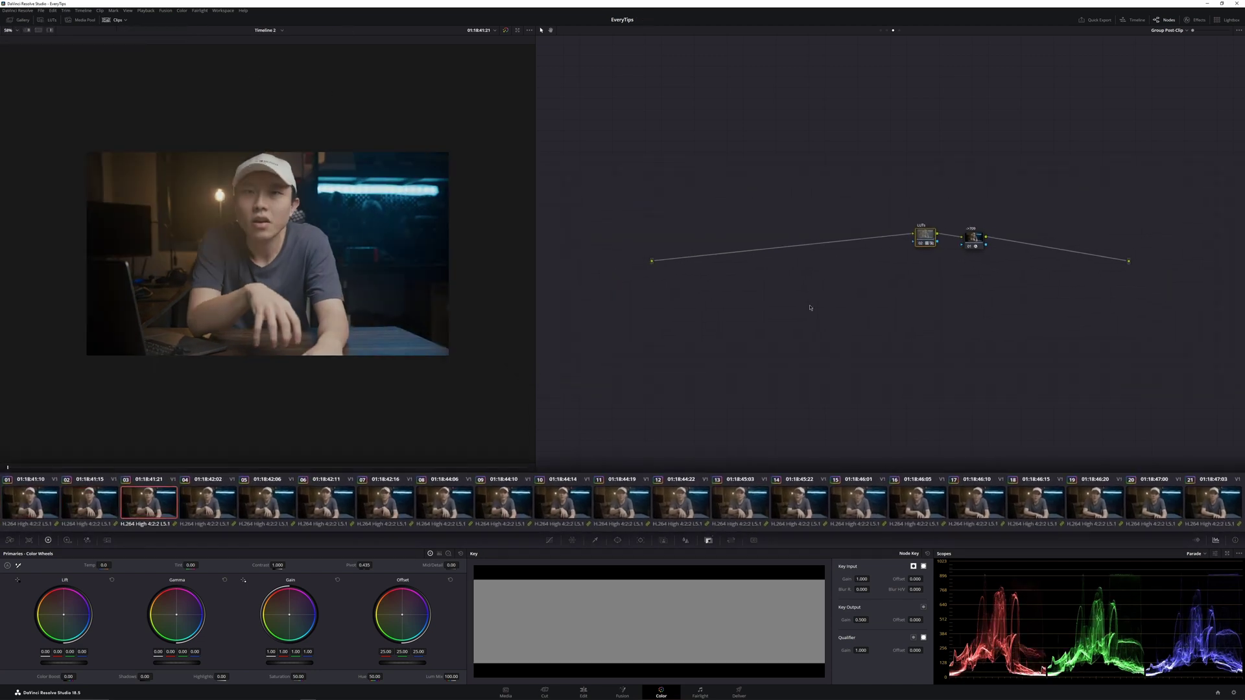
Step through the timeline clips to check the Group Post-Clip grade on each of them.
{"action": "key", "text": "Down"}
{"action": "key", "text": "Down"}
{"action": "key", "text": "Down"}
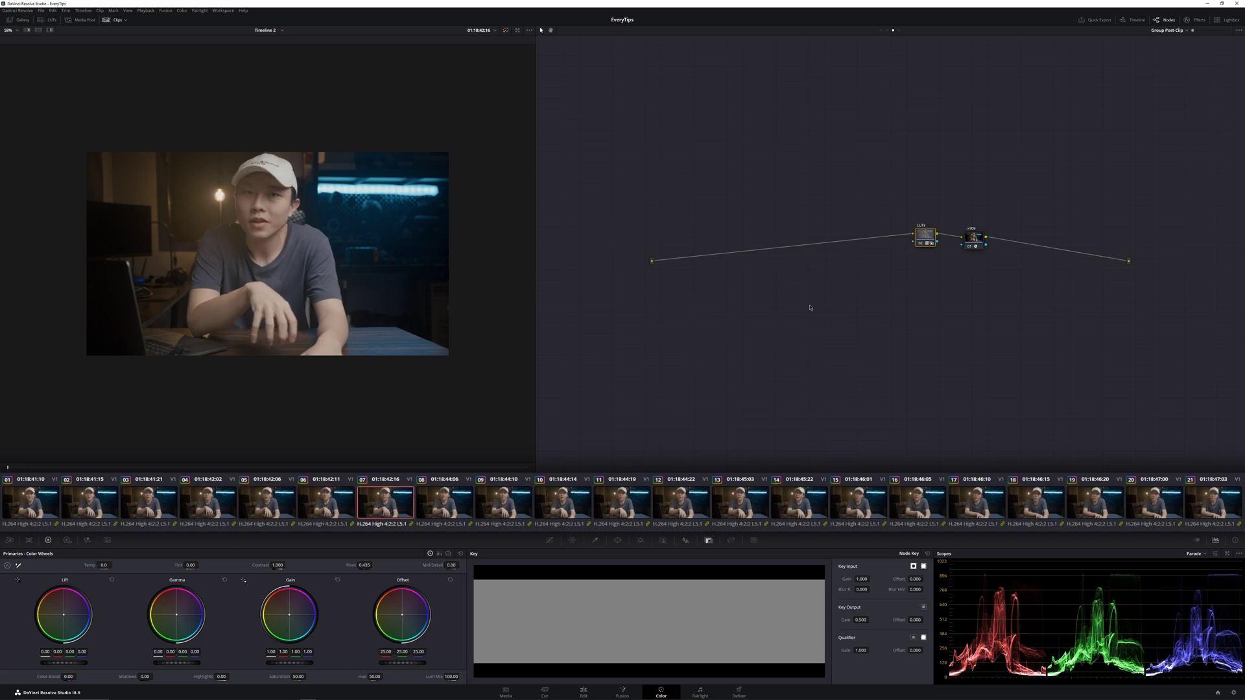
{"action": "key", "text": "Down"}
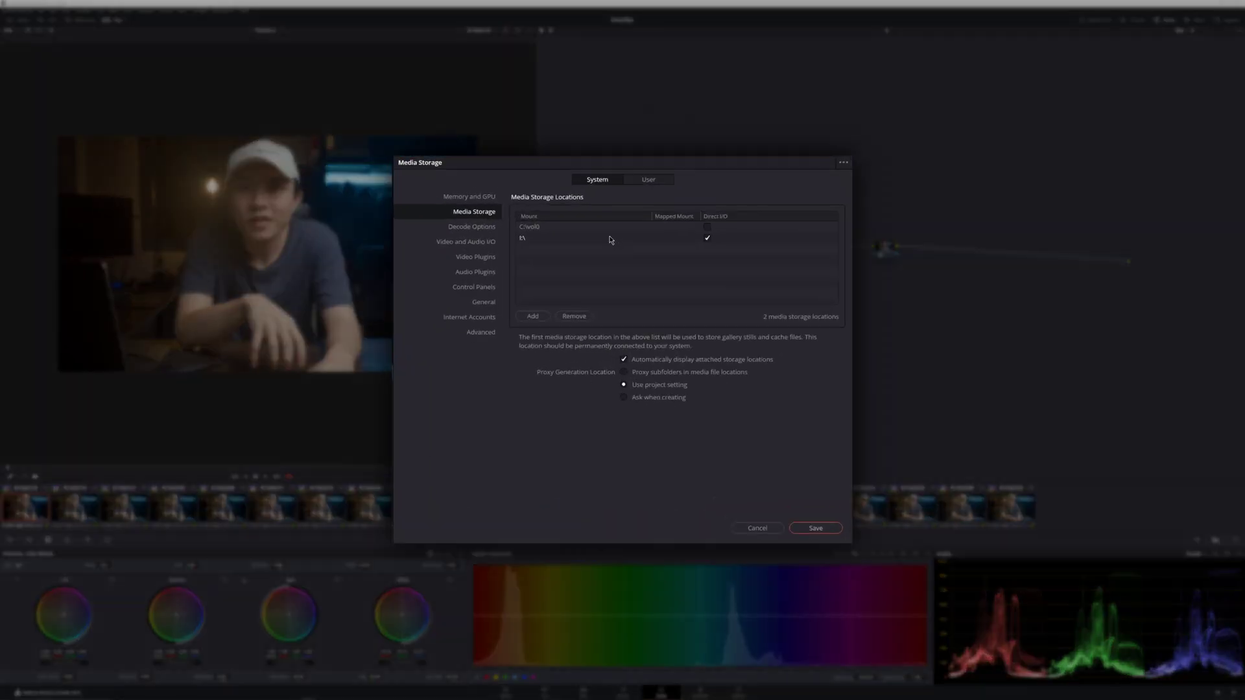
In the user's Color preferences, set switching clips to Selects same node.
{"action": "left_click", "coordinate": [643, 182]}
{"action": "left_click", "coordinate": [480, 243]}
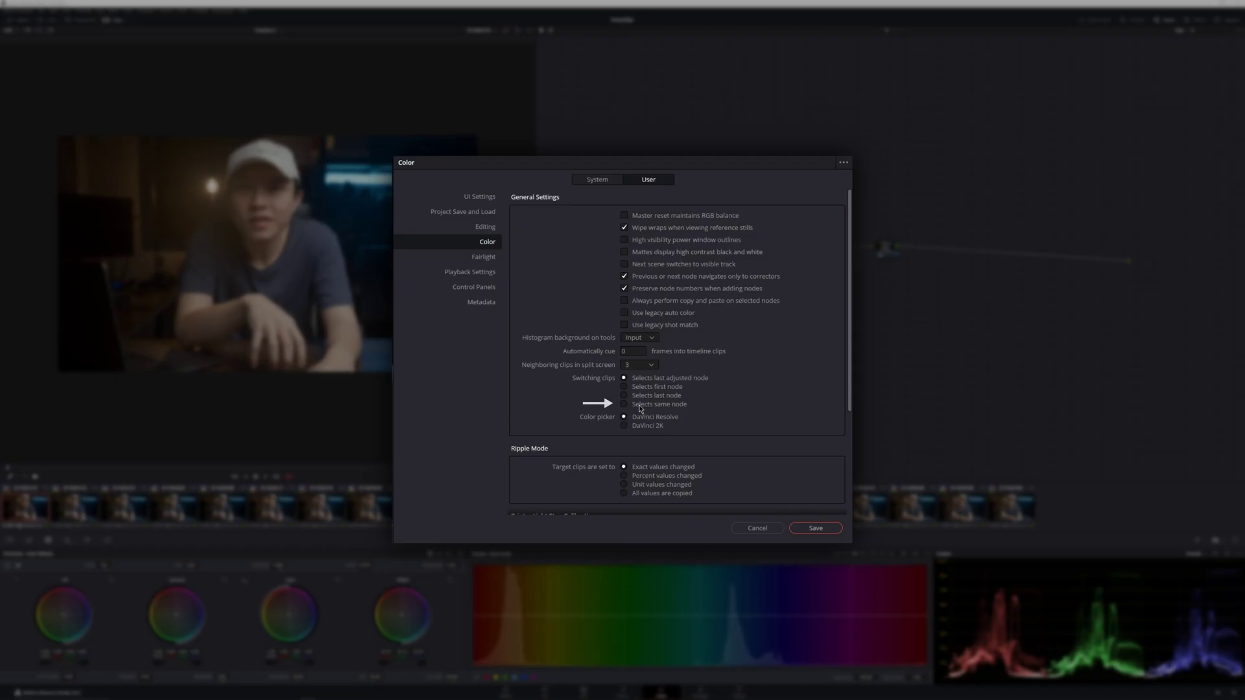
{"action": "left_click", "coordinate": [639, 405]}
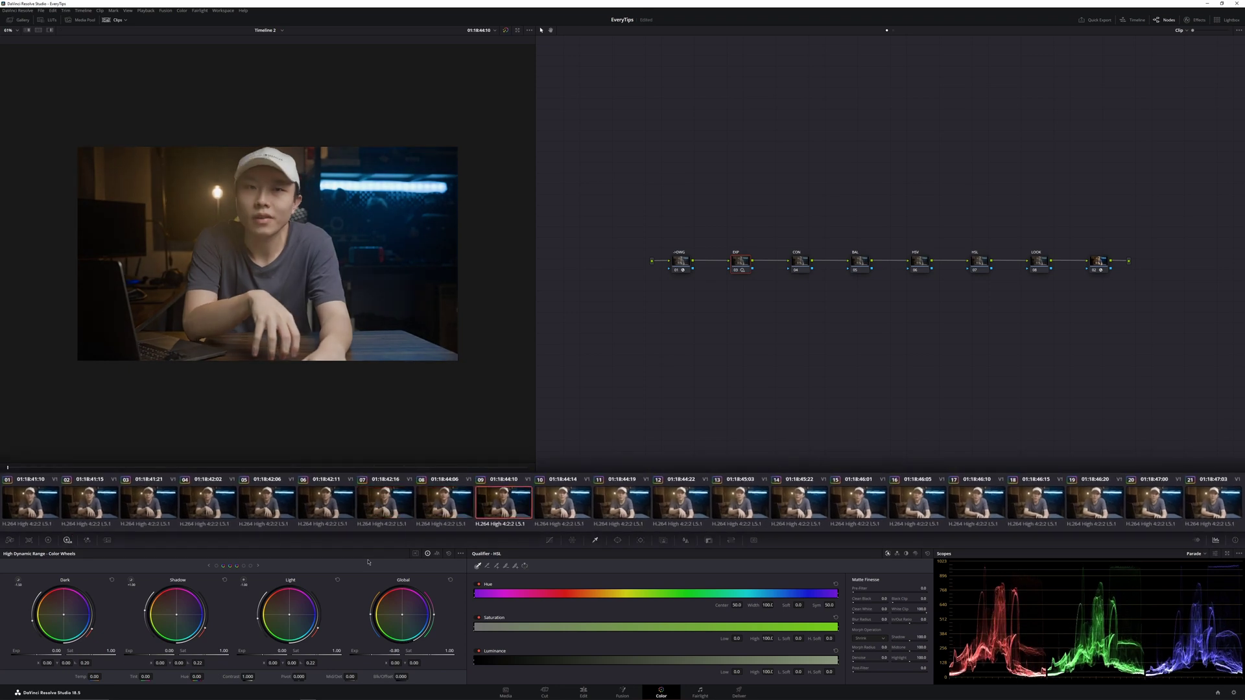
Step through the following timeline clips to check which node is selected on each one.
{"action": "key", "text": "Down"}
{"action": "key", "text": "Down"}
{"action": "key", "text": "Down"}
{"action": "key", "text": "Down"}
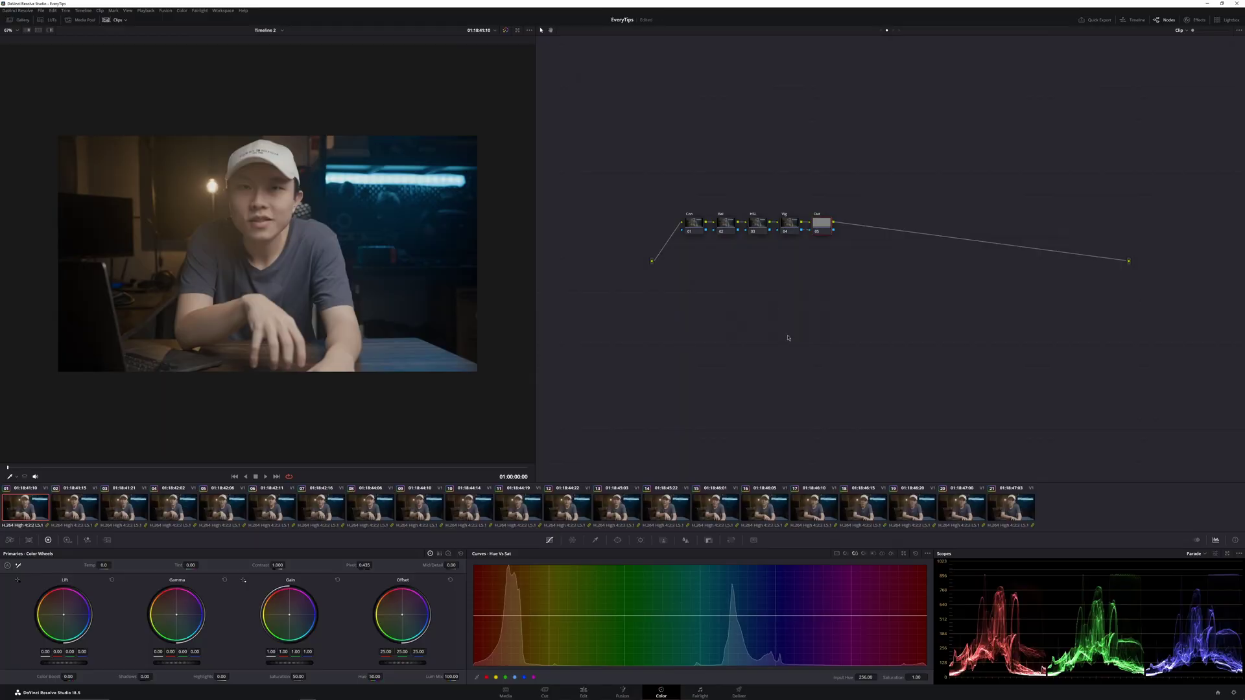
Clean up the node graph and copy the first clip's grade to all the timeline clips.
{"action": "left_click", "coordinate": [803, 380]}
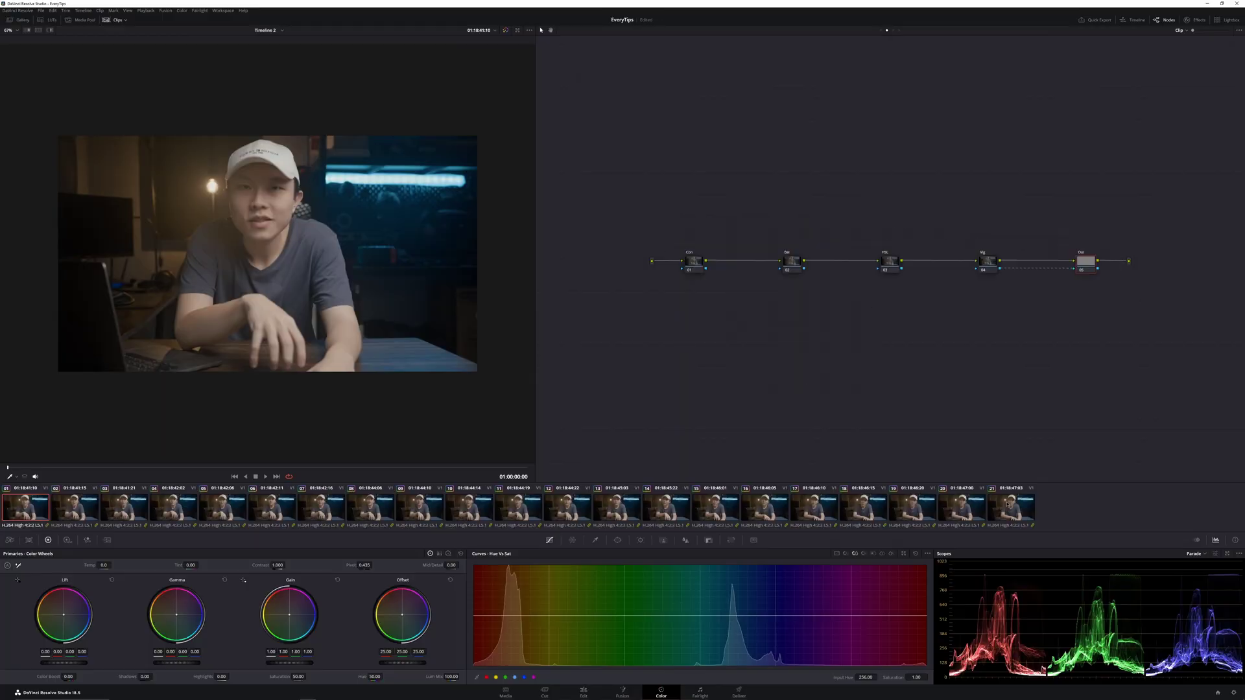
{"action": "left_click", "coordinate": [1008, 505], "text": "shift"}
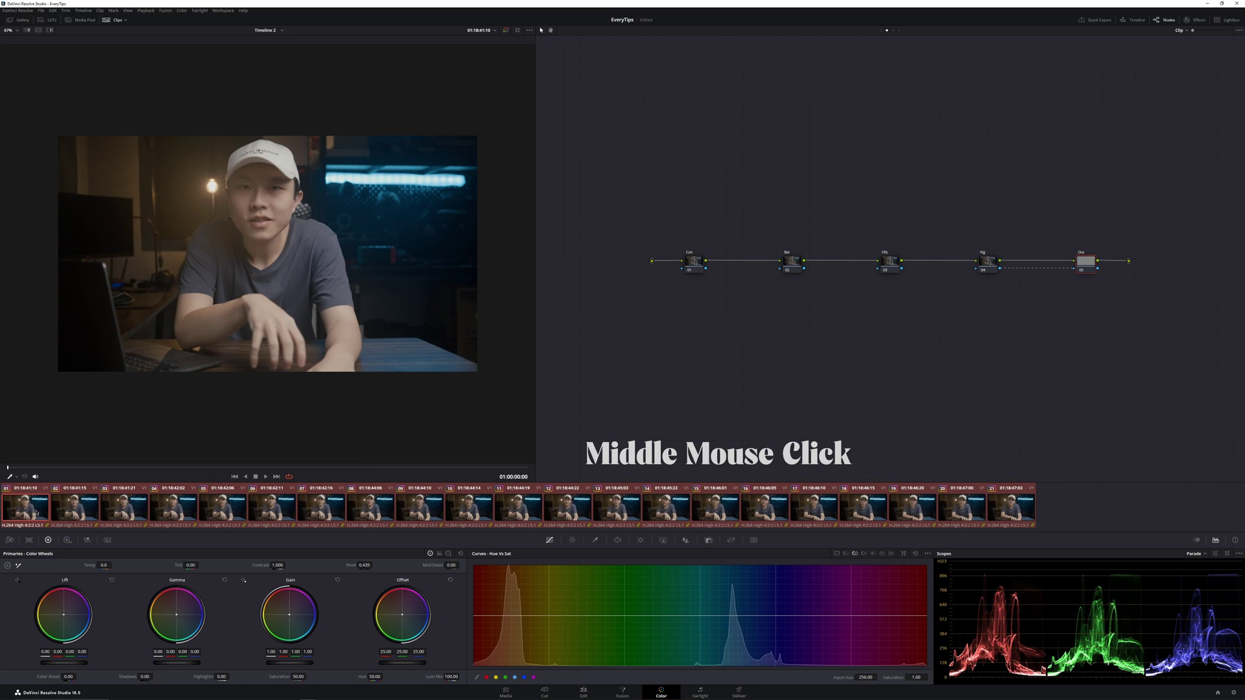
{"action": "middle_click", "coordinate": [78, 507]}
{"action": "left_click", "coordinate": [678, 373]}
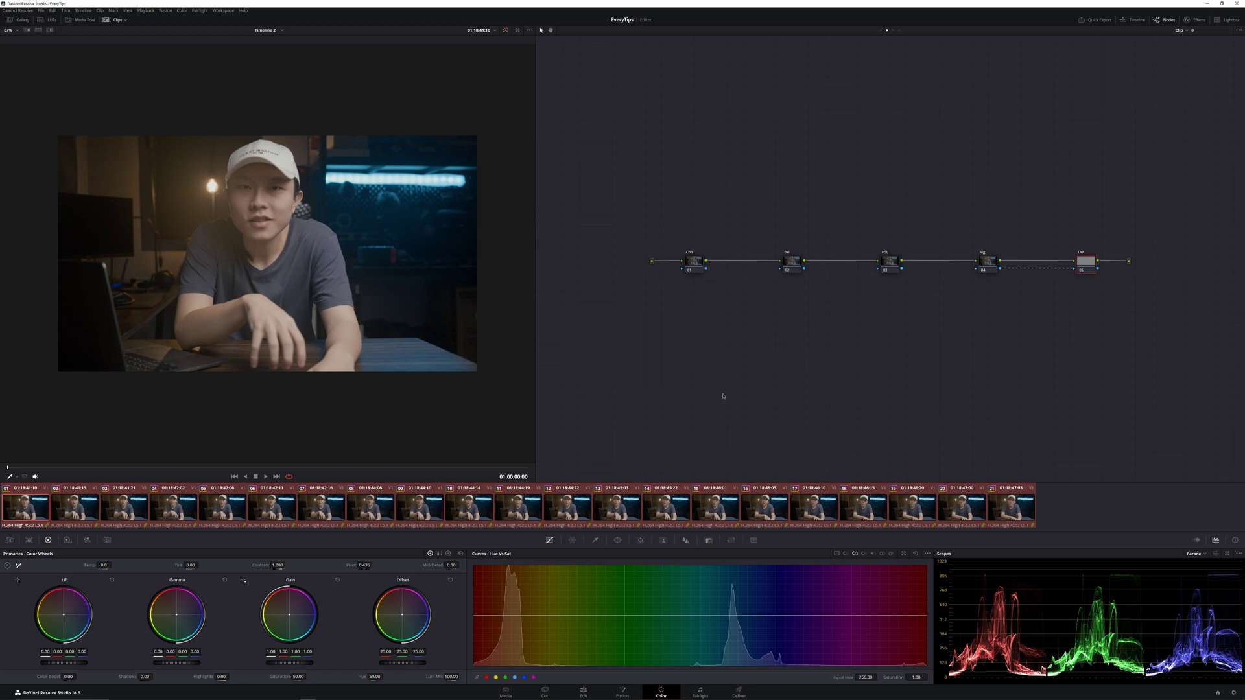
Step through the first timeline clips to review their grades and node graphs.
{"action": "key", "text": "Down"}
{"action": "key", "text": "Down"}
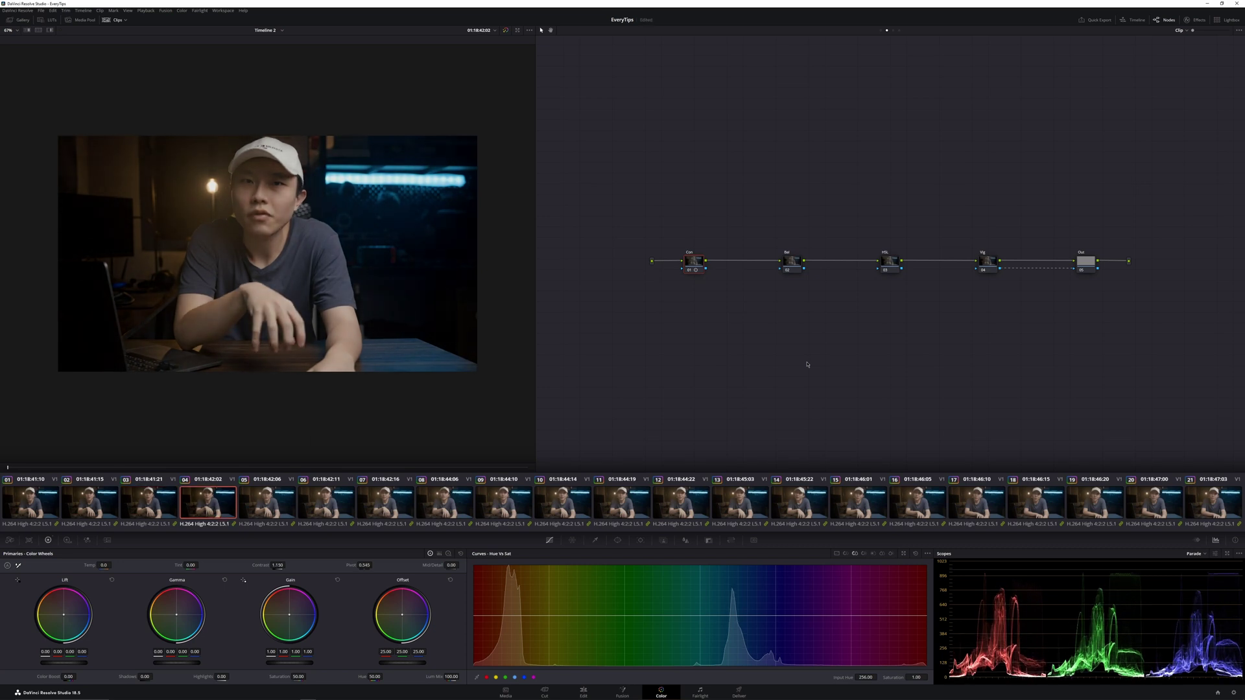
{"action": "key", "text": "Down"}
{"action": "key", "text": "Down"}
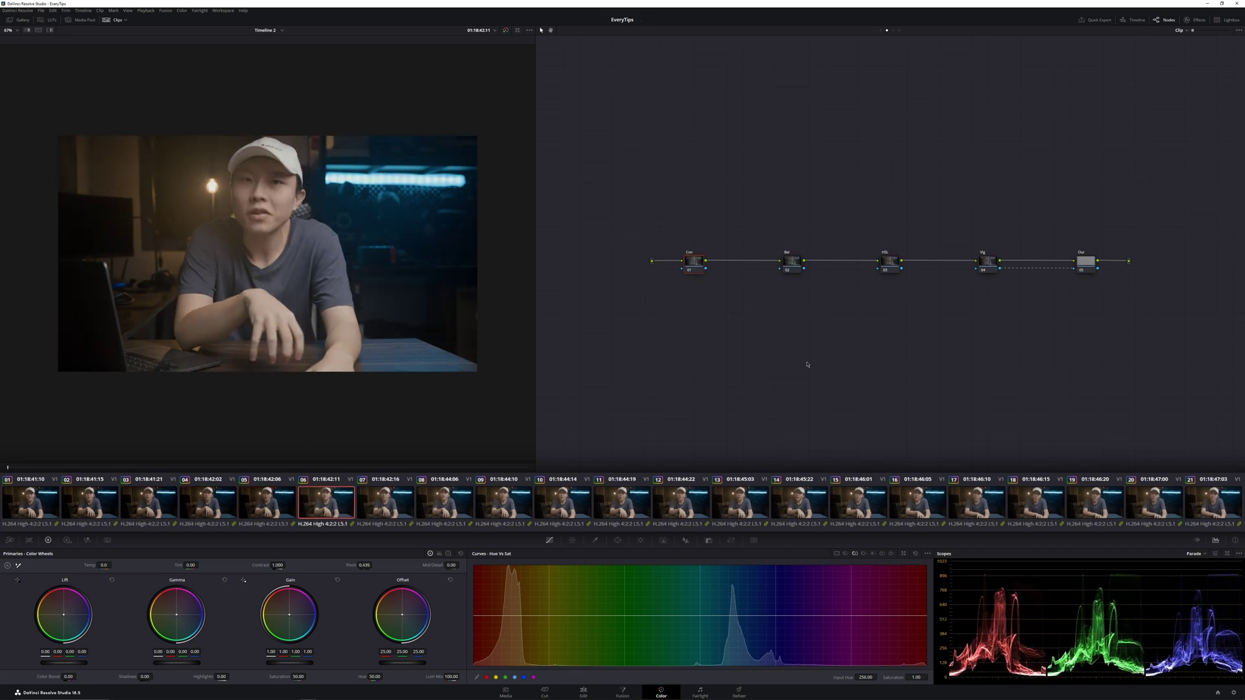
Enable Display Qualifier Focus in a floating Scopes window and open the vectorscope's settings.
{"action": "key", "text": "="}
{"action": "key", "text": "ctrl+shift+w"}
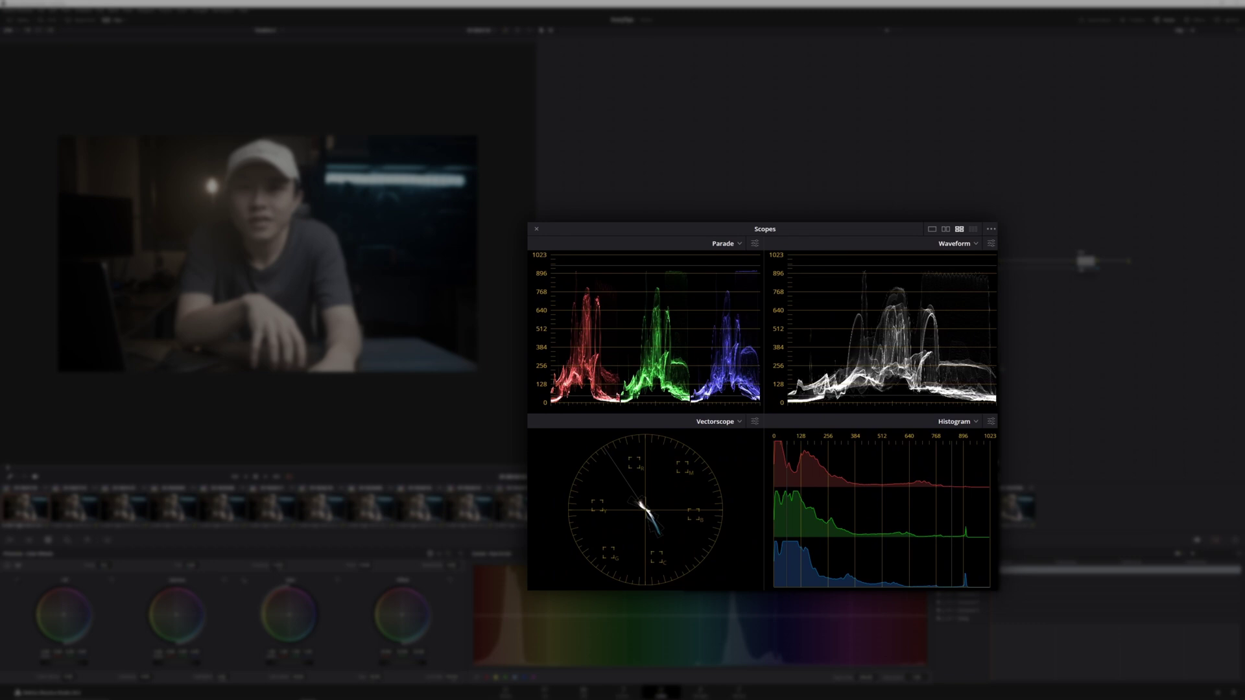
{"action": "left_click", "coordinate": [991, 229]}
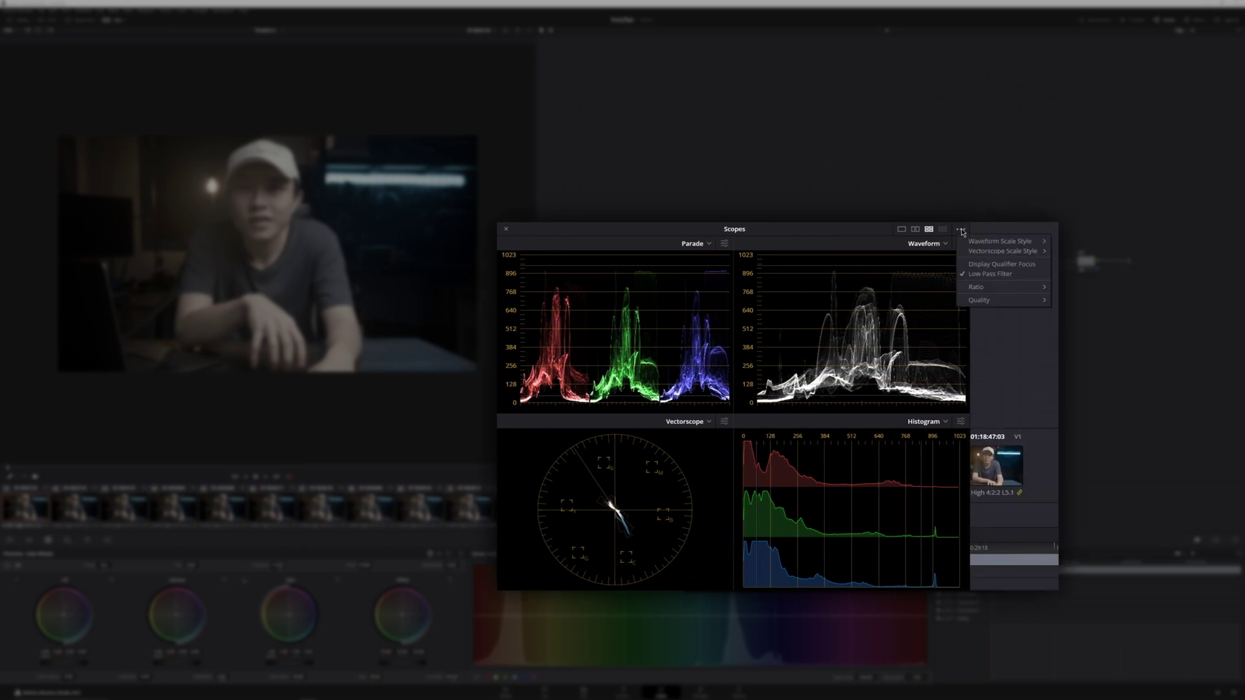
{"action": "left_click", "coordinate": [977, 266]}
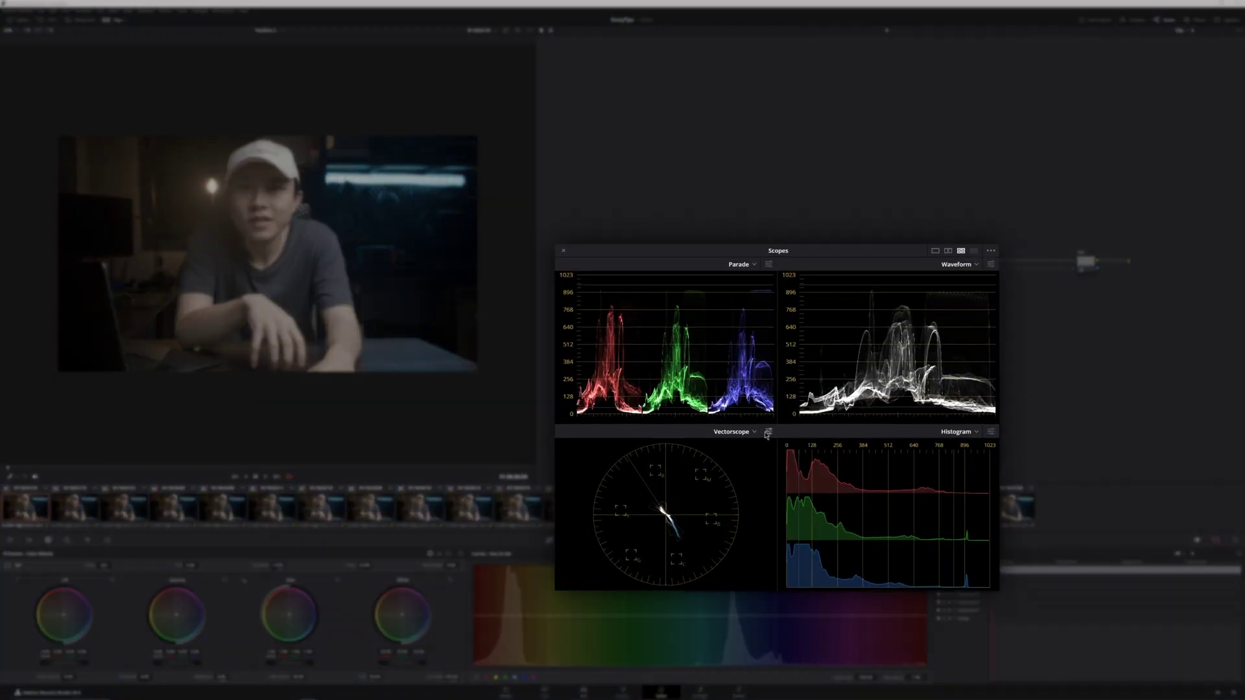
{"action": "left_click", "coordinate": [767, 433]}
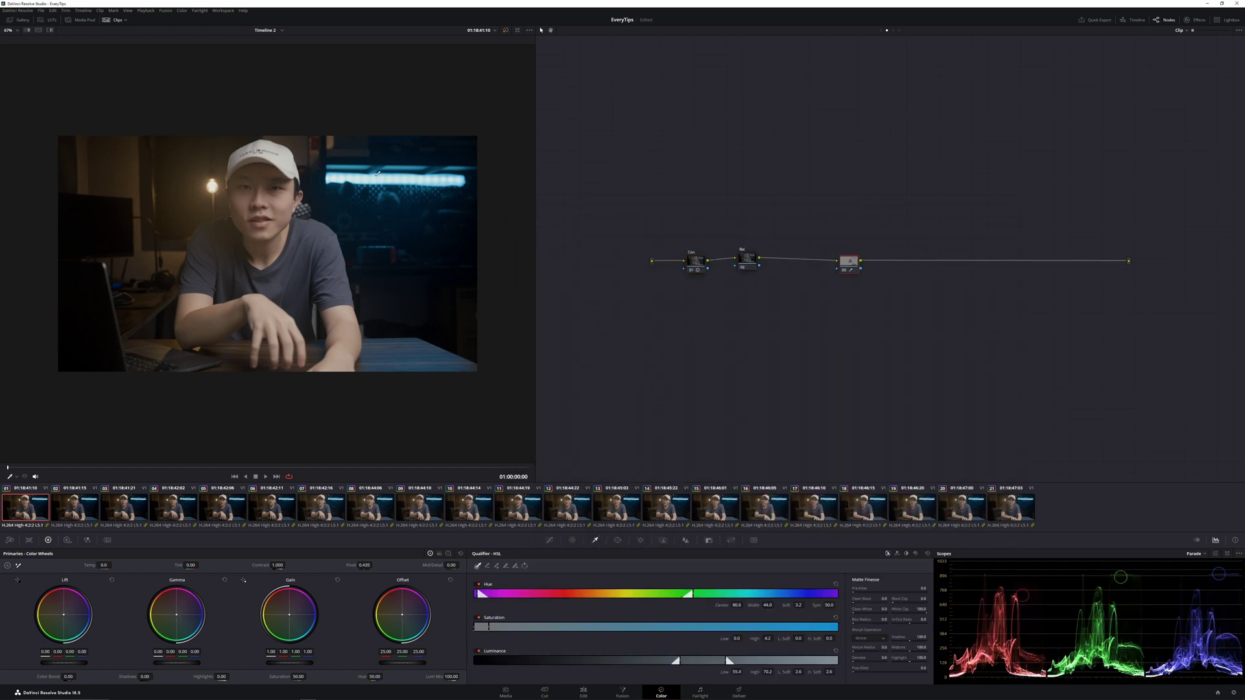
Sample the blue light tube in the viewer with the HSL qualifier on the third node.
{"action": "left_click_drag", "start_coordinate": [378, 174], "coordinate": [369, 181]}
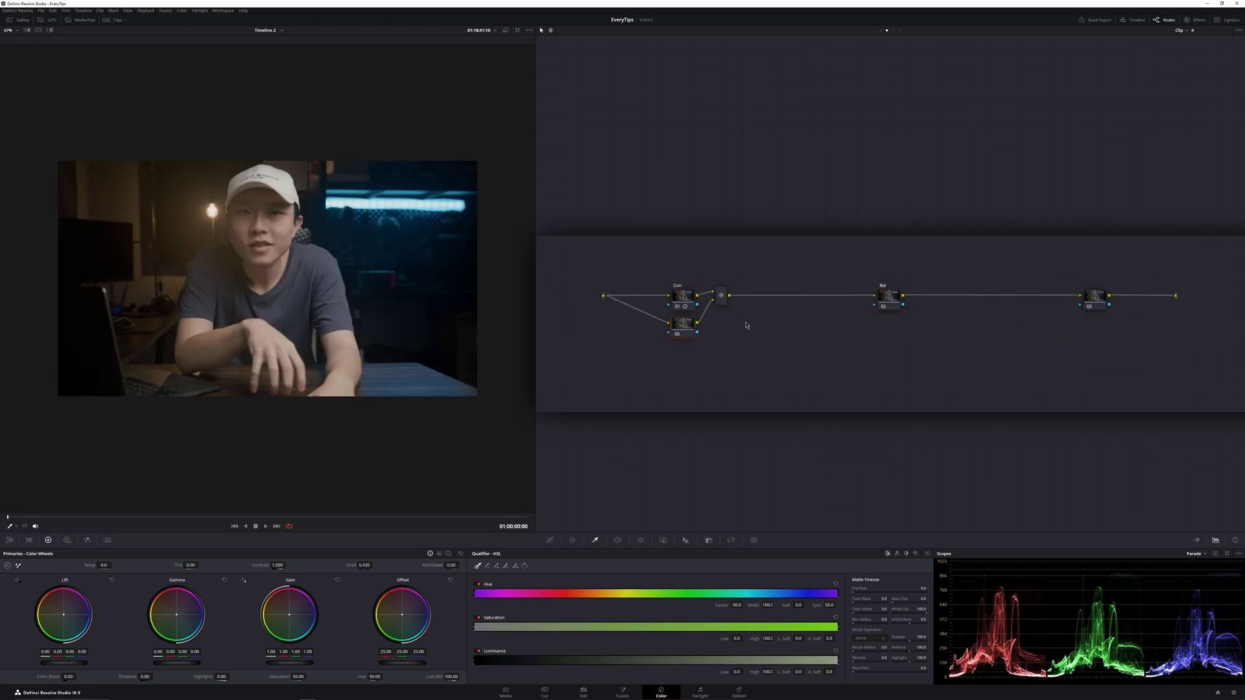
Move the extra node further below the Con node and turn on Highlight for its output.
{"action": "left_click_drag", "start_coordinate": [684, 321], "coordinate": [691, 376]}
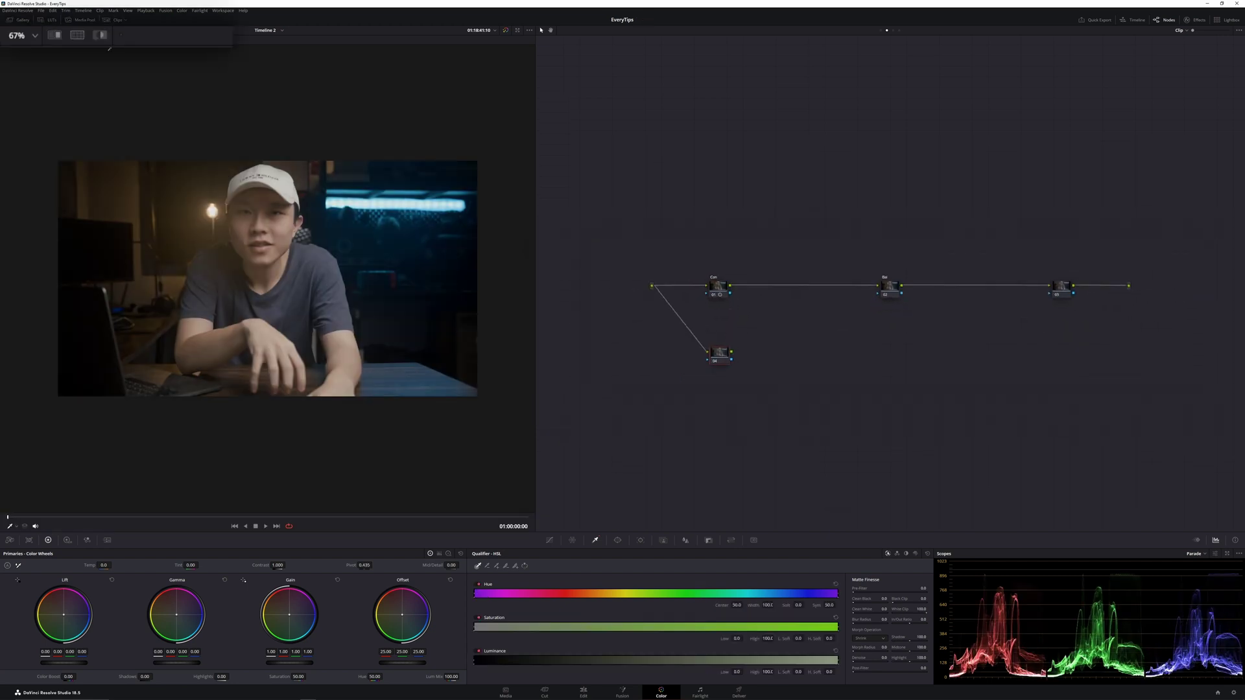
{"action": "left_click", "coordinate": [101, 38]}
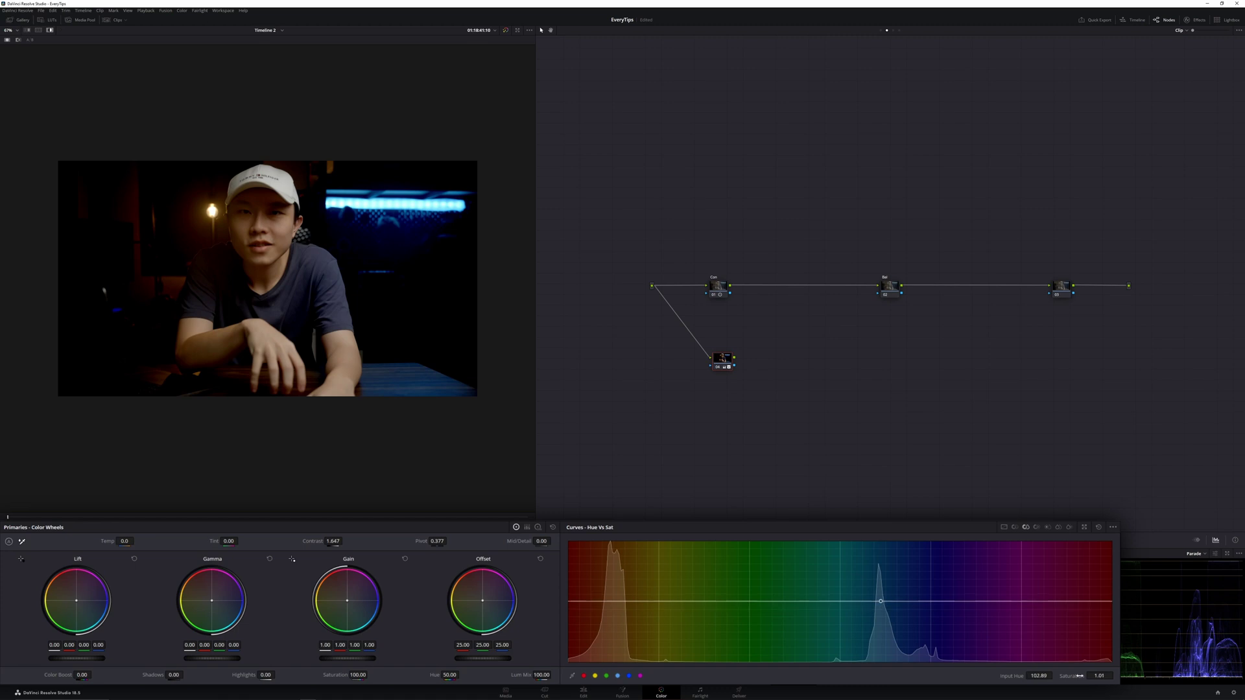
Raise the saturation of the blue hue point in the lower node's Hue Vs Sat curve.
{"action": "left_click_drag", "start_coordinate": [1080, 676], "coordinate": [1102, 676]}
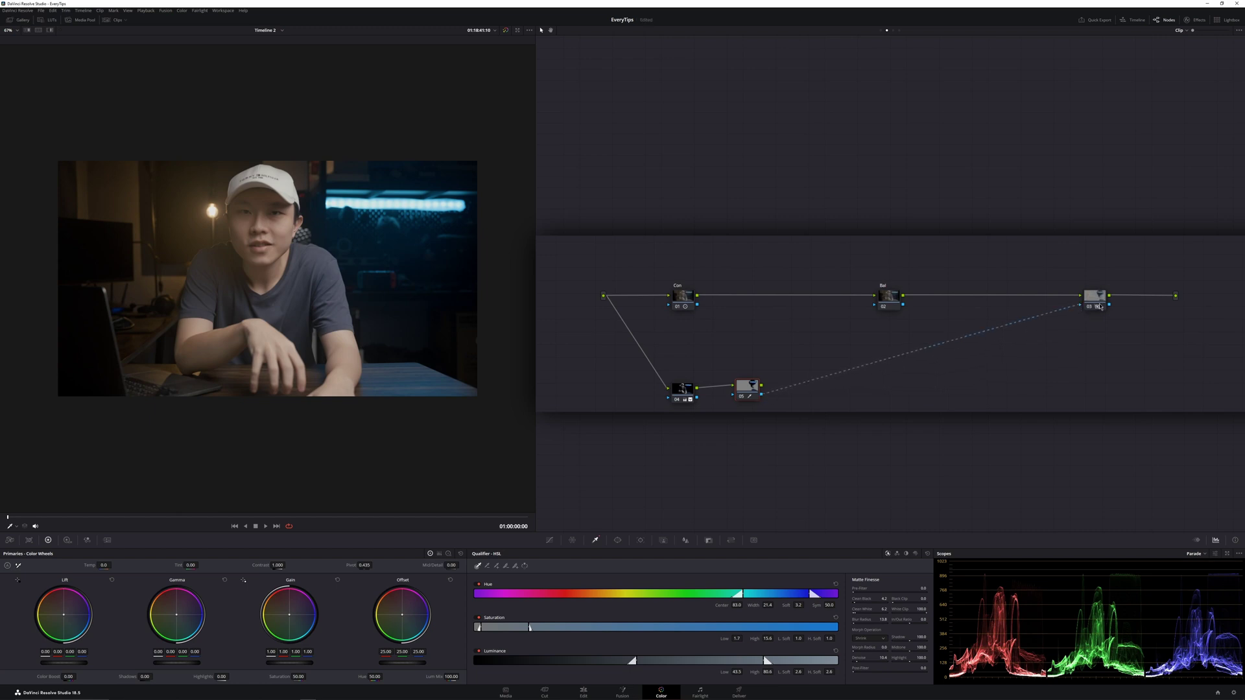
Shift the last node of the main chain, which receives the lower branch's key, slightly.
{"action": "left_click_drag", "start_coordinate": [1100, 307], "coordinate": [1094, 306]}
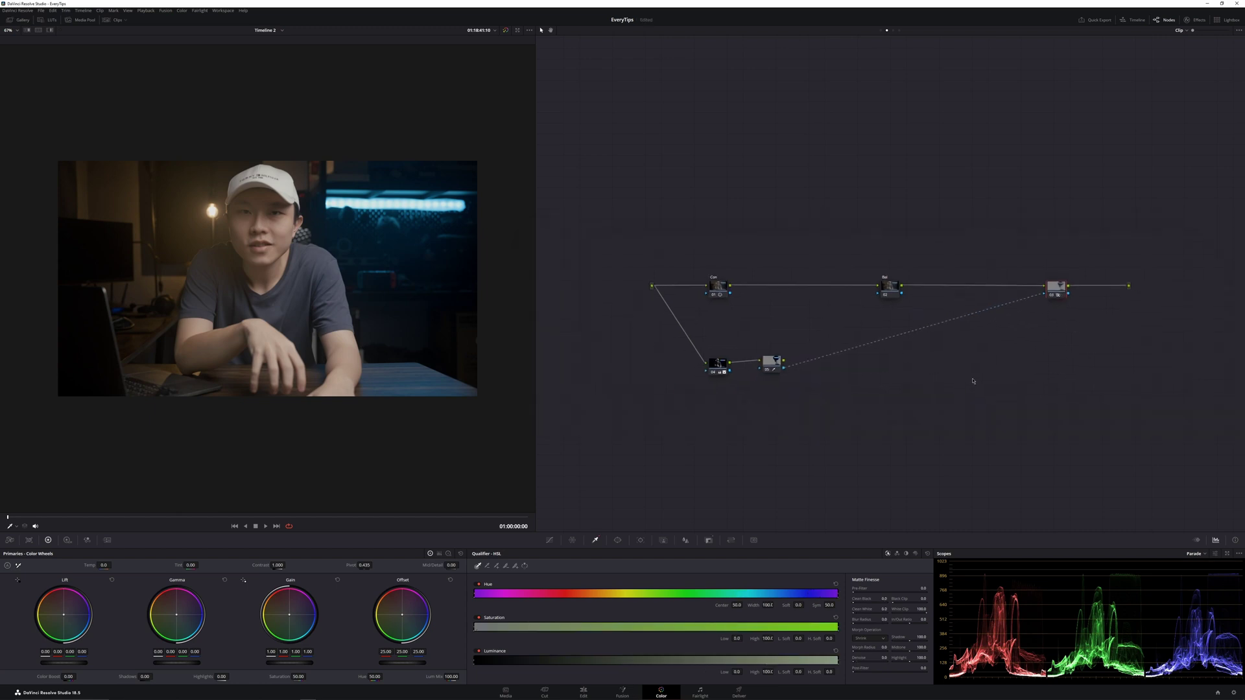